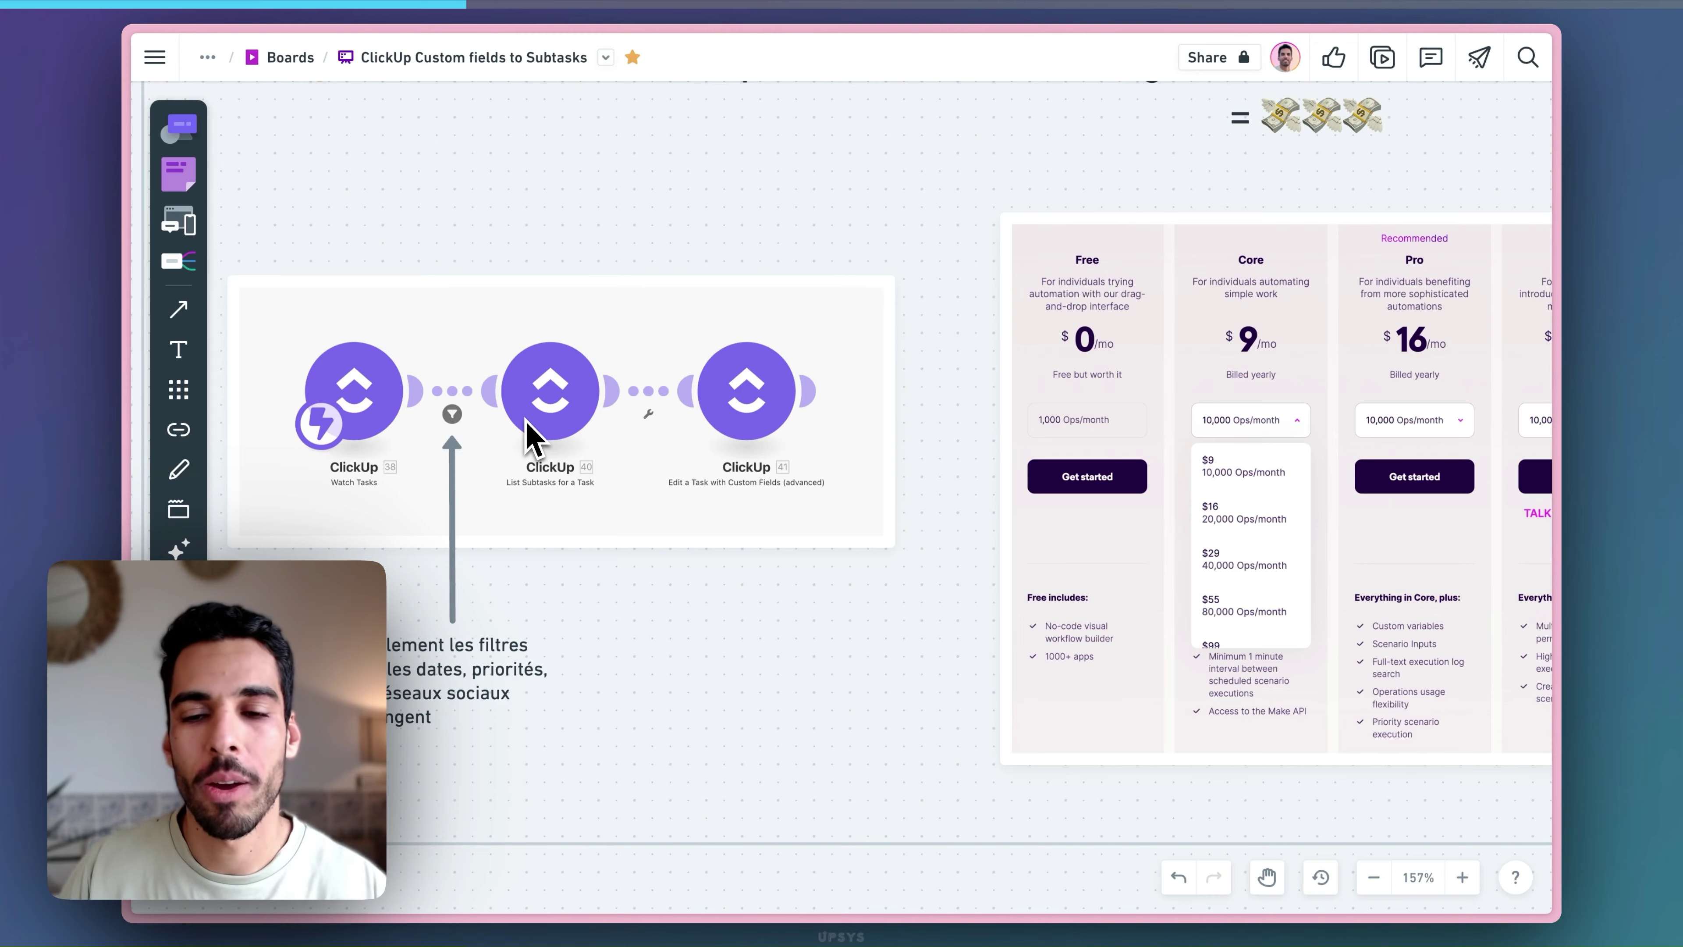
Review the "La méthode avancée" frame on the whiteboard, including its trigger flow and the webhook scenario example
scroll(672, 338, down, 10)
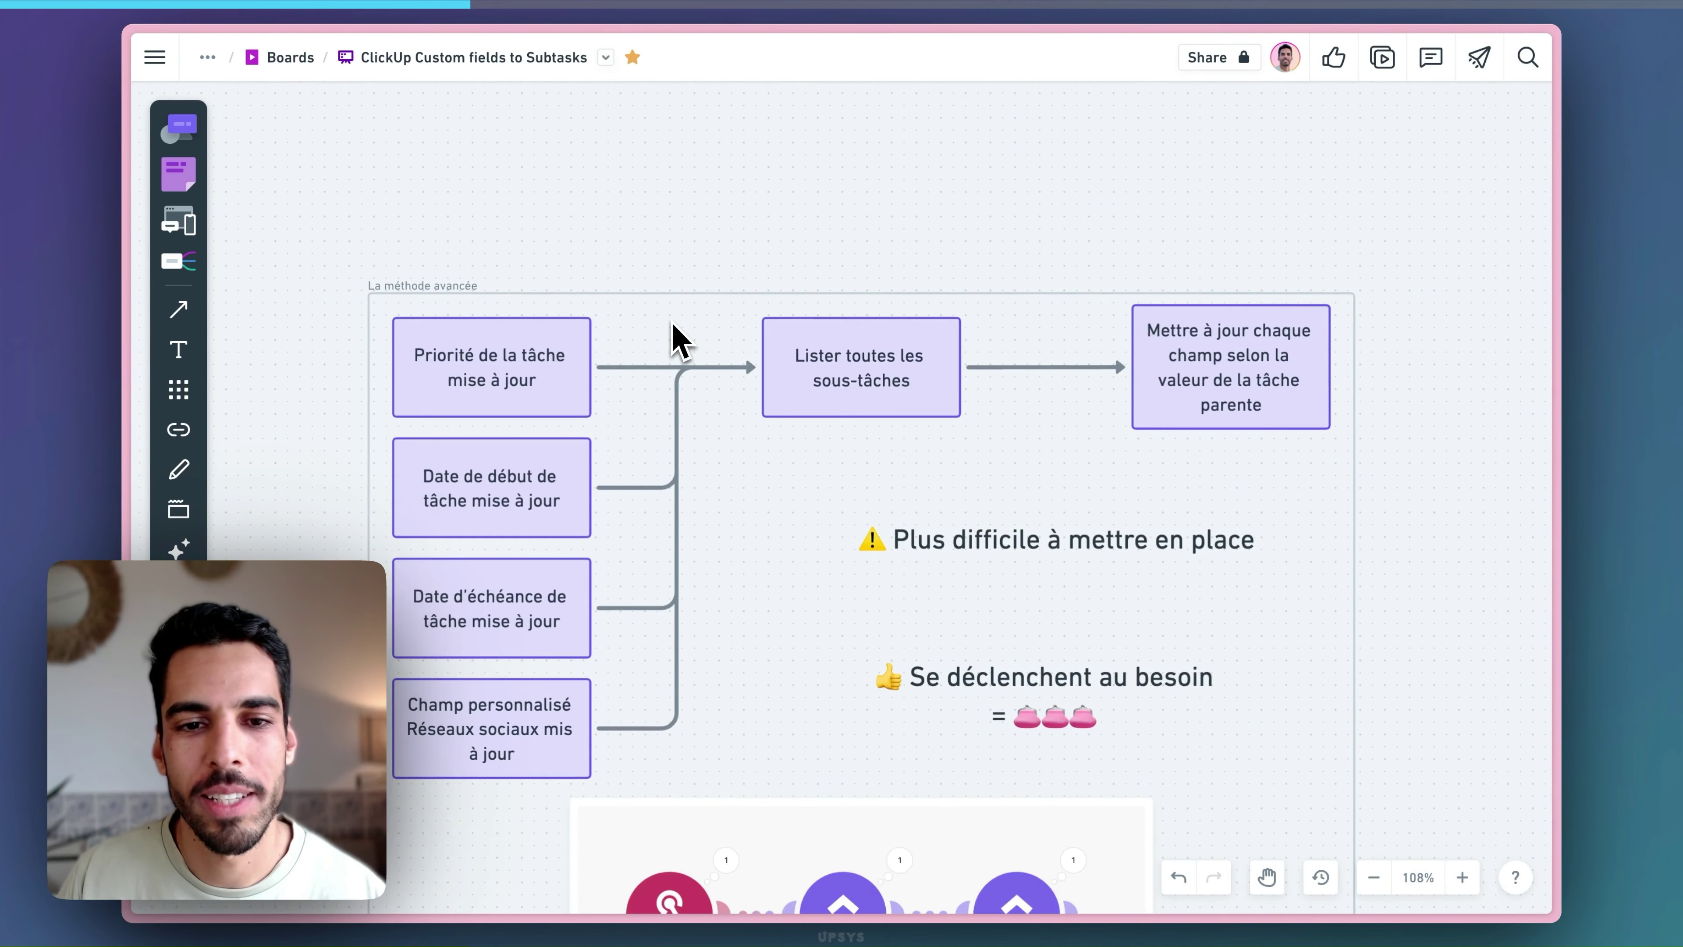
scroll(672, 338, right, 4)
scroll(672, 337, down, 2)
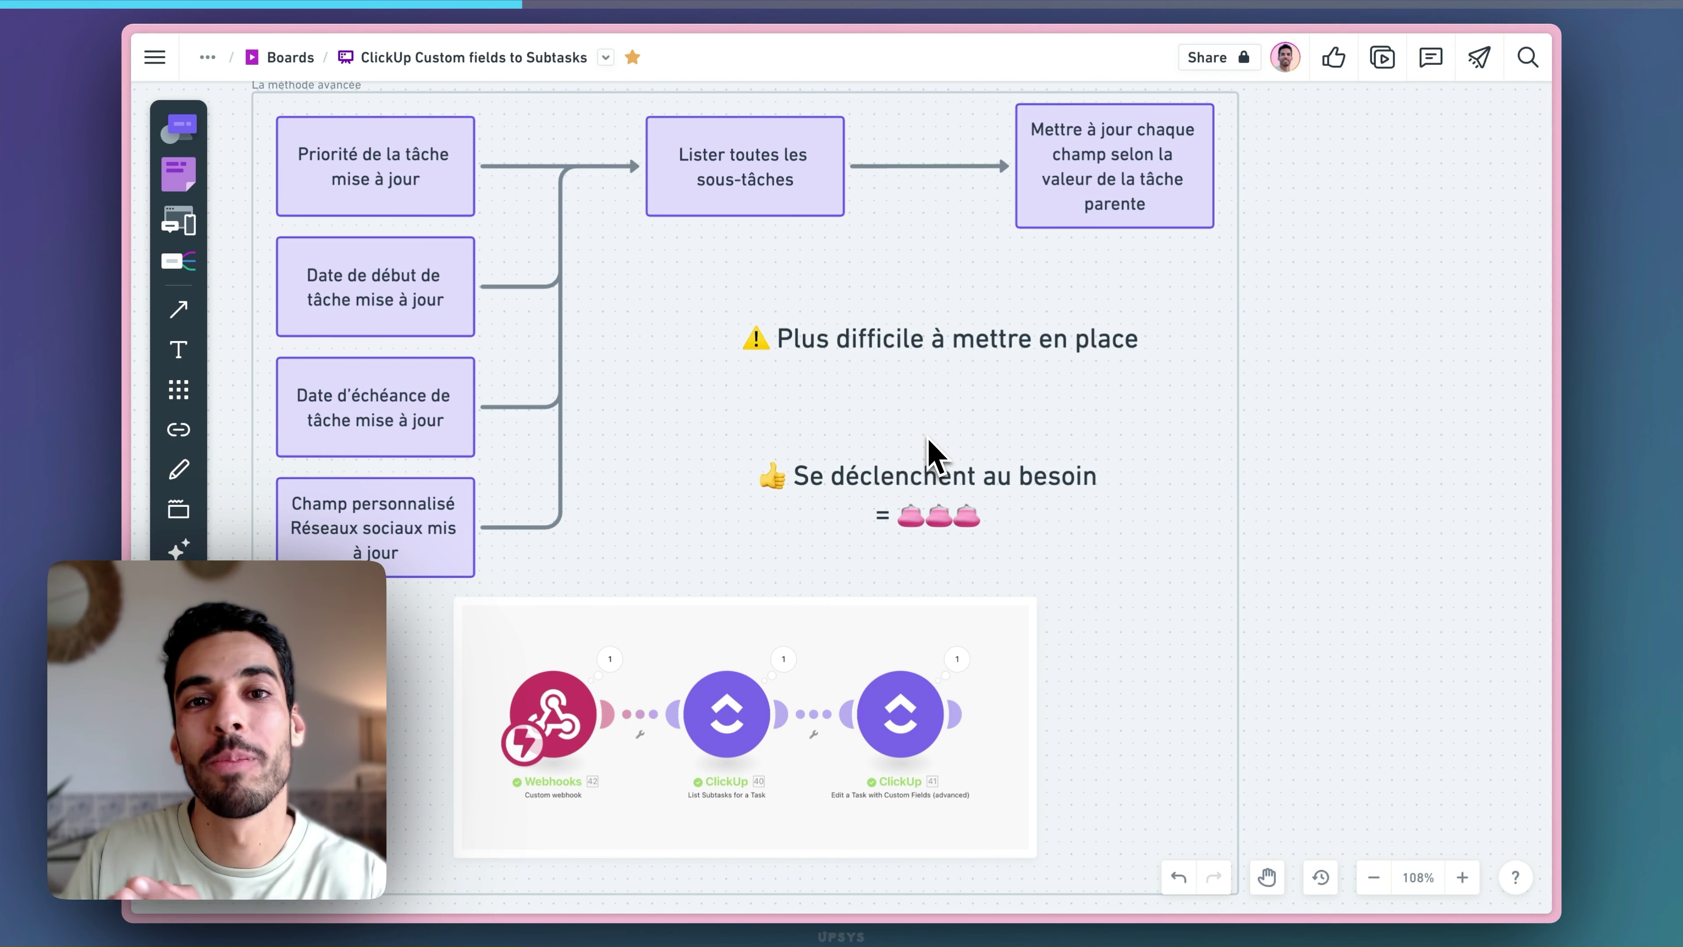
Examine the webhook explanation diagram between server and webhook provider, and the example automation that calls a webhook
scroll(751, 421, down, 15)
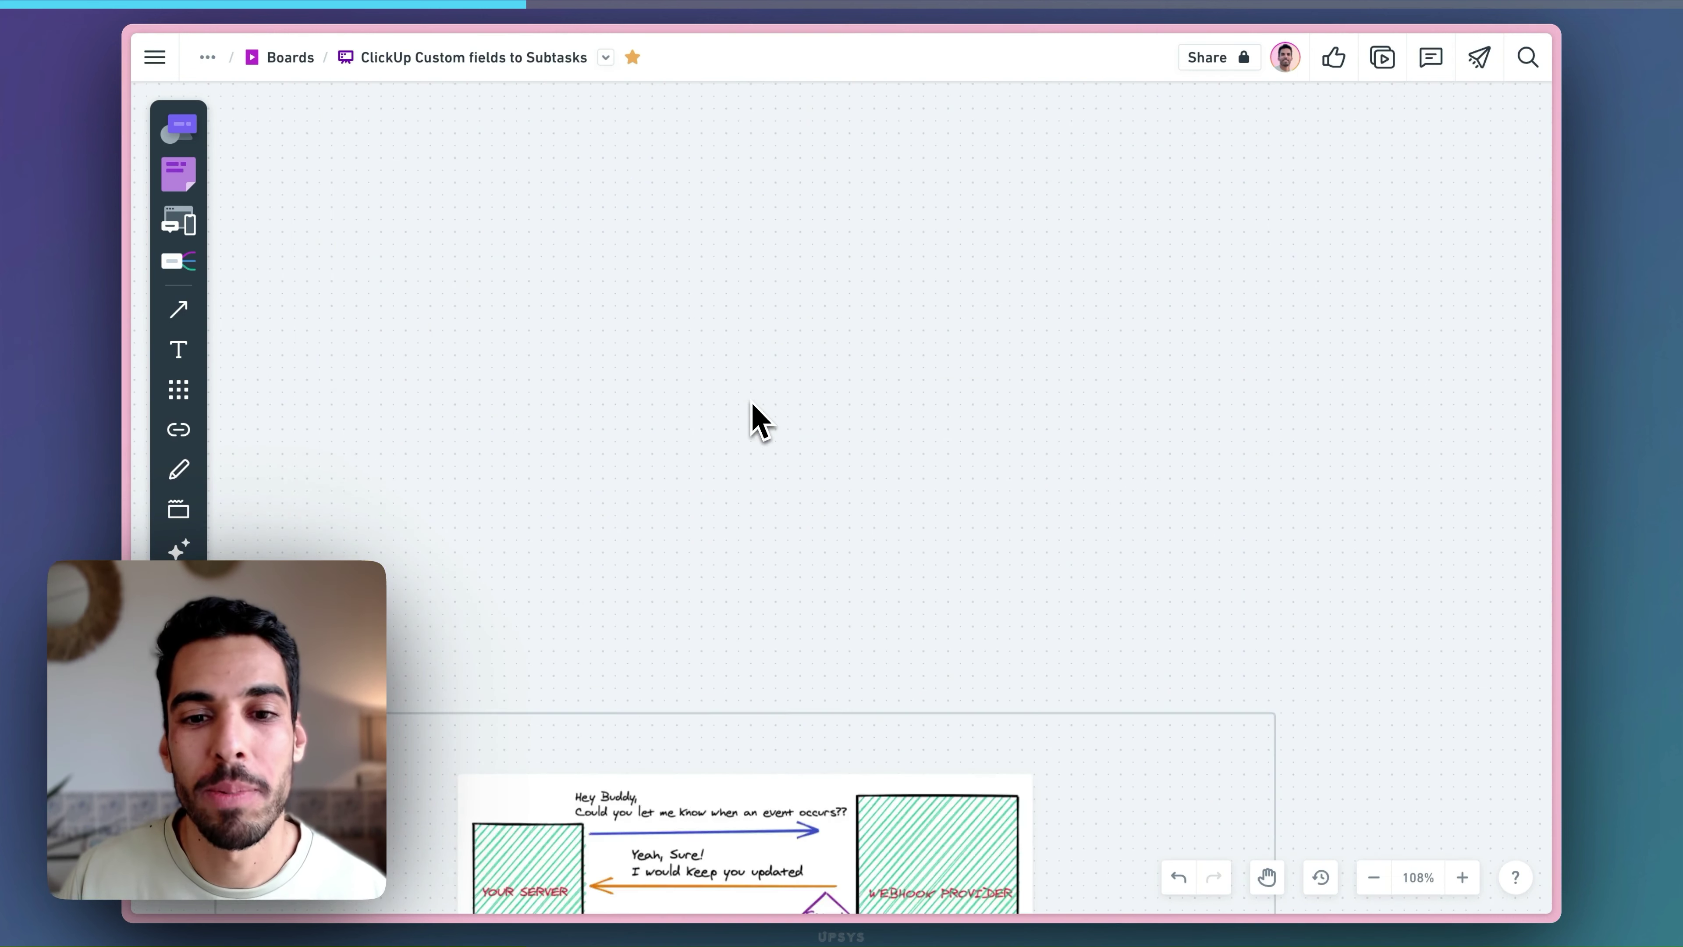
scroll(759, 421, down, 1)
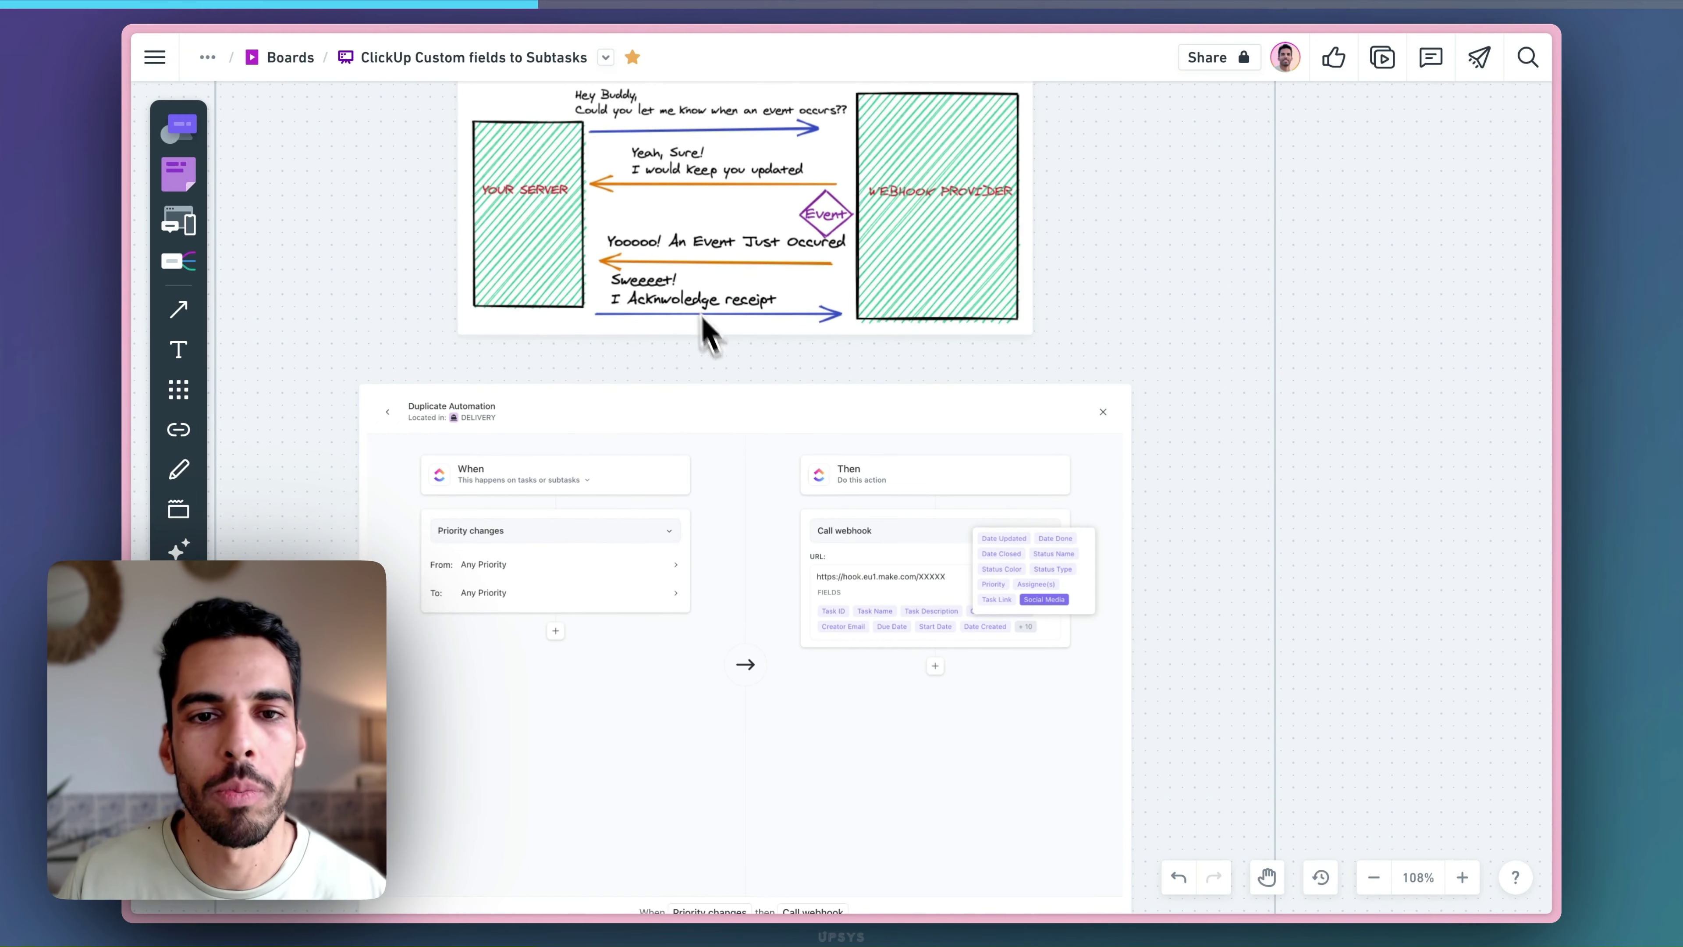
scroll(703, 327, up, 3)
key(space)
drag(756, 267, 720, 560)
scroll(530, 475, up, 5)
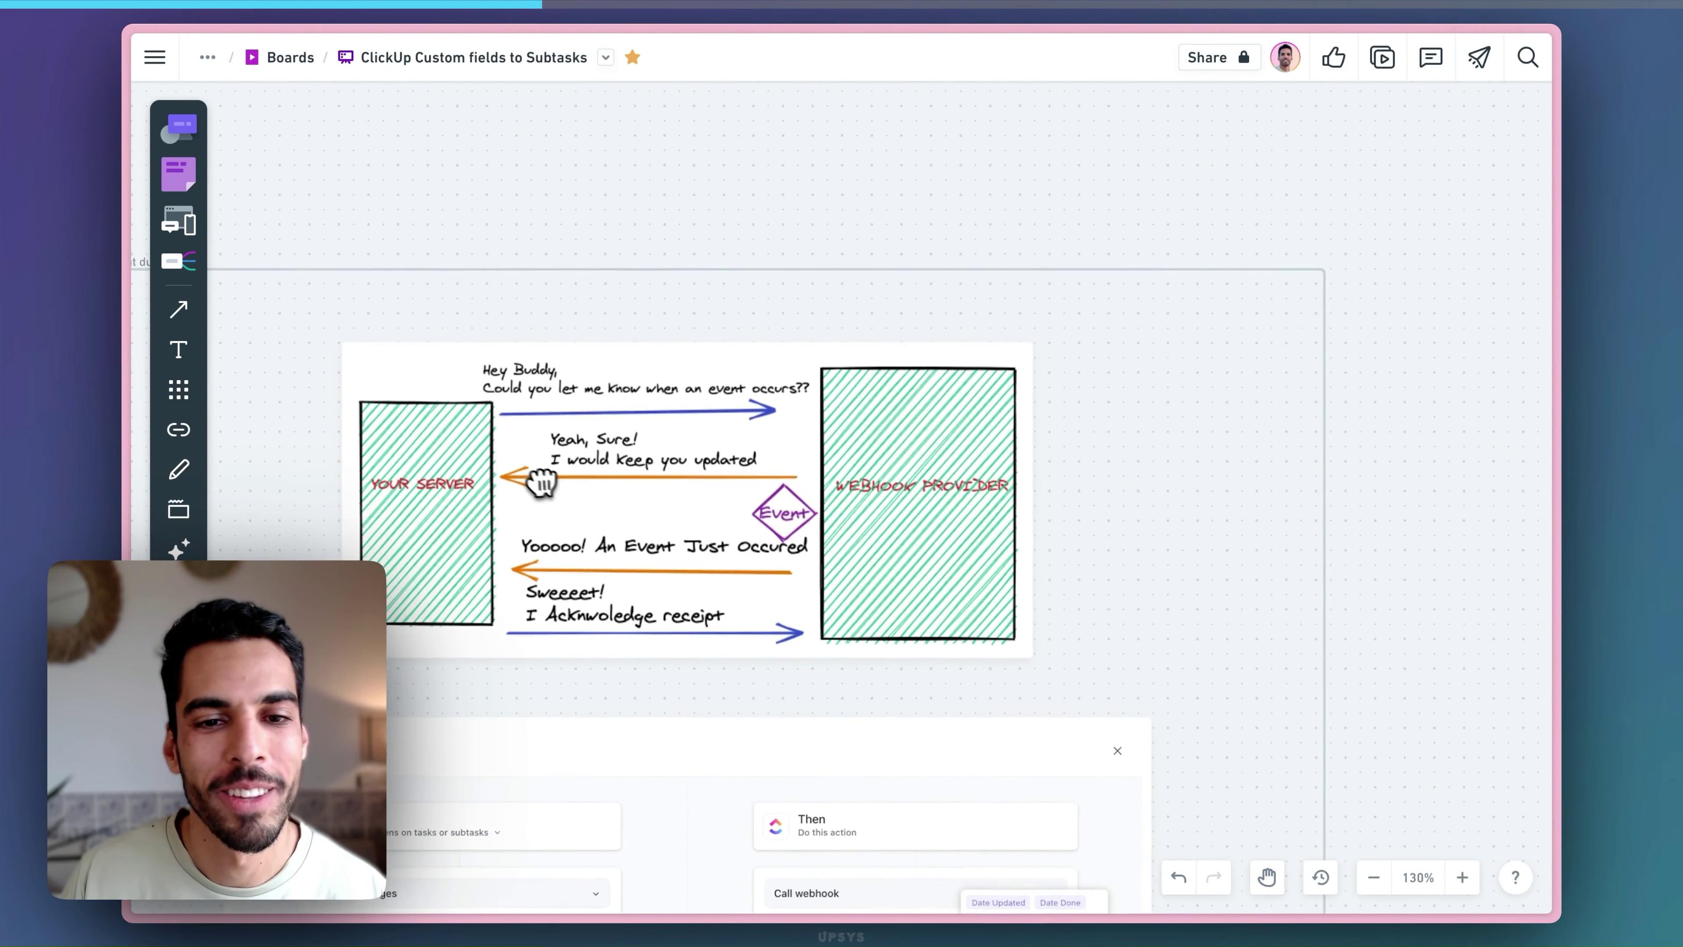
scroll(1191, 472, down, 1)
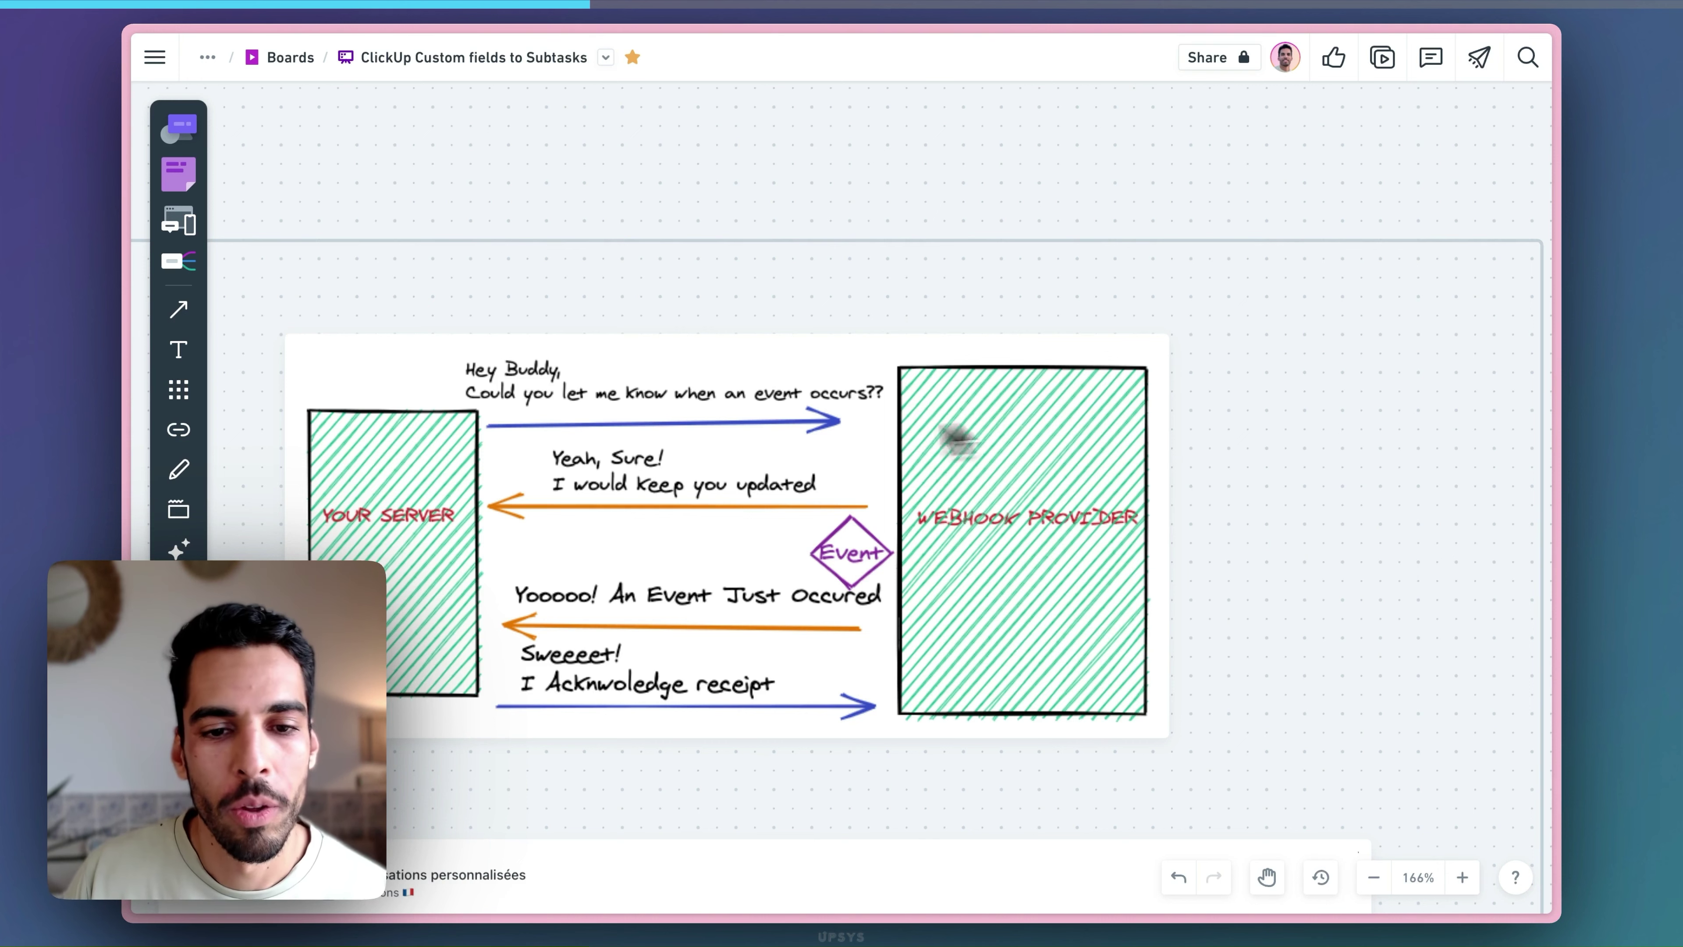
scroll(575, 489, down, 10)
scroll(563, 490, down, 3)
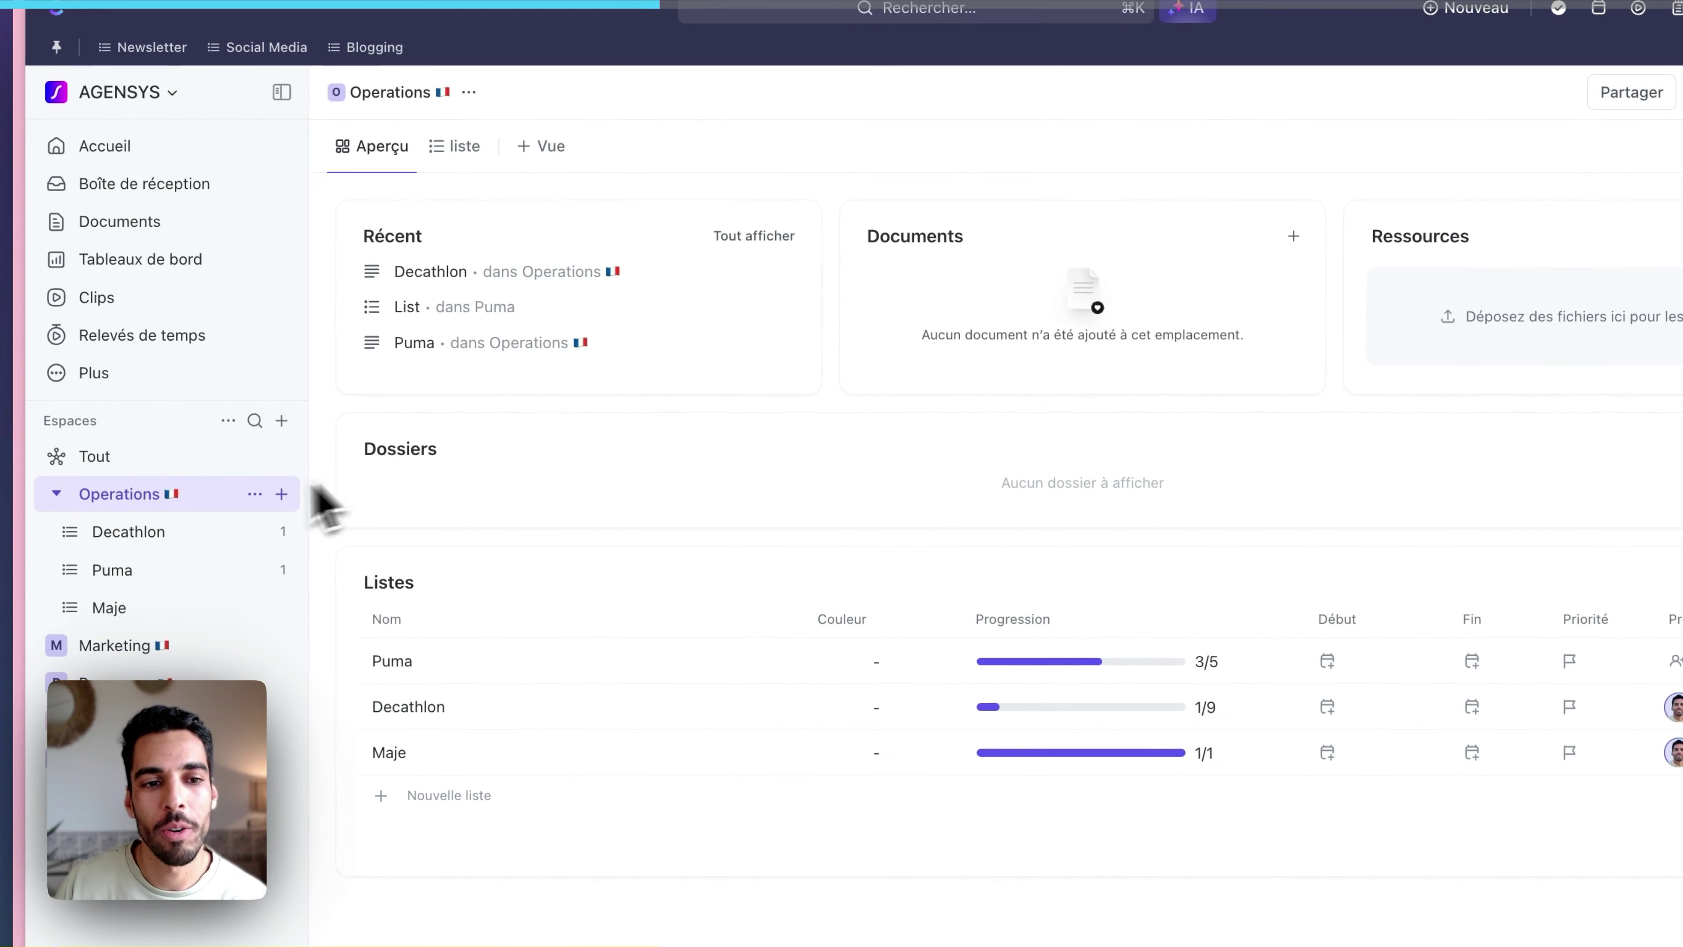
In ClickUp, start a new automation for the Operations space and limit its trigger to tasks only
click(1540, 141)
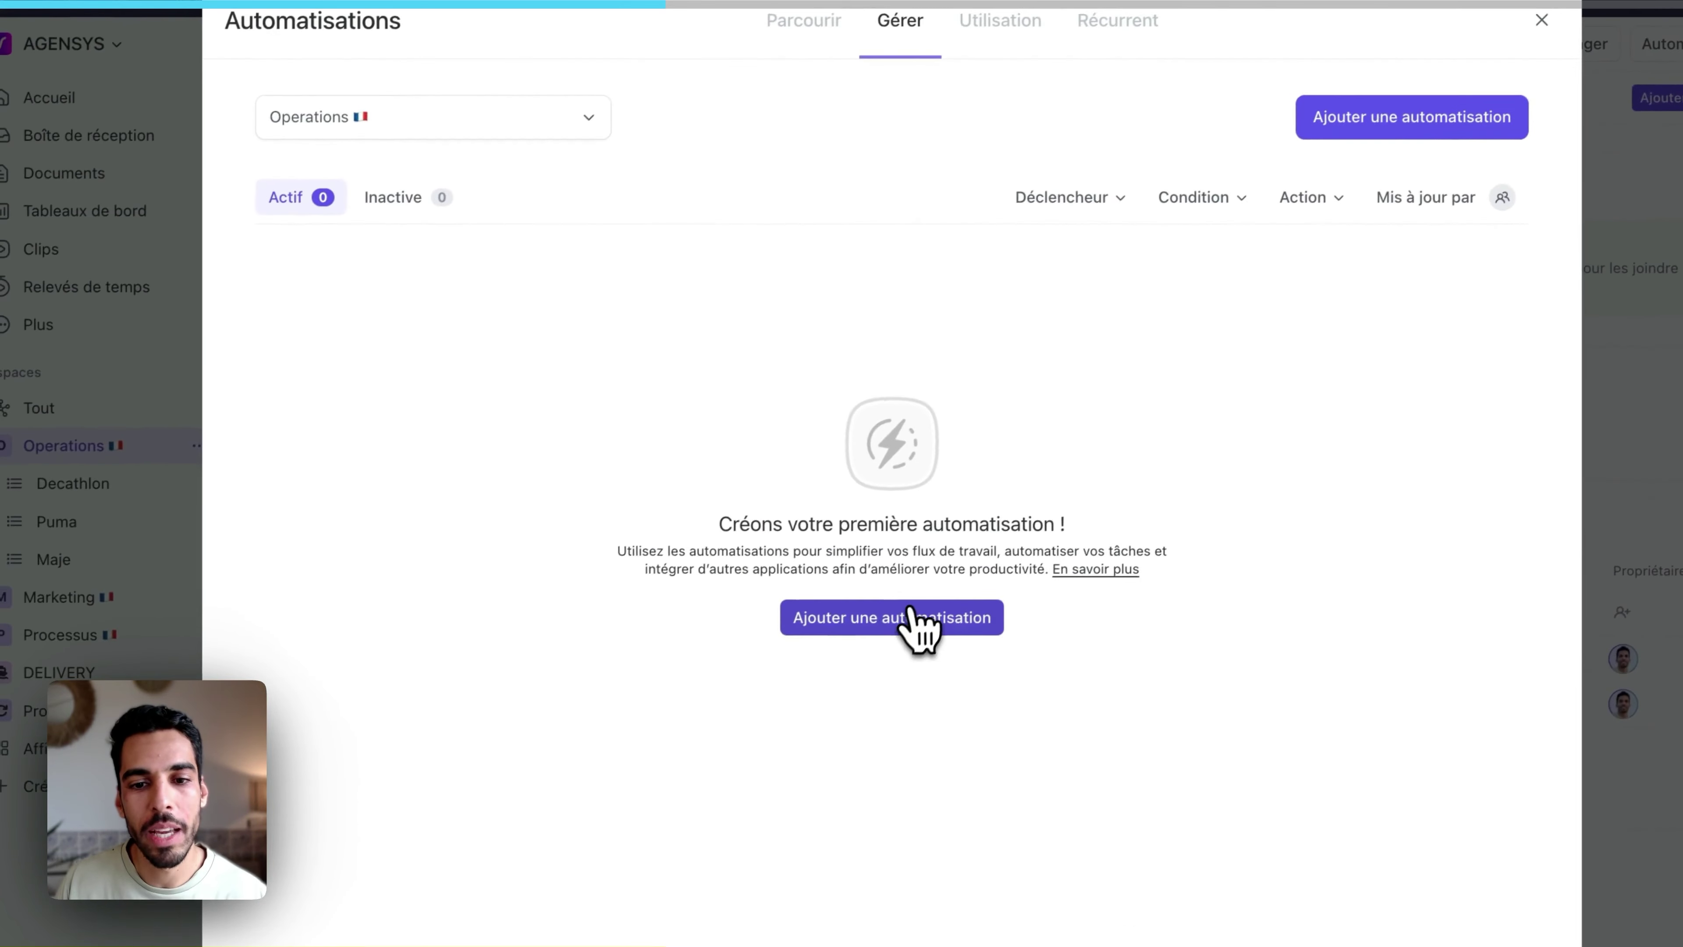
click(765, 718)
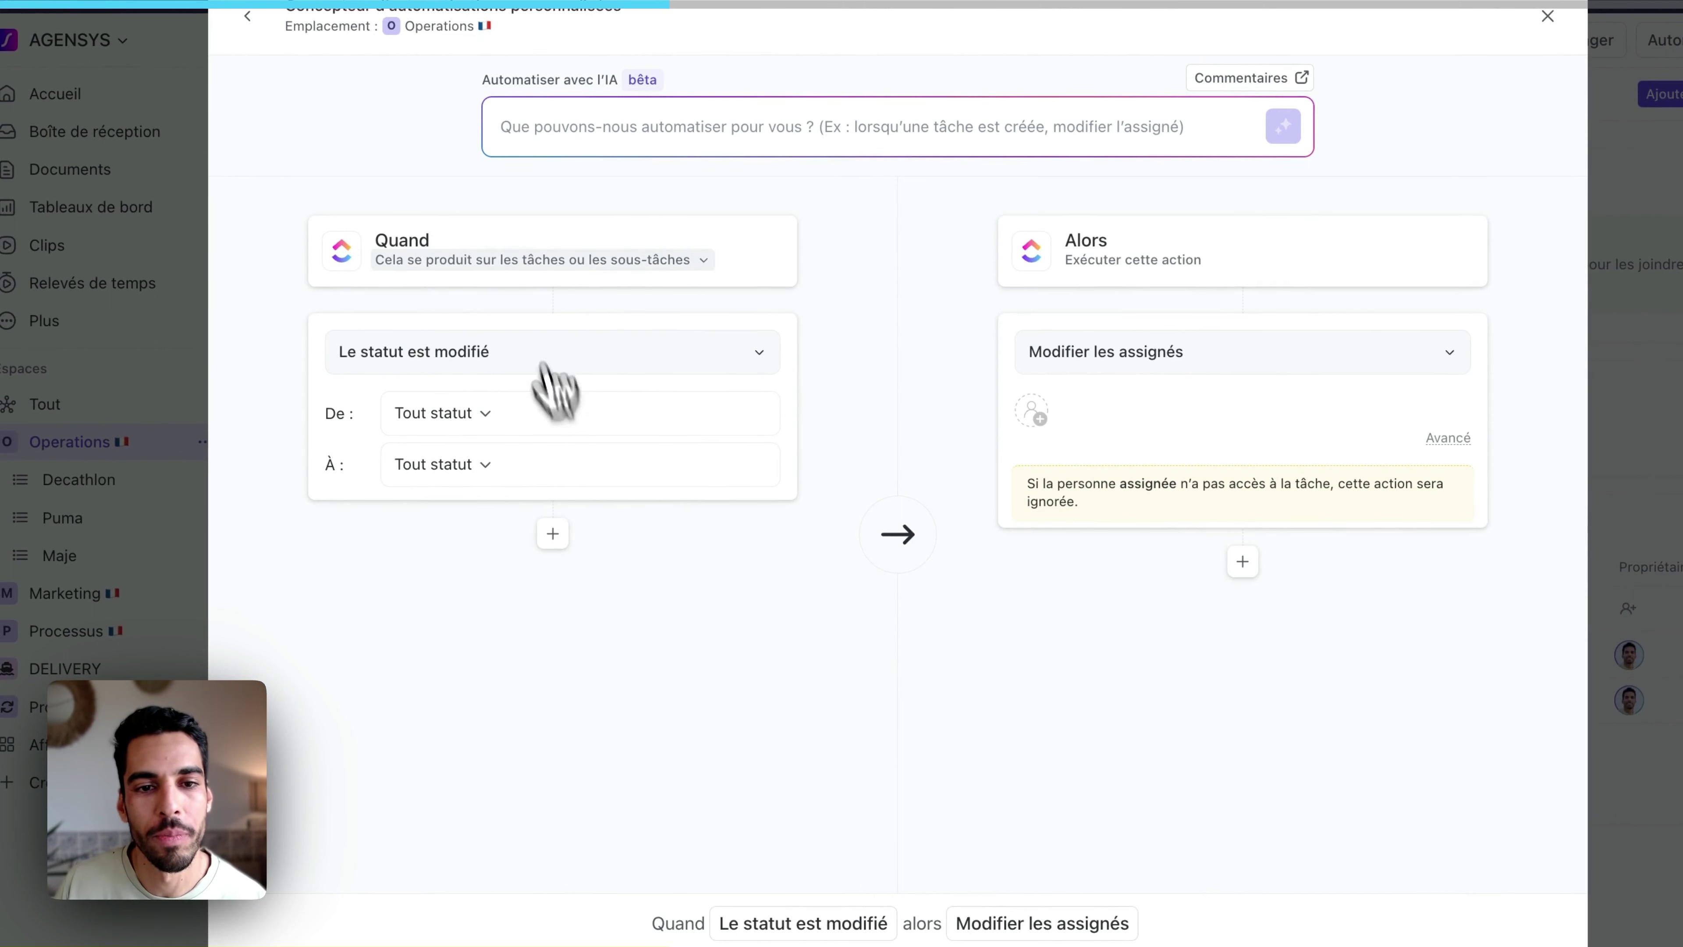
click(527, 262)
click(523, 310)
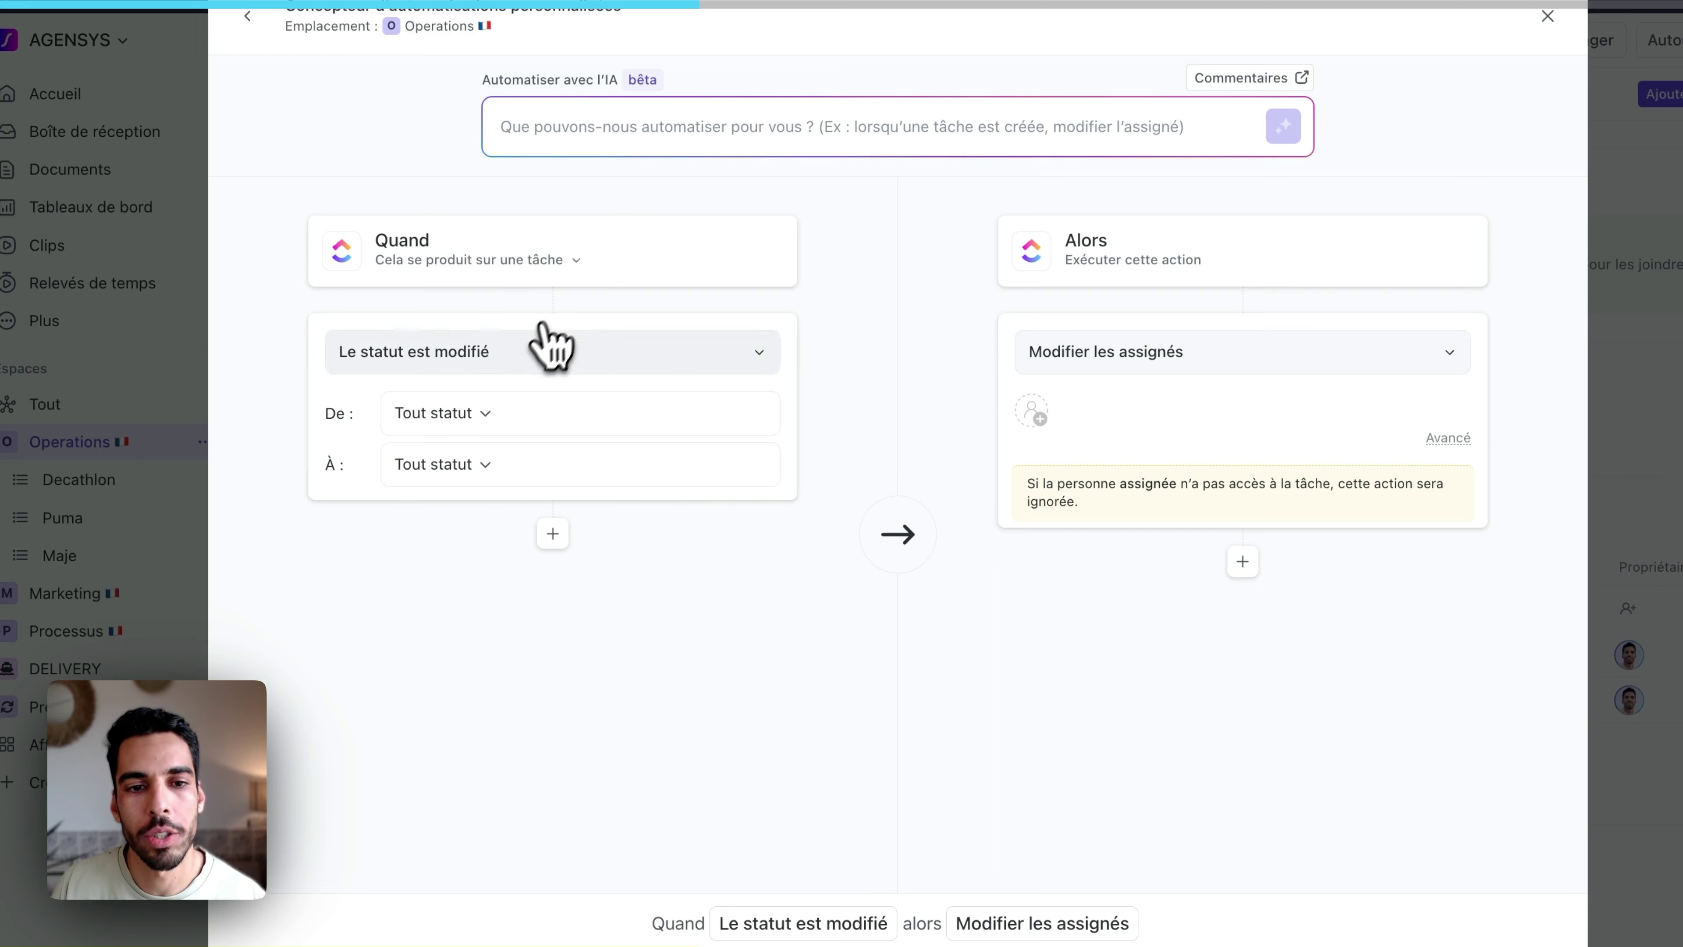
Set the automation's trigger to "La priorité est modifiée" and its action to "Appeler le webhook"
click(491, 364)
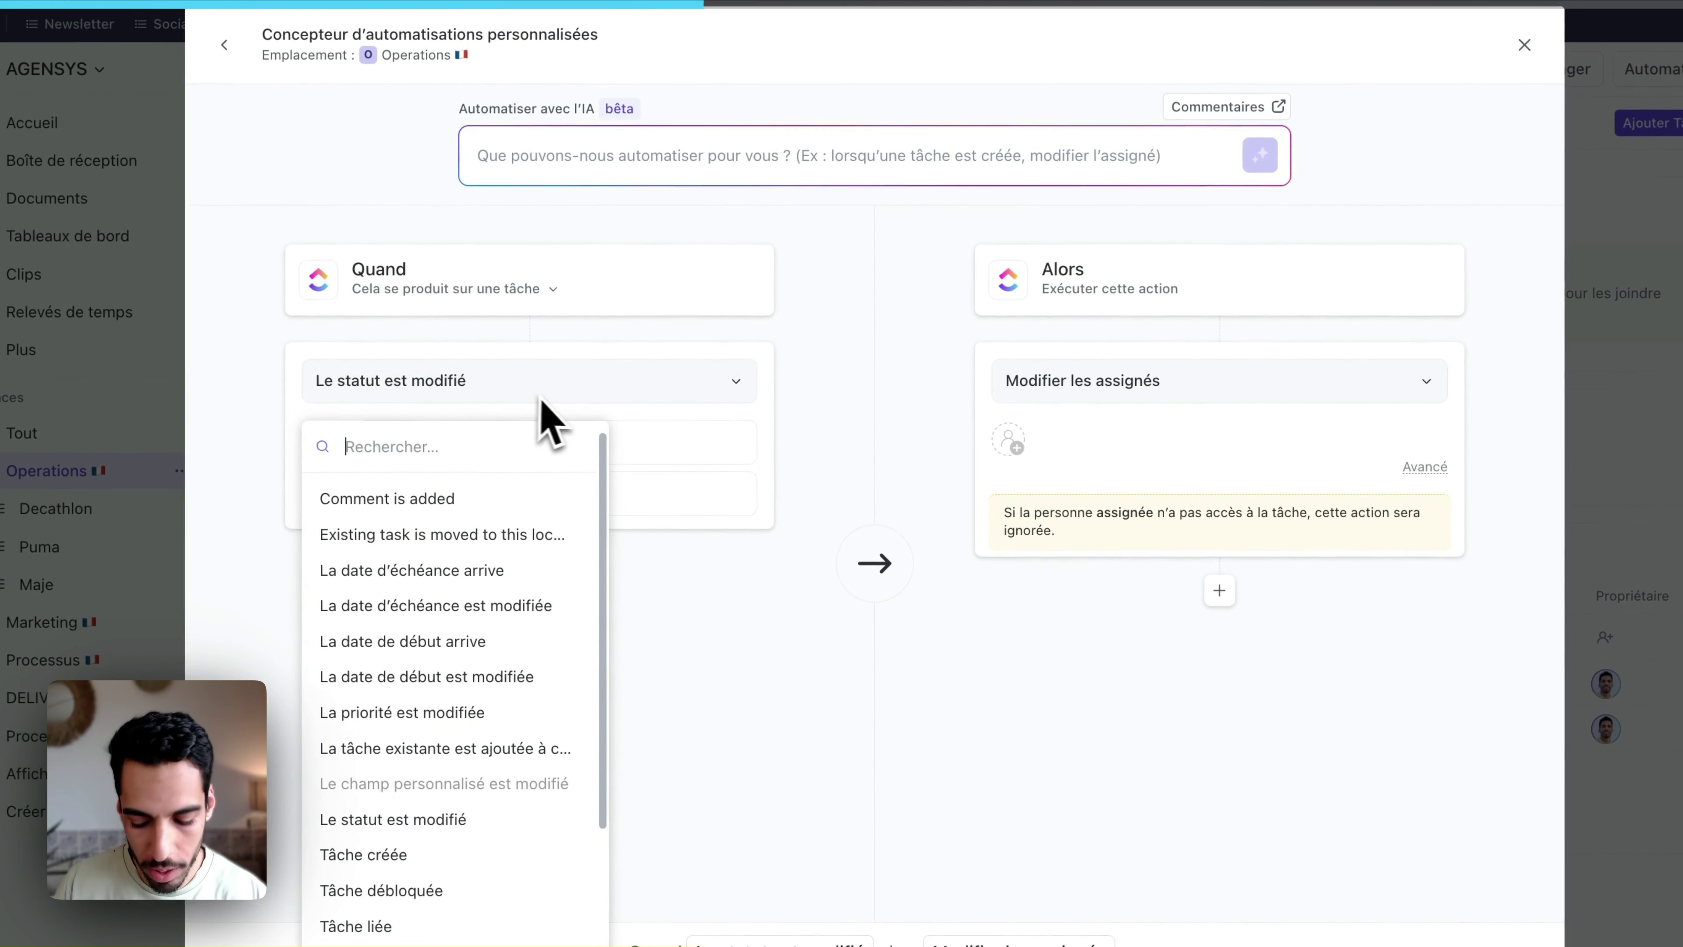
text(prio)
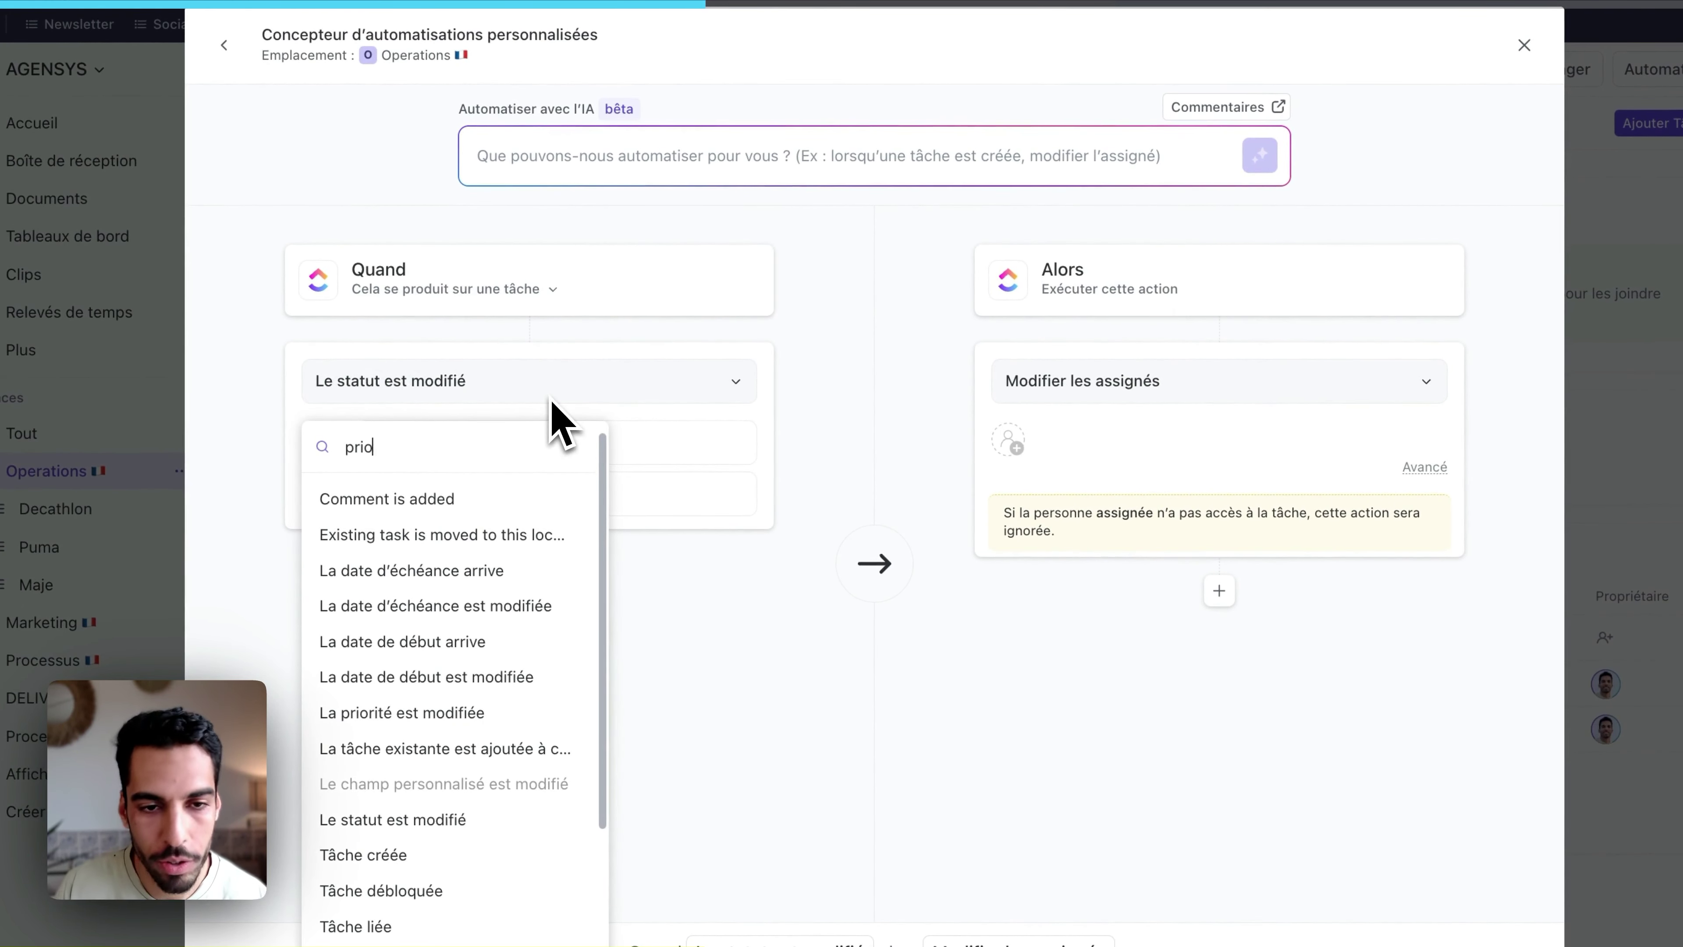
click(427, 501)
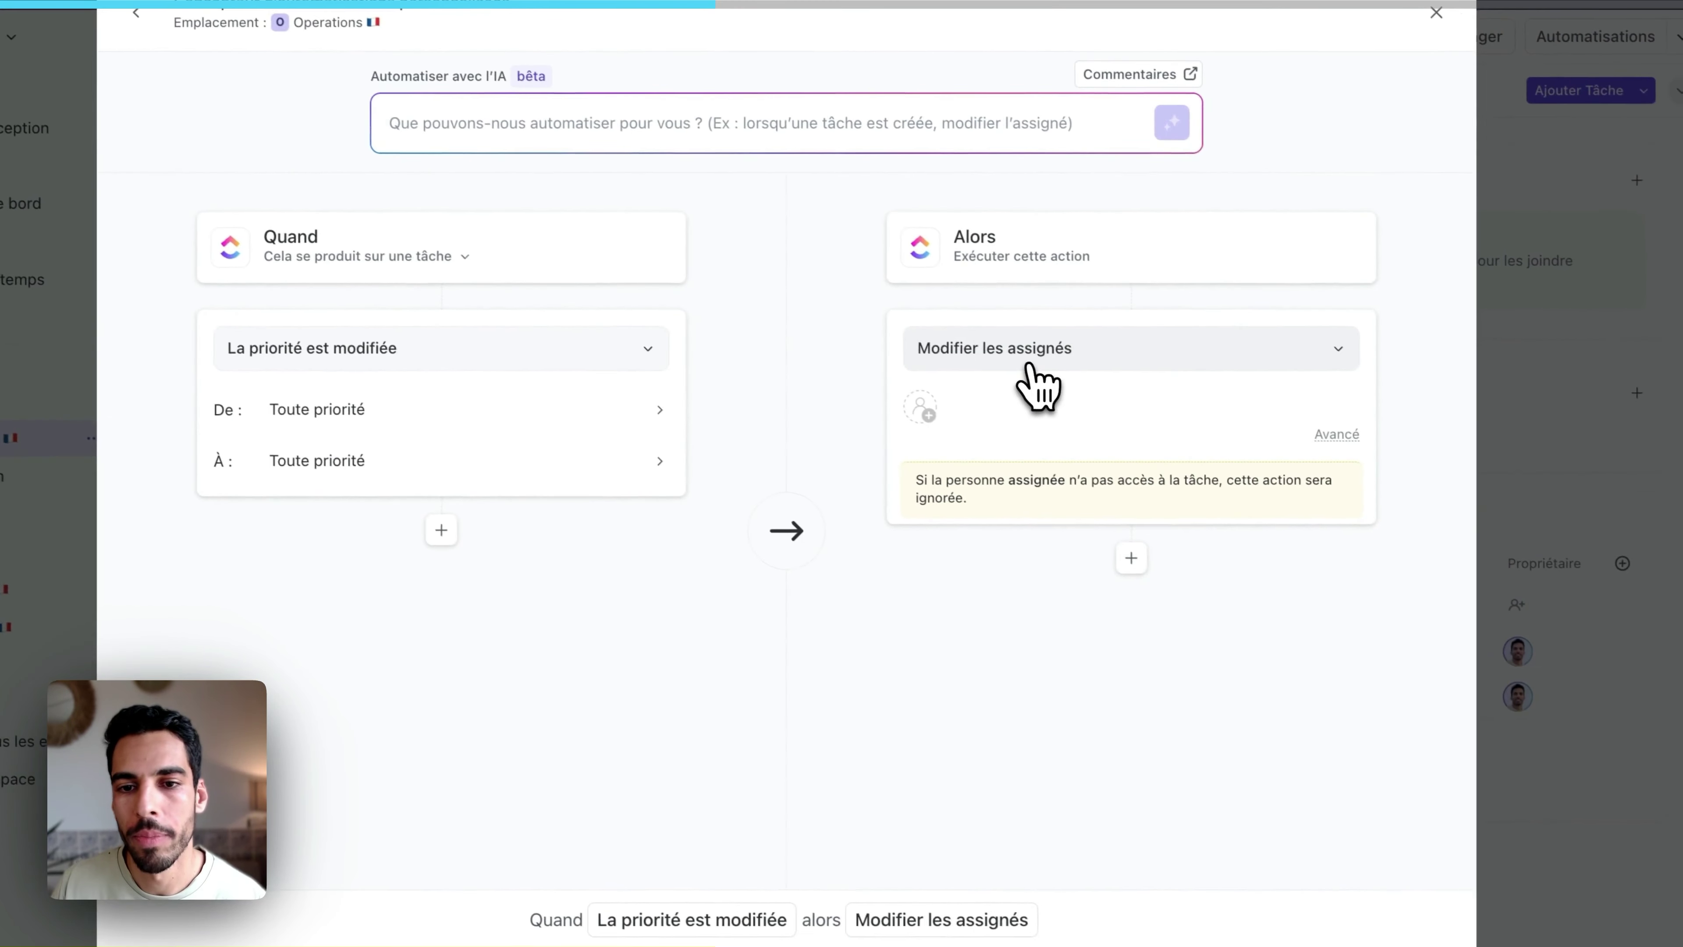
click(1025, 364)
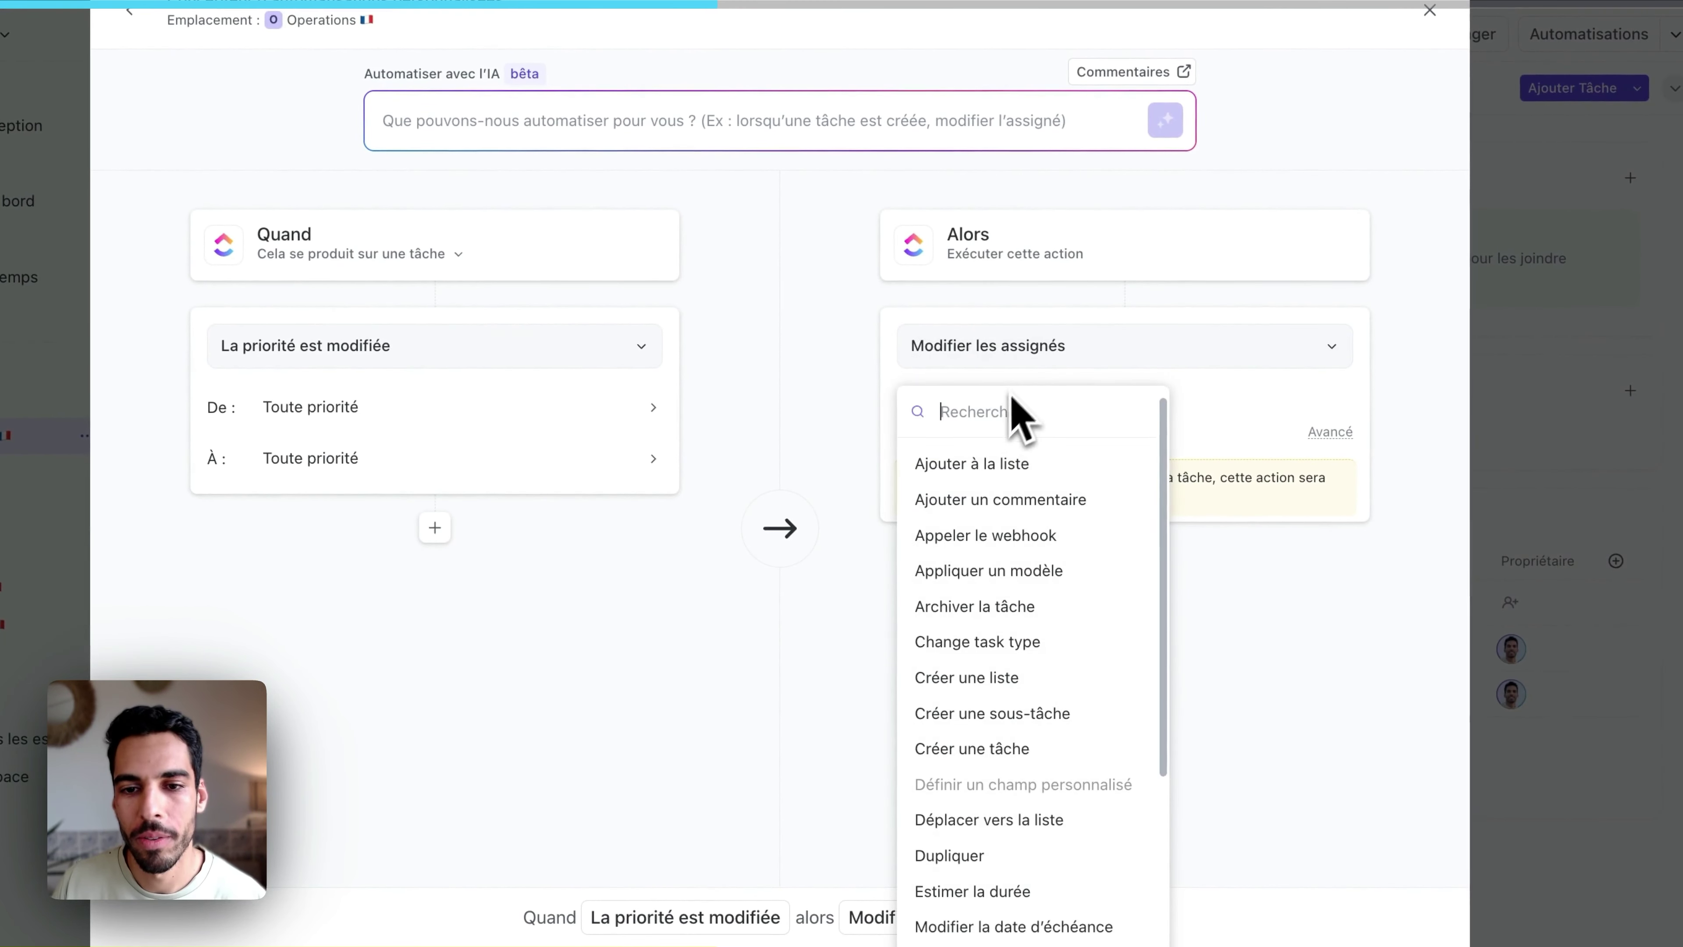
click(1008, 541)
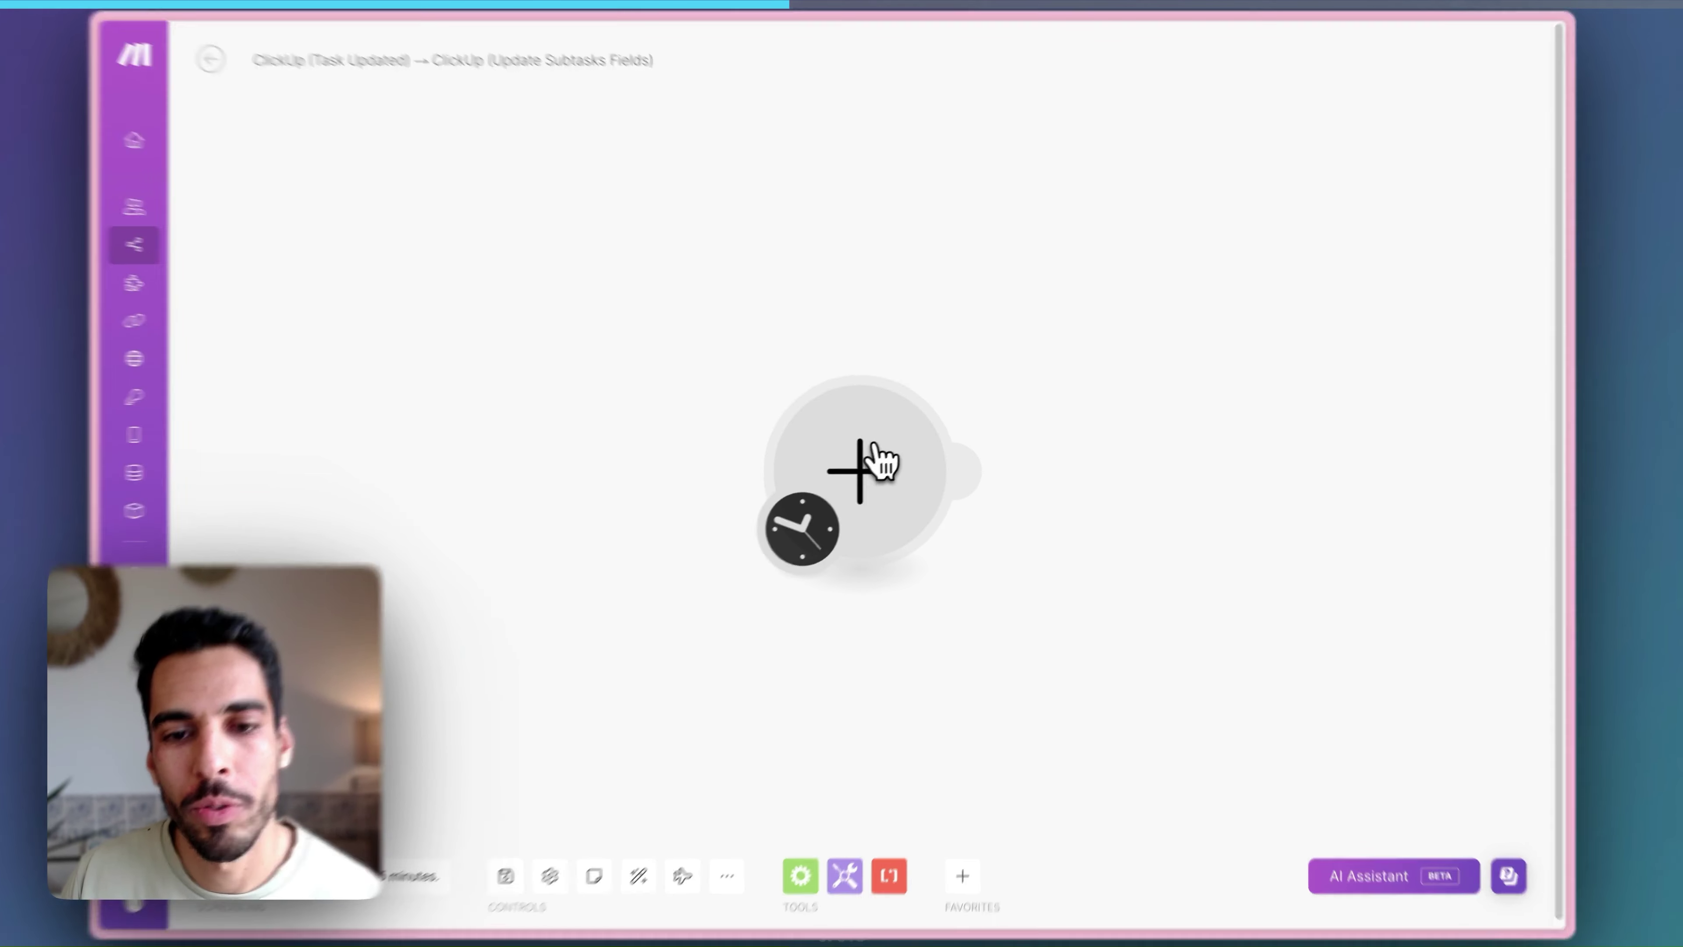
In the Make scenario, add a Webhooks "Custom webhook" module as the trigger
click(895, 454)
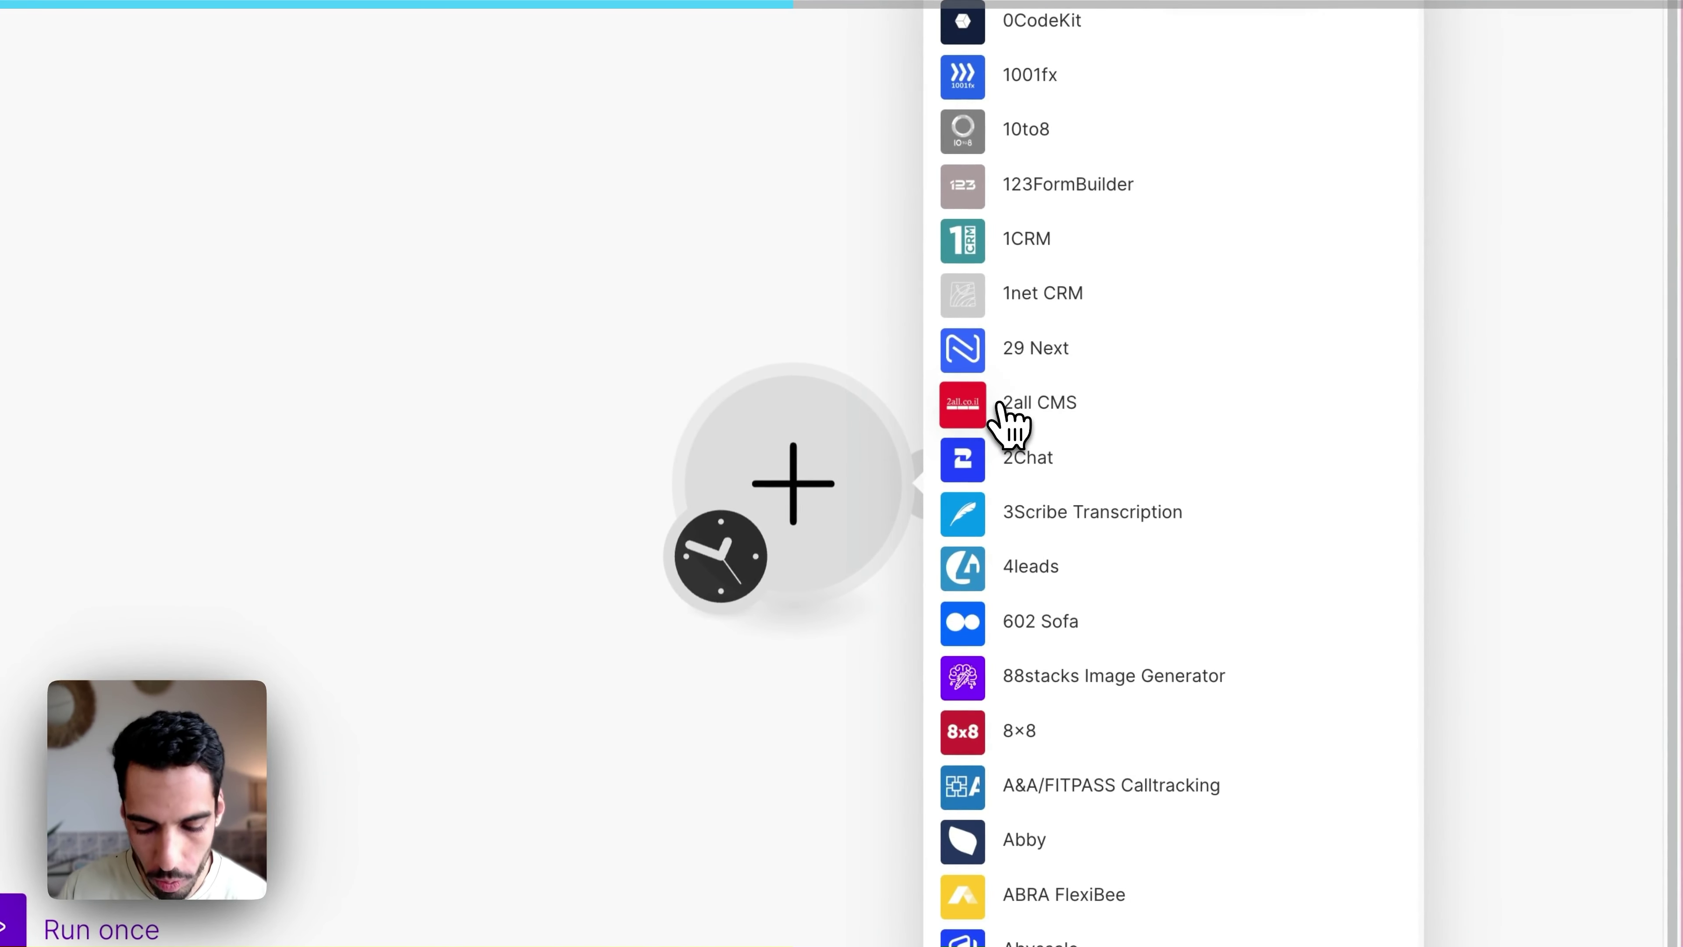
text(web)
click(1055, 523)
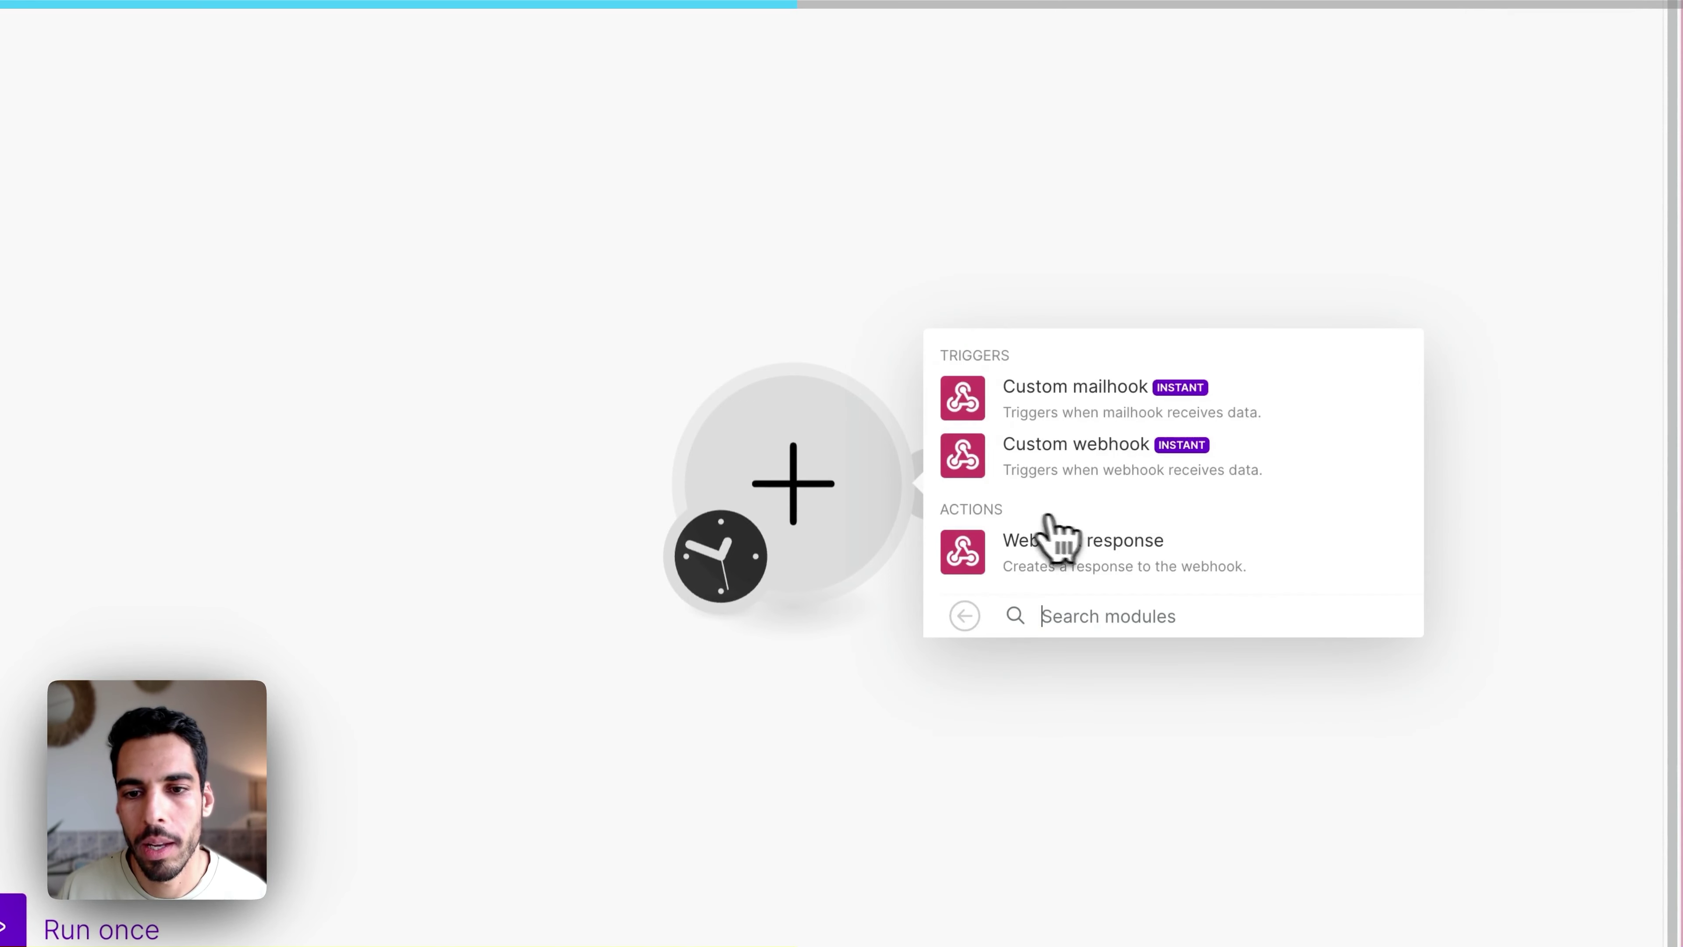
click(1077, 467)
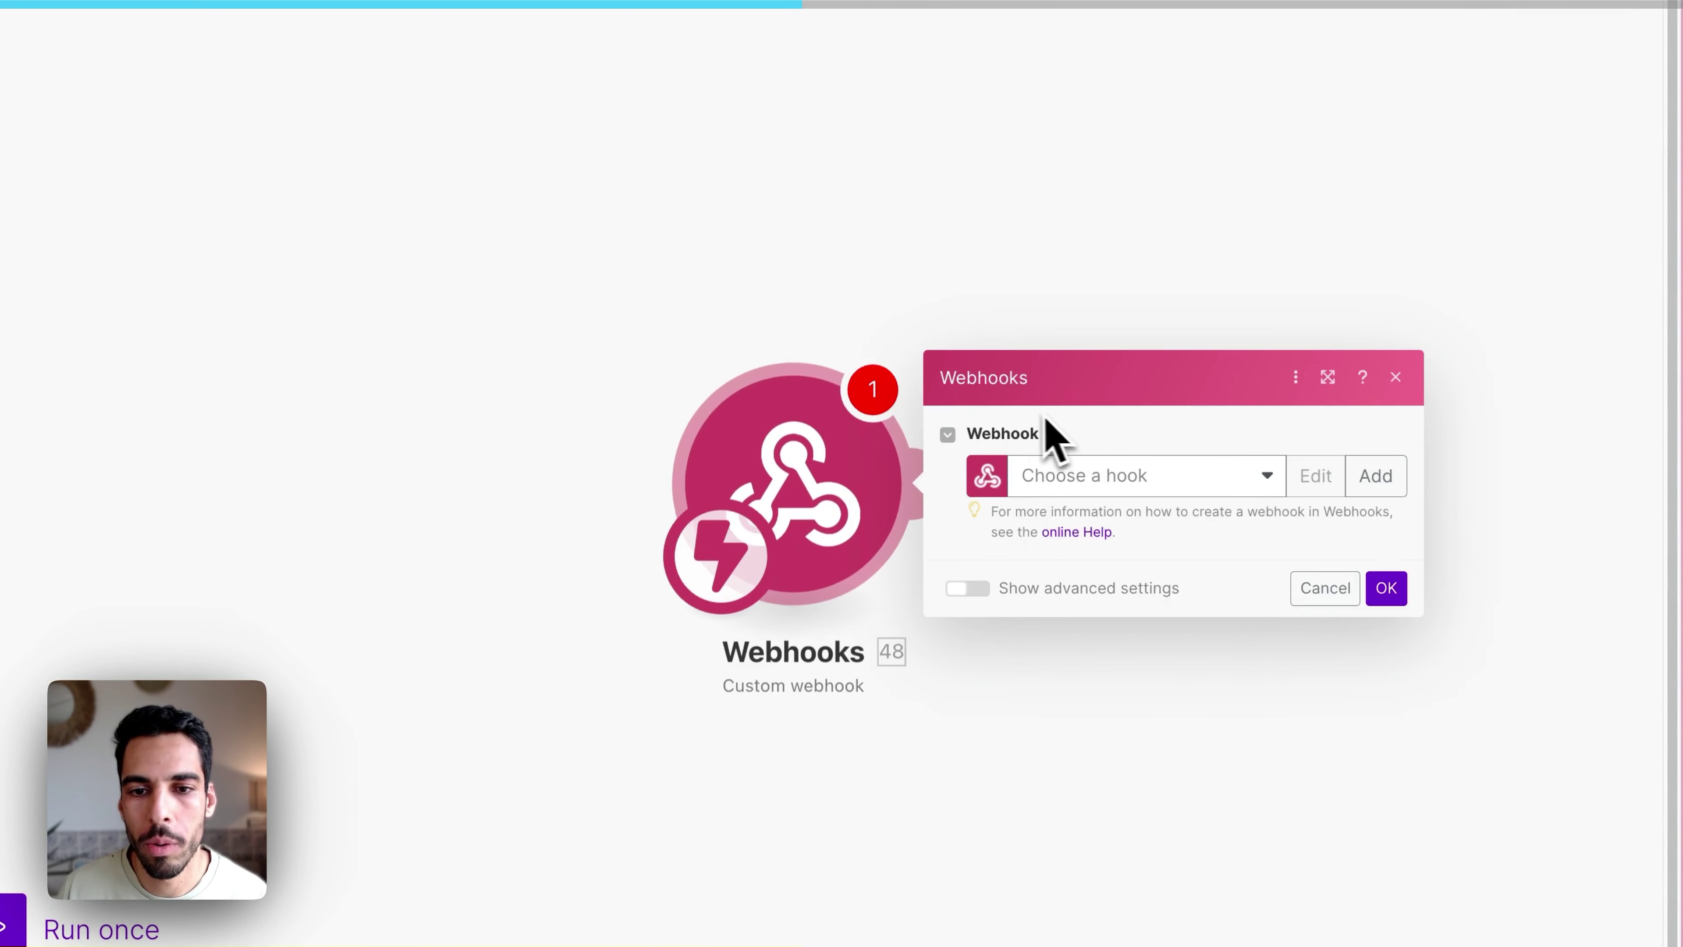
Create and save a new webhook named "Tâche mise à jour (Priorité, Date, Plateform)" for the trigger module
click(1391, 484)
triple_click(1134, 387)
text(Tâche mise à jour (Priorité, Date, Plateform)
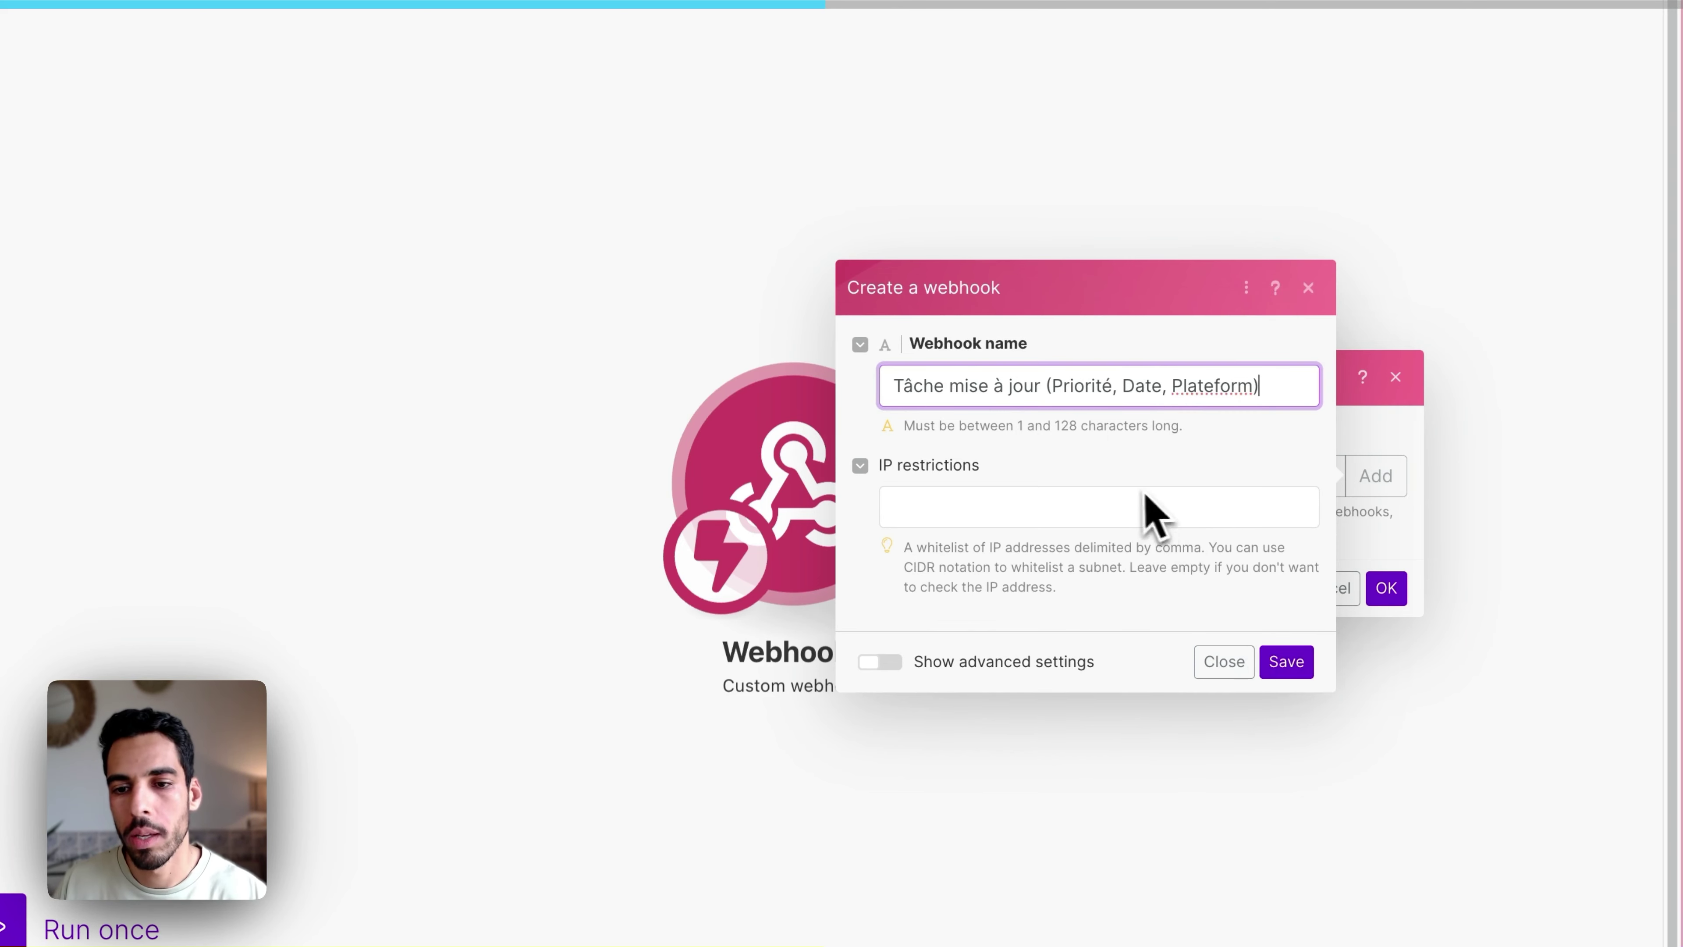
click(1288, 627)
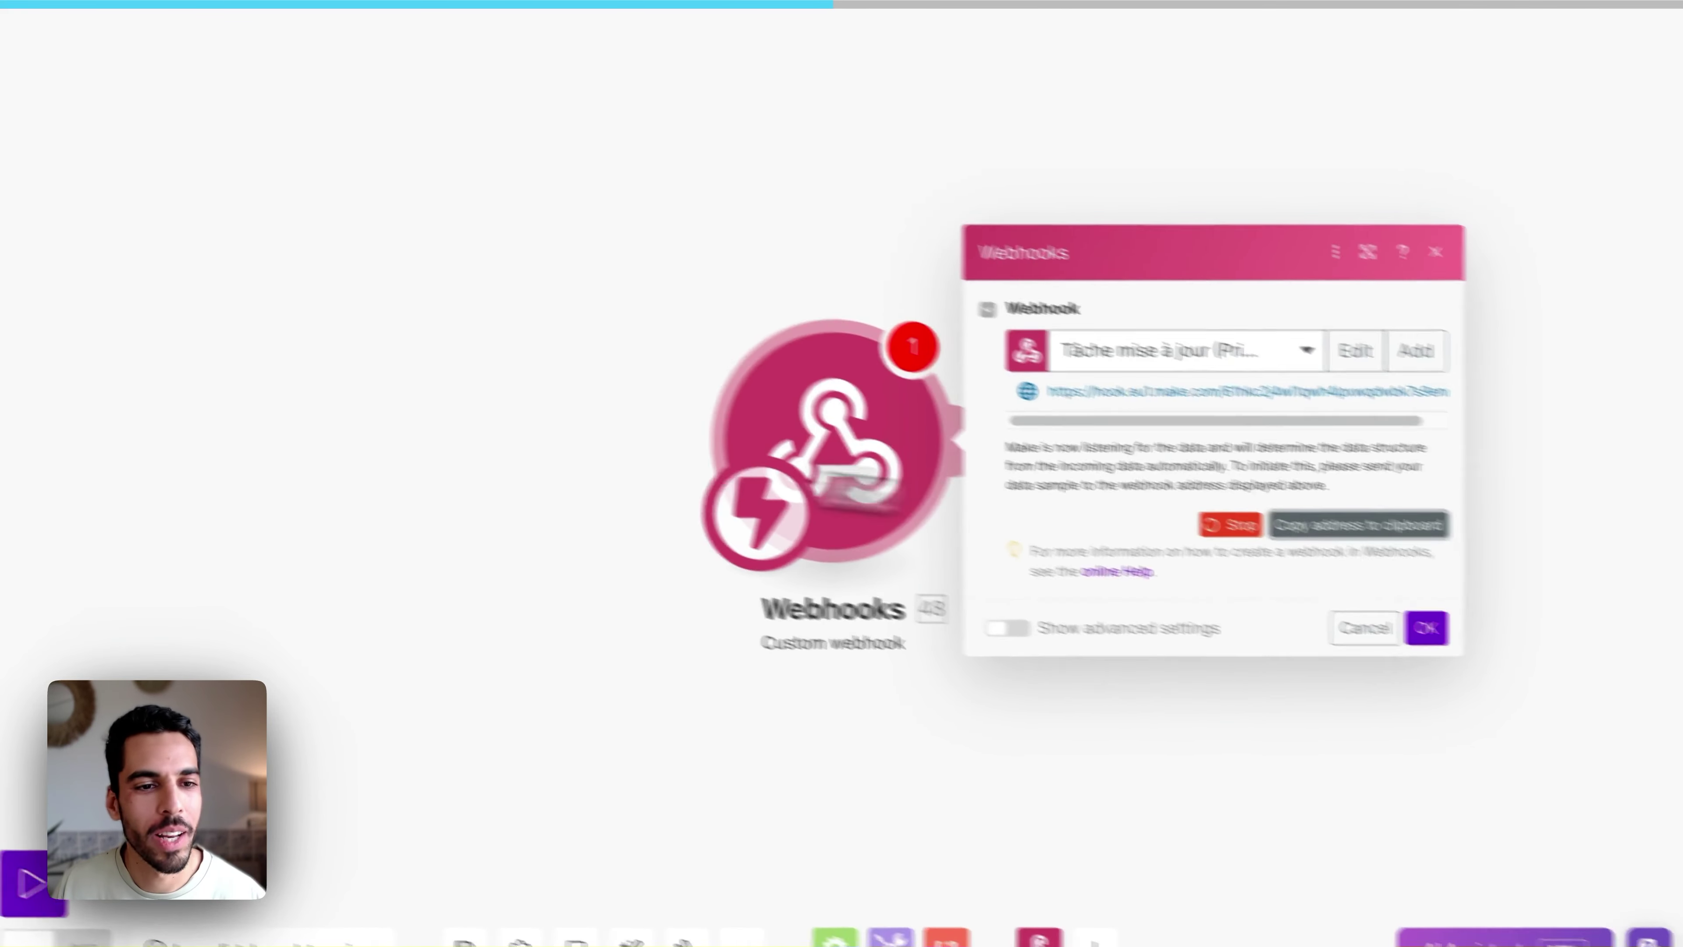
Back in ClickUp, create the priority automation with the Make webhook URL and describe it as "Priorité mise à jour → Mise à jour sous tâches via Make"
click(34, 454)
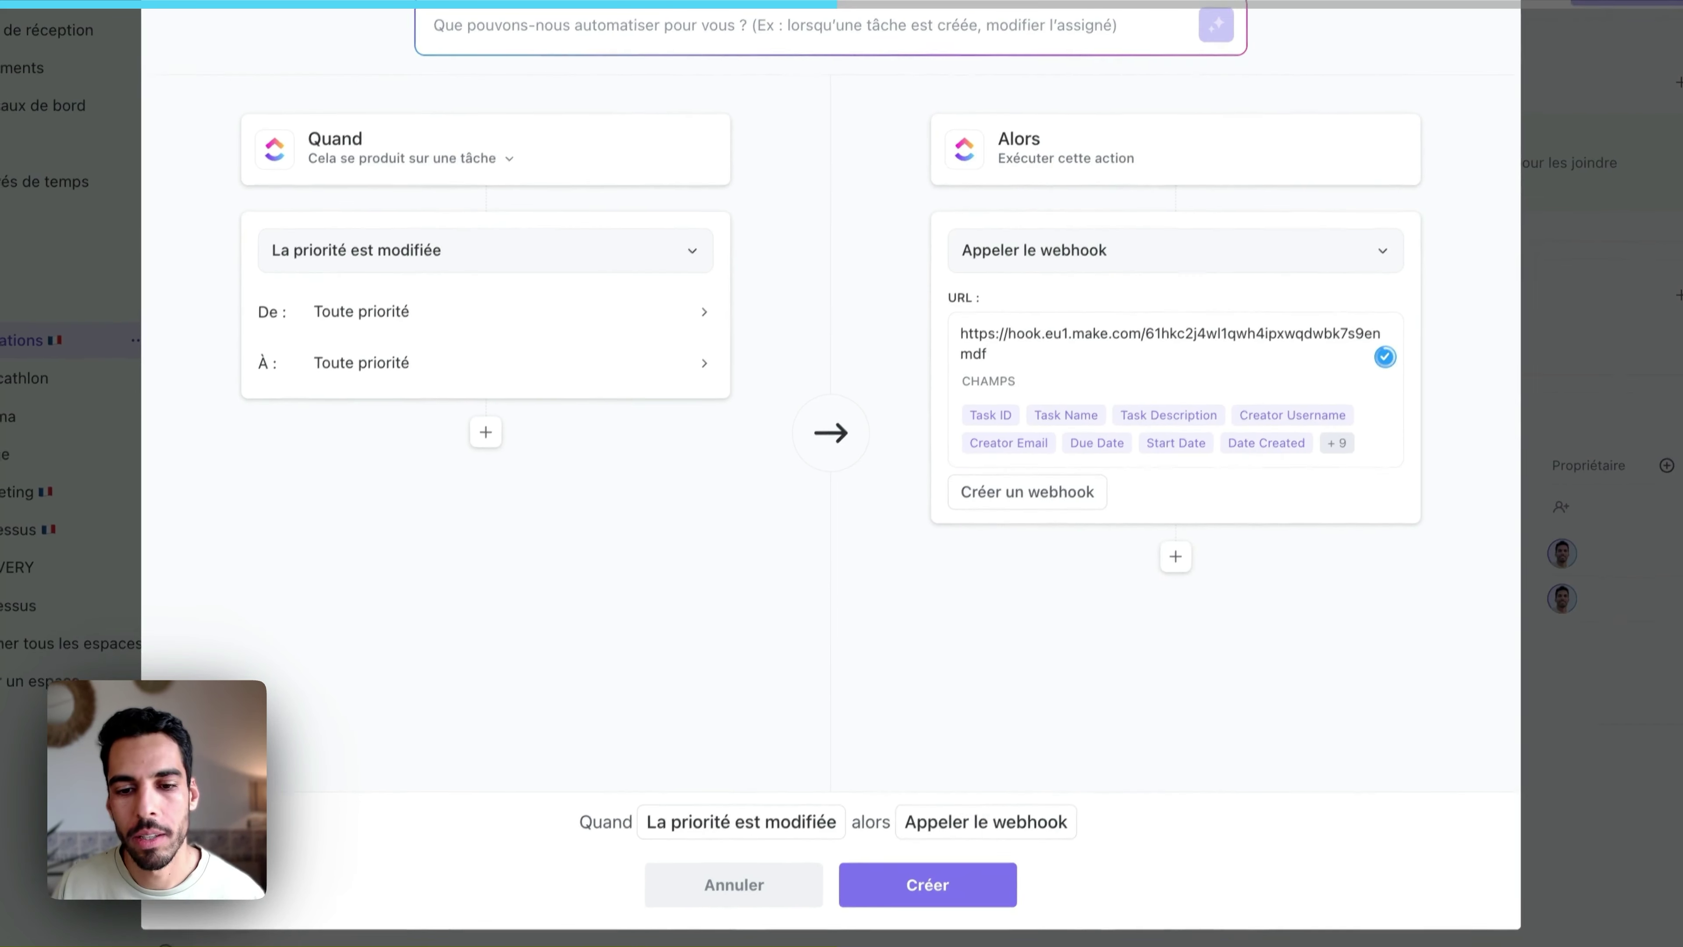
click(998, 869)
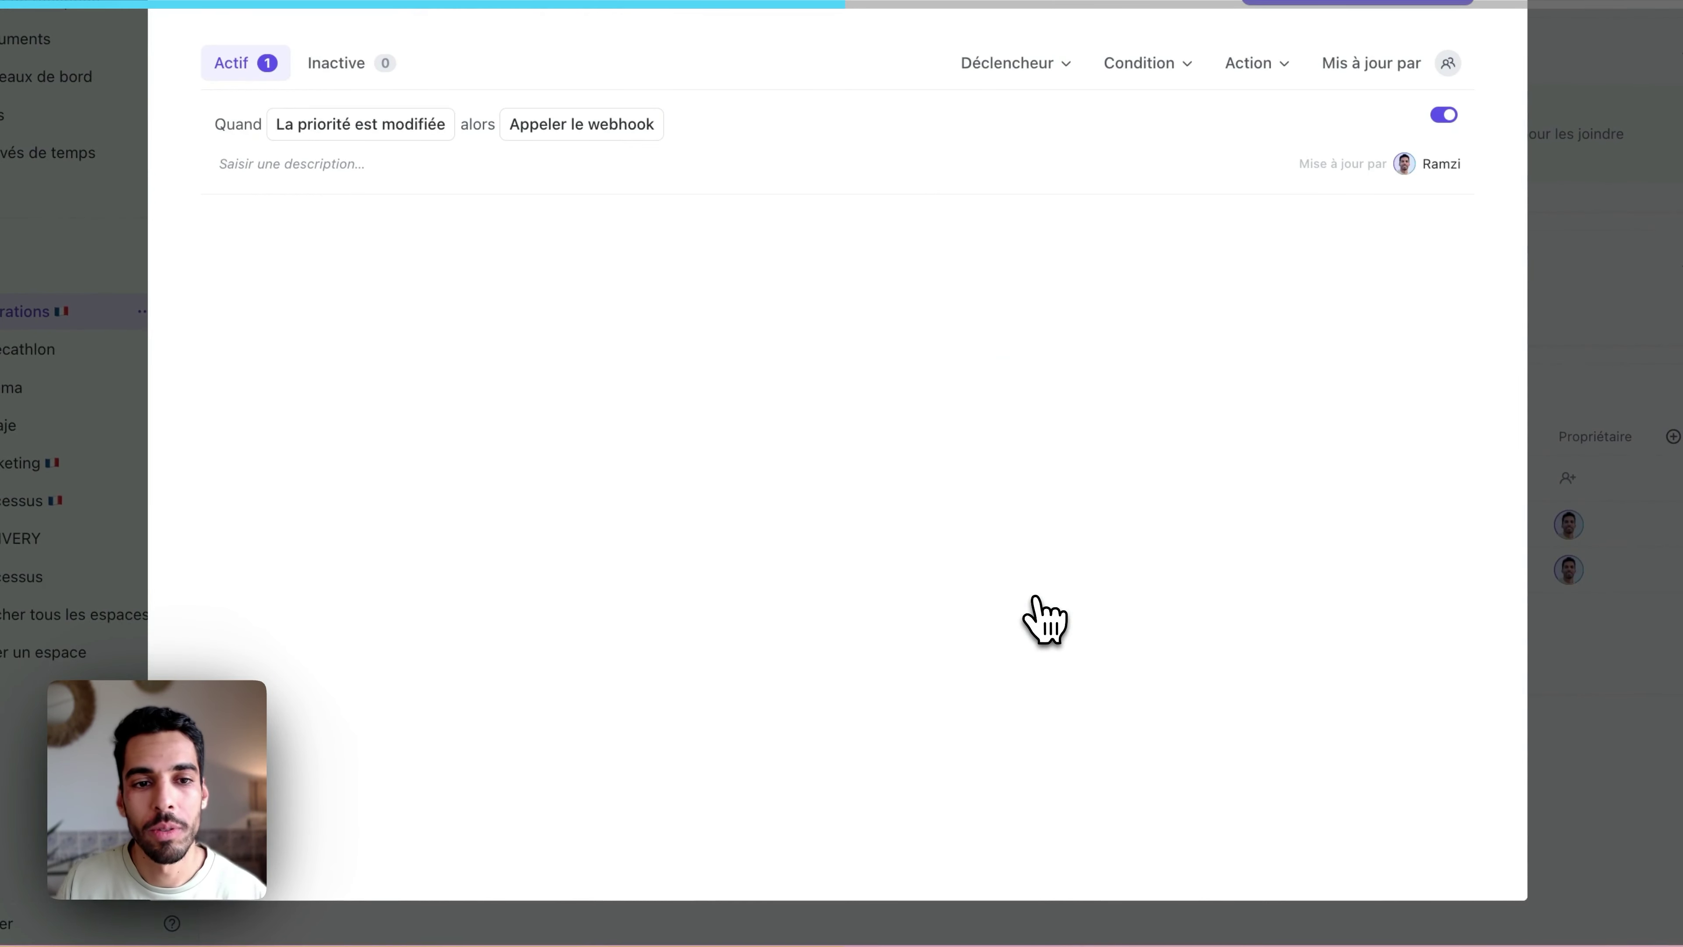
click(311, 164)
text(Priorité mise à jour → Mise à jour sous tâches via Make)
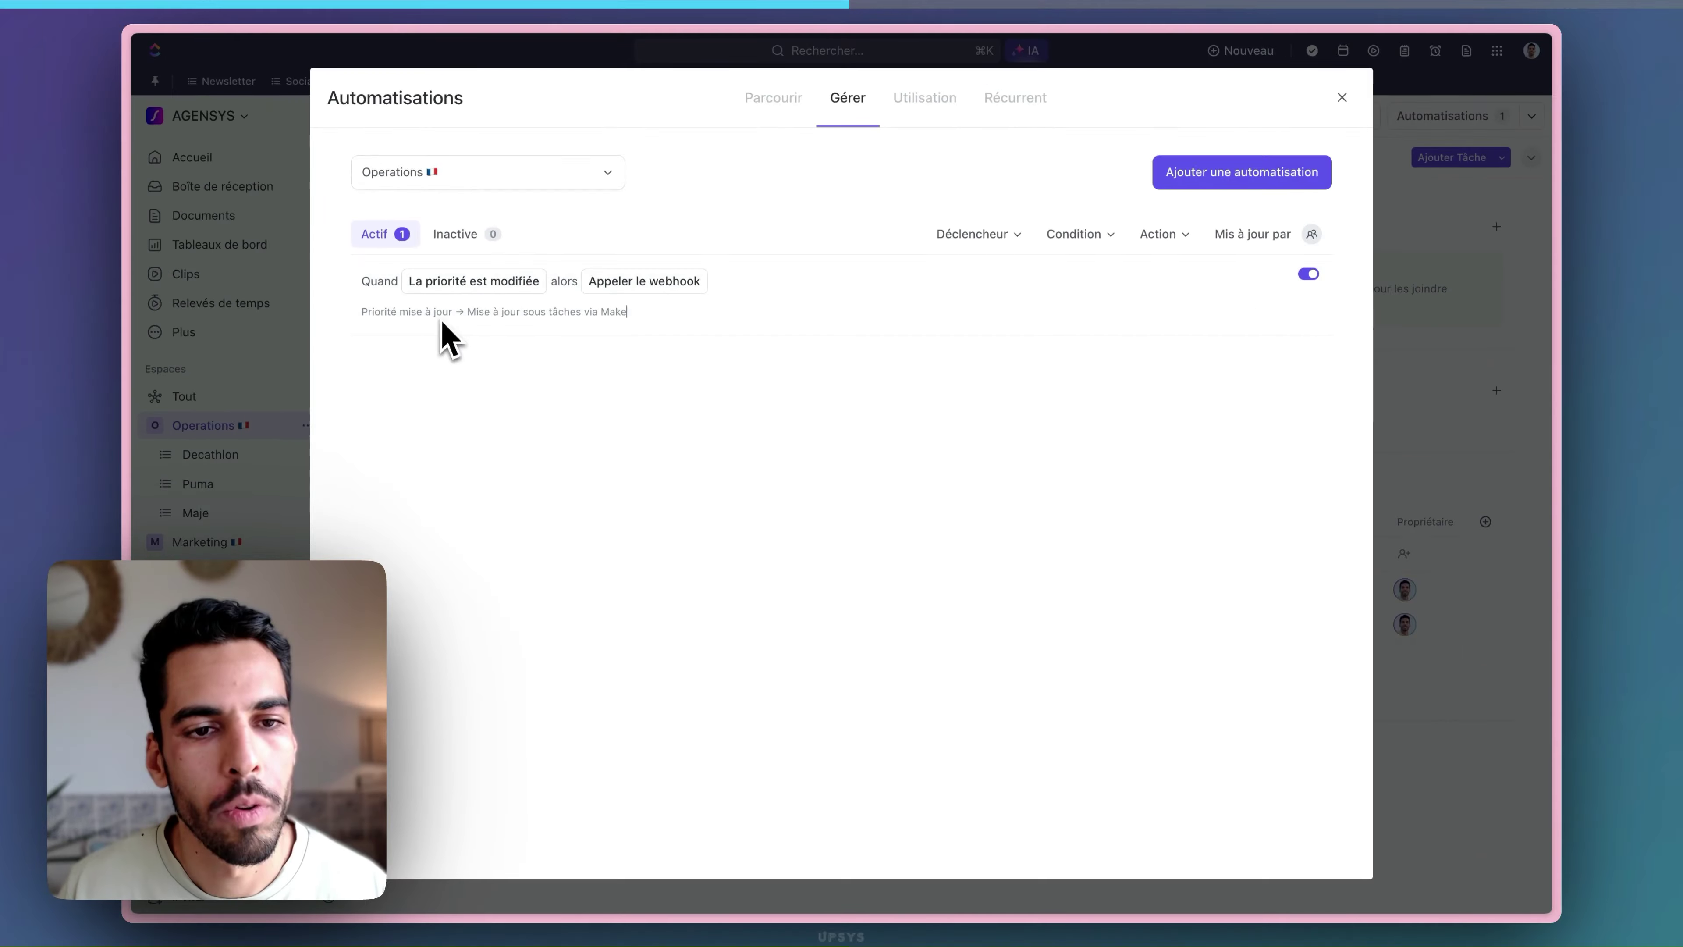
key(Return)
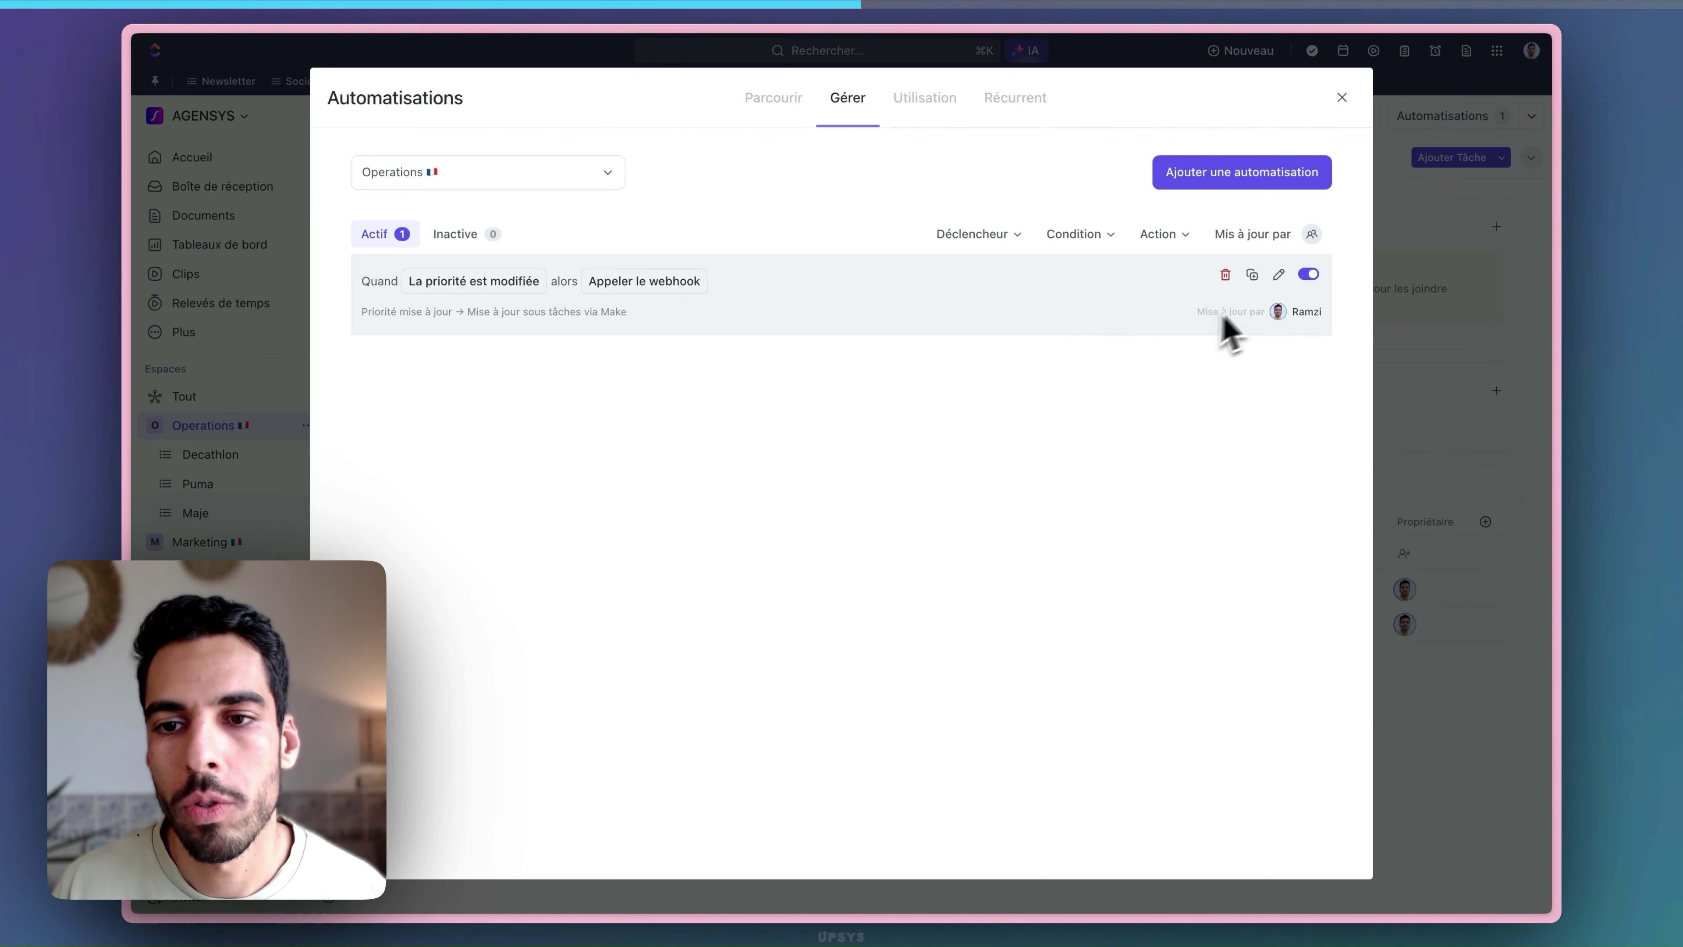
Duplicate the priority automation in the current location with the trigger "La date d'échéance est modifiée", replacing "Priorité" in the copy's description with "Date d'échance"
click(1252, 275)
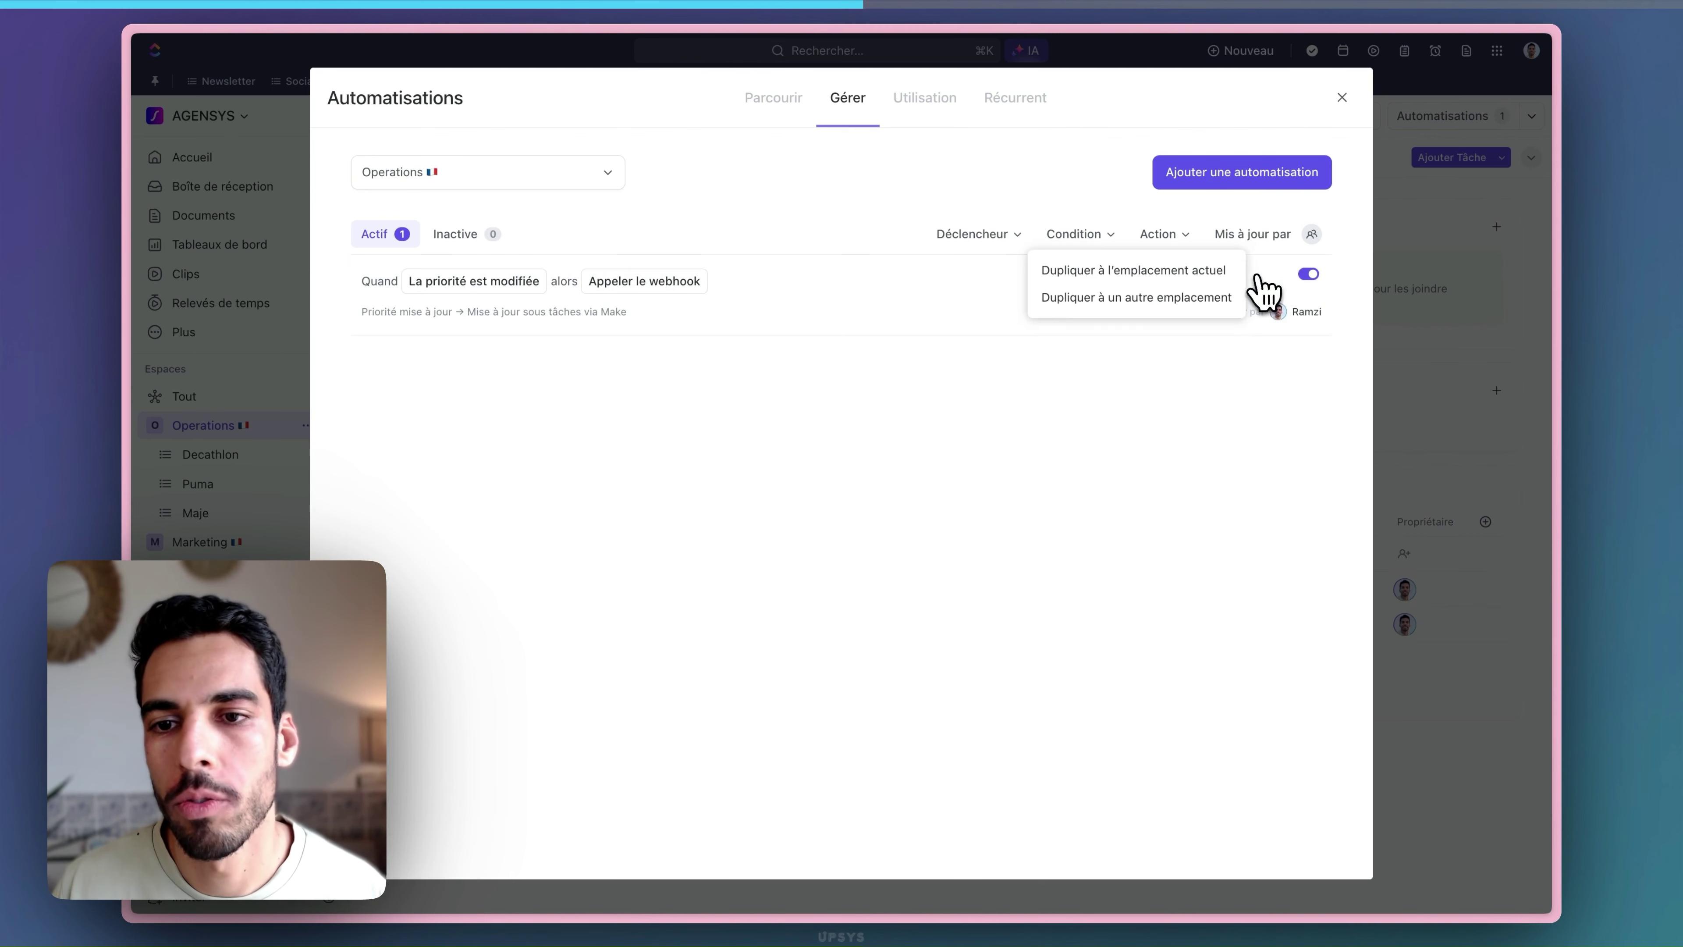
click(1178, 272)
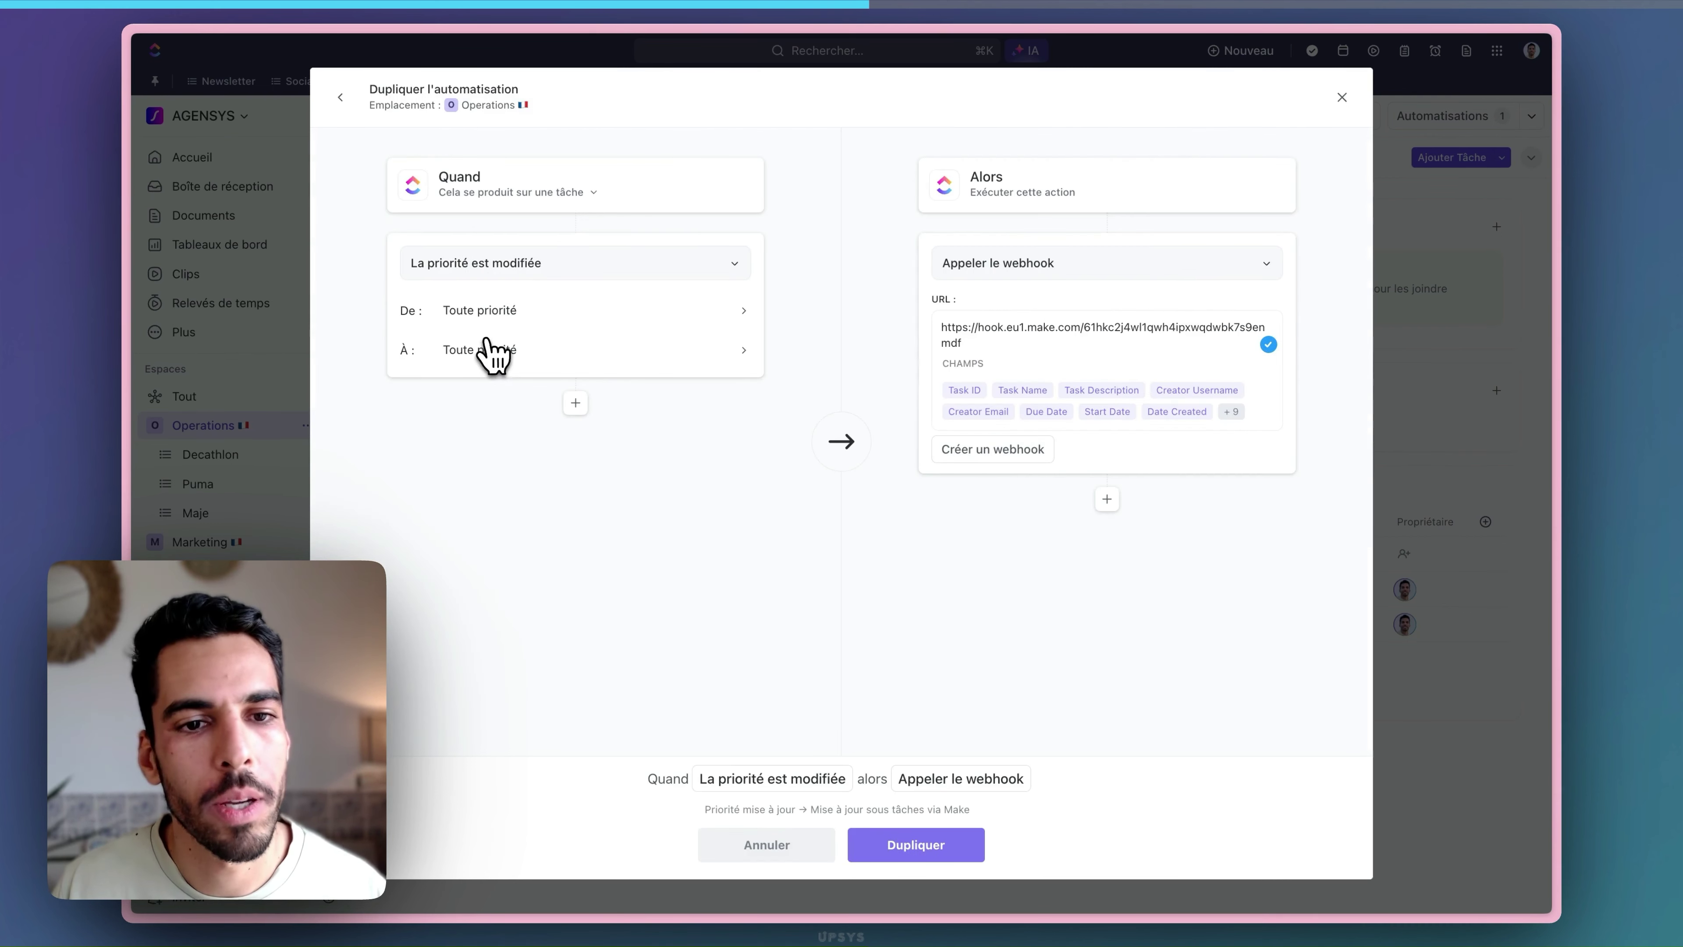
click(540, 267)
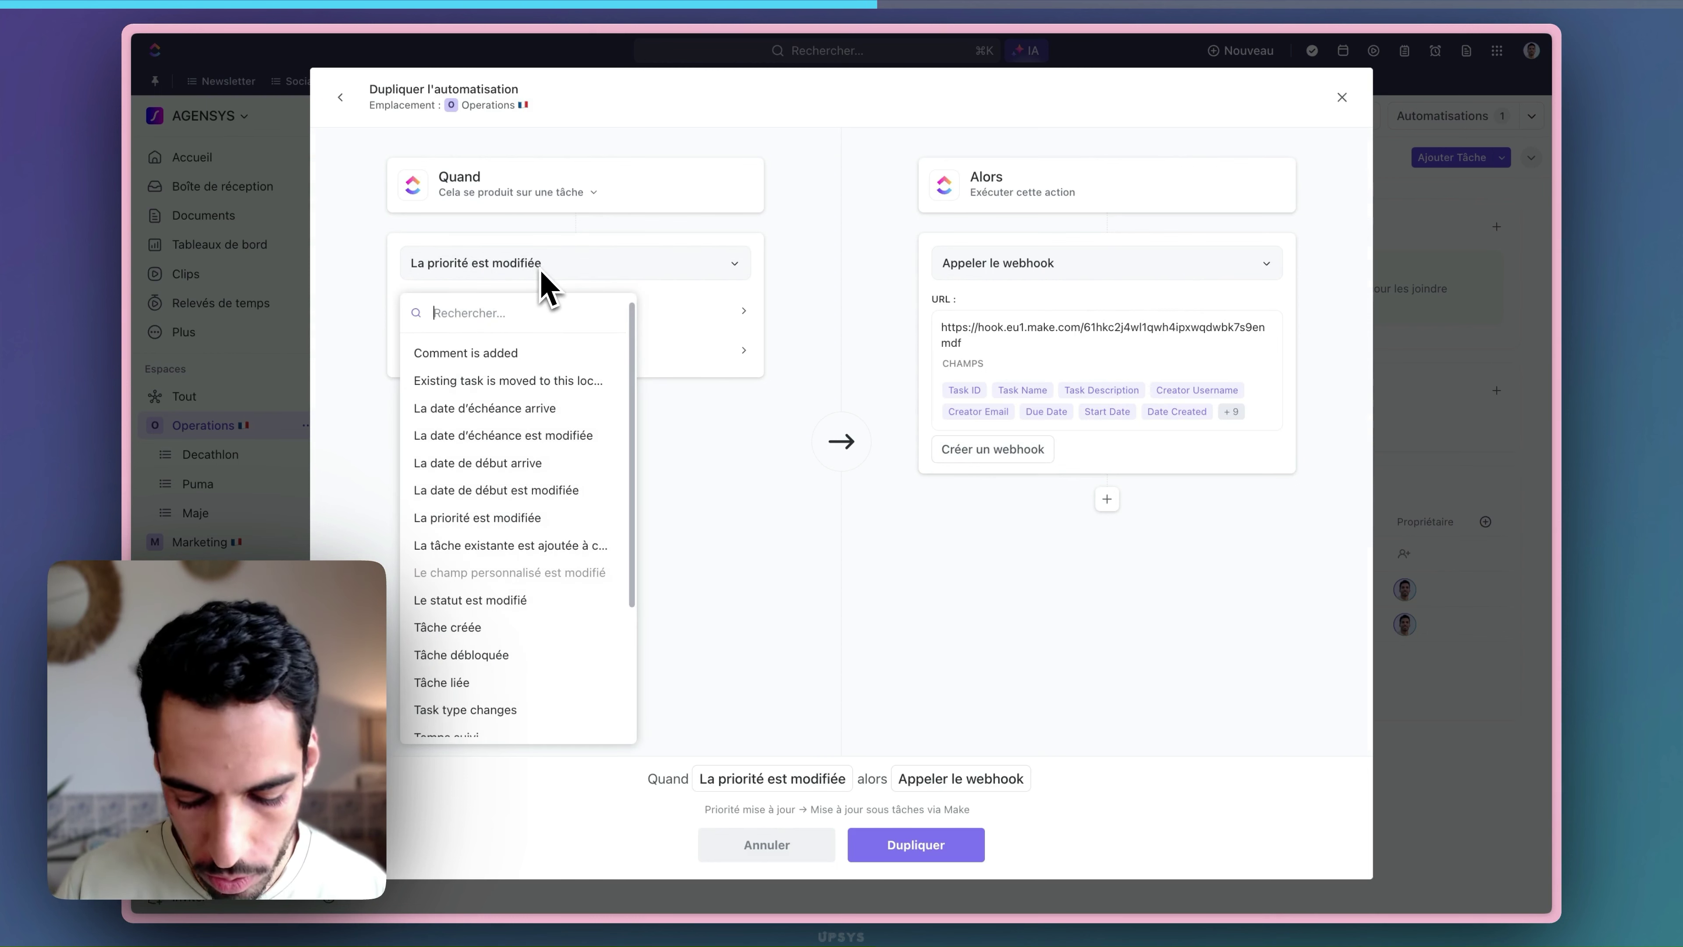
click(549, 380)
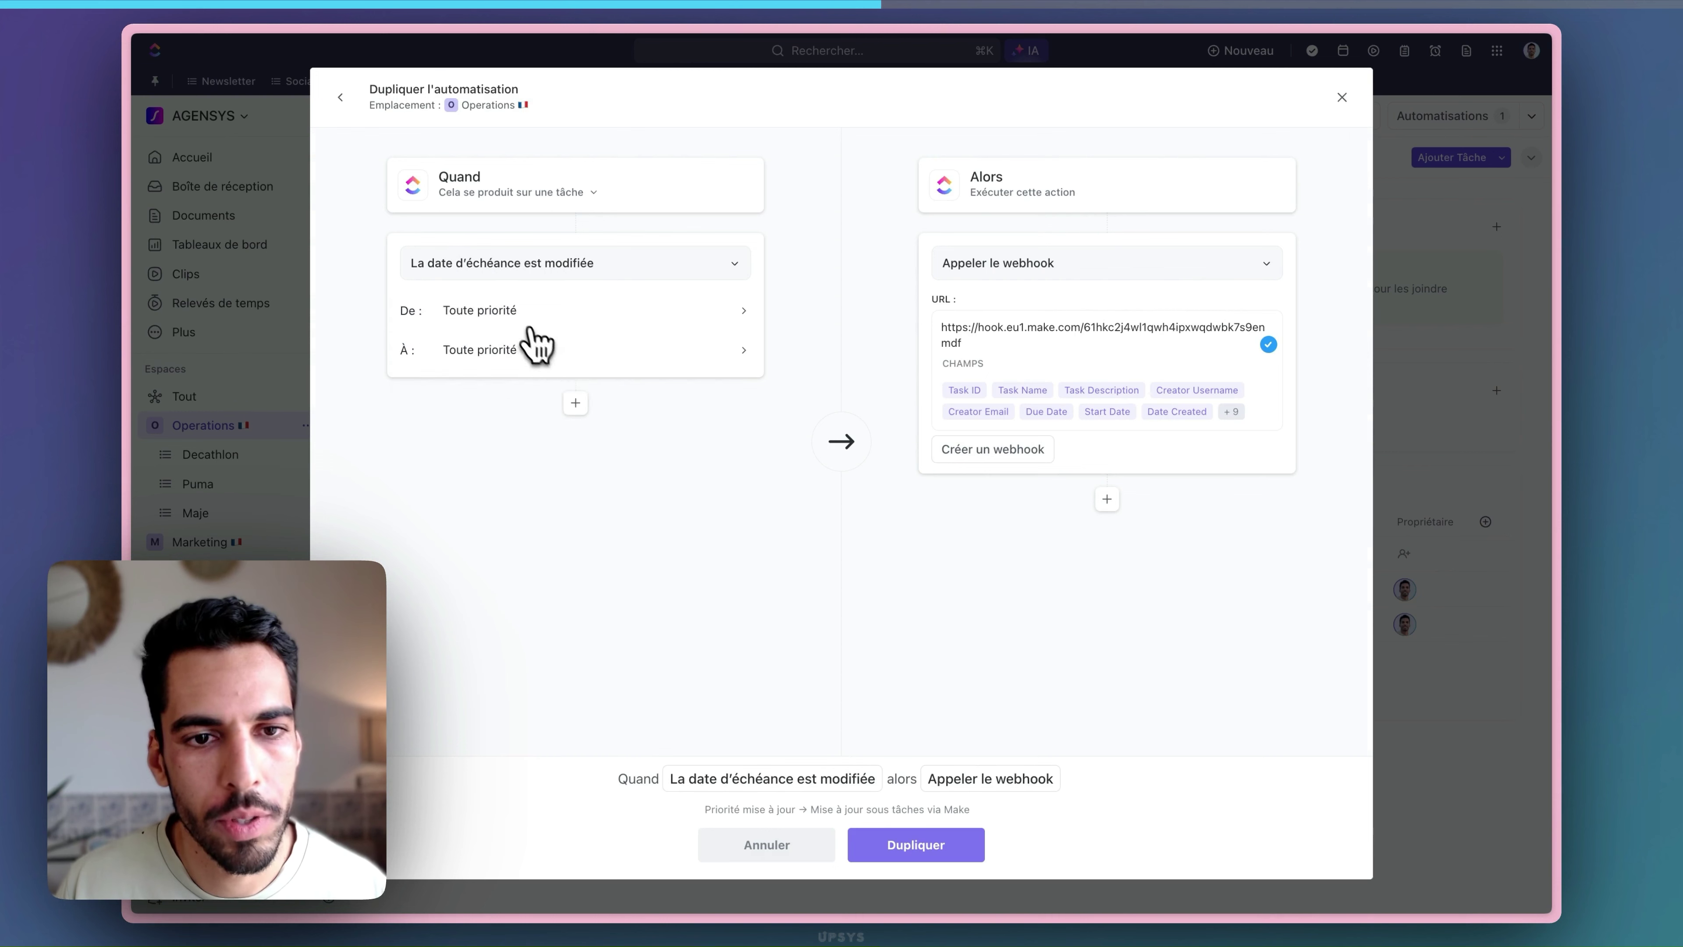
click(905, 849)
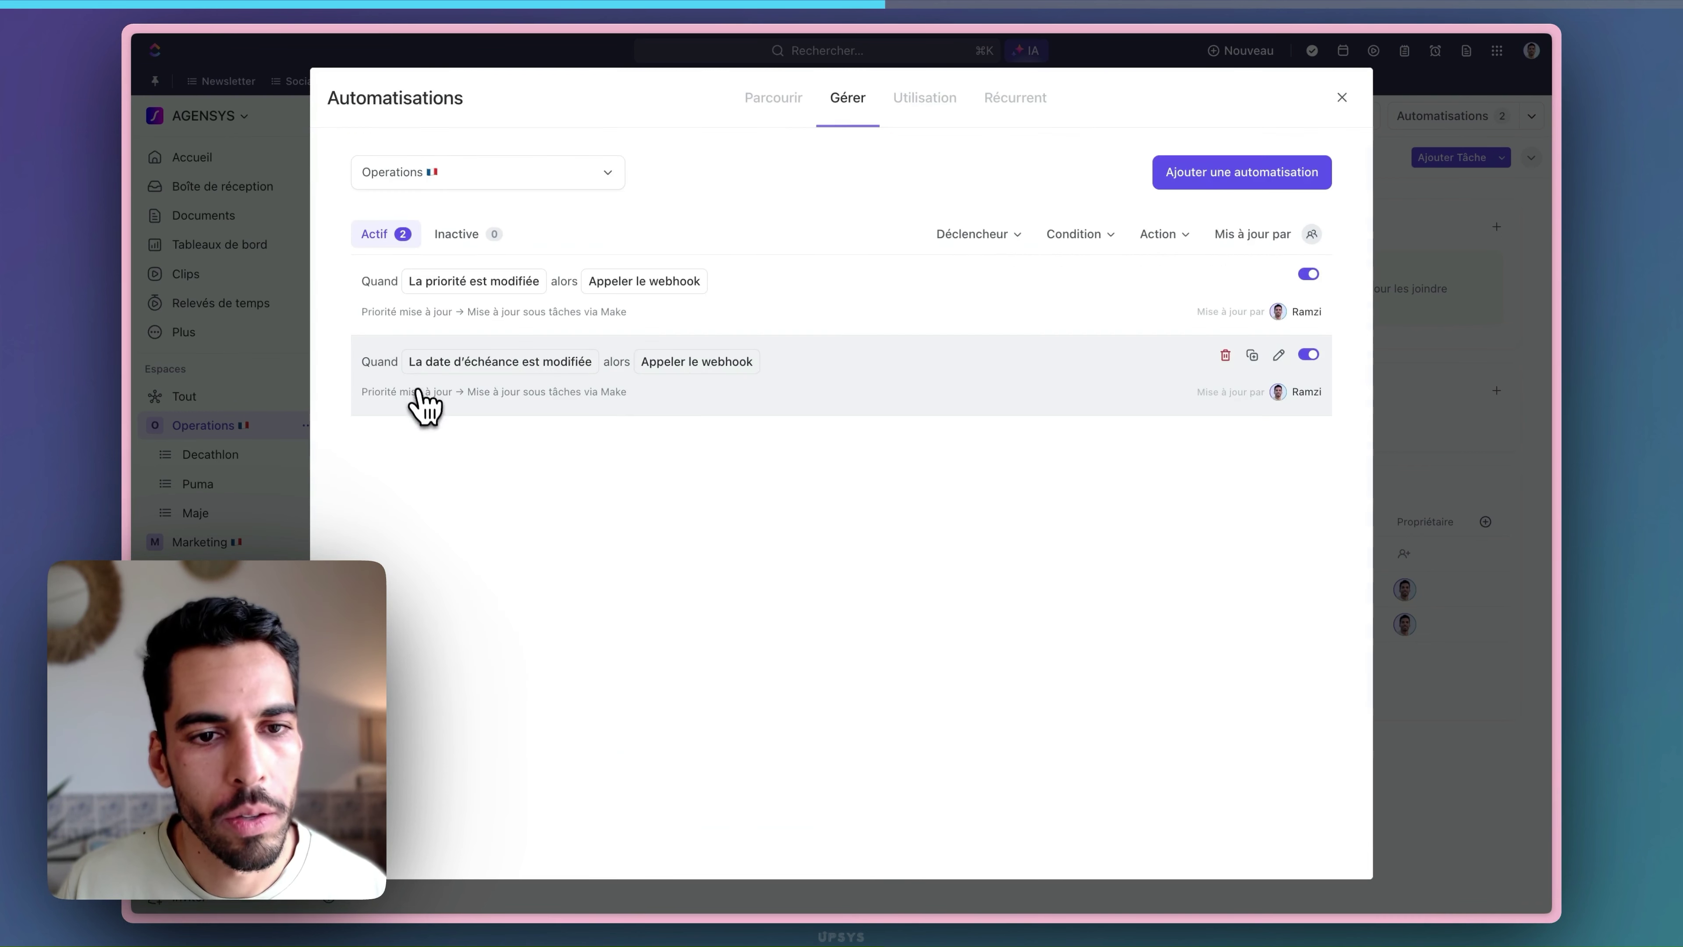
double_click(398, 398)
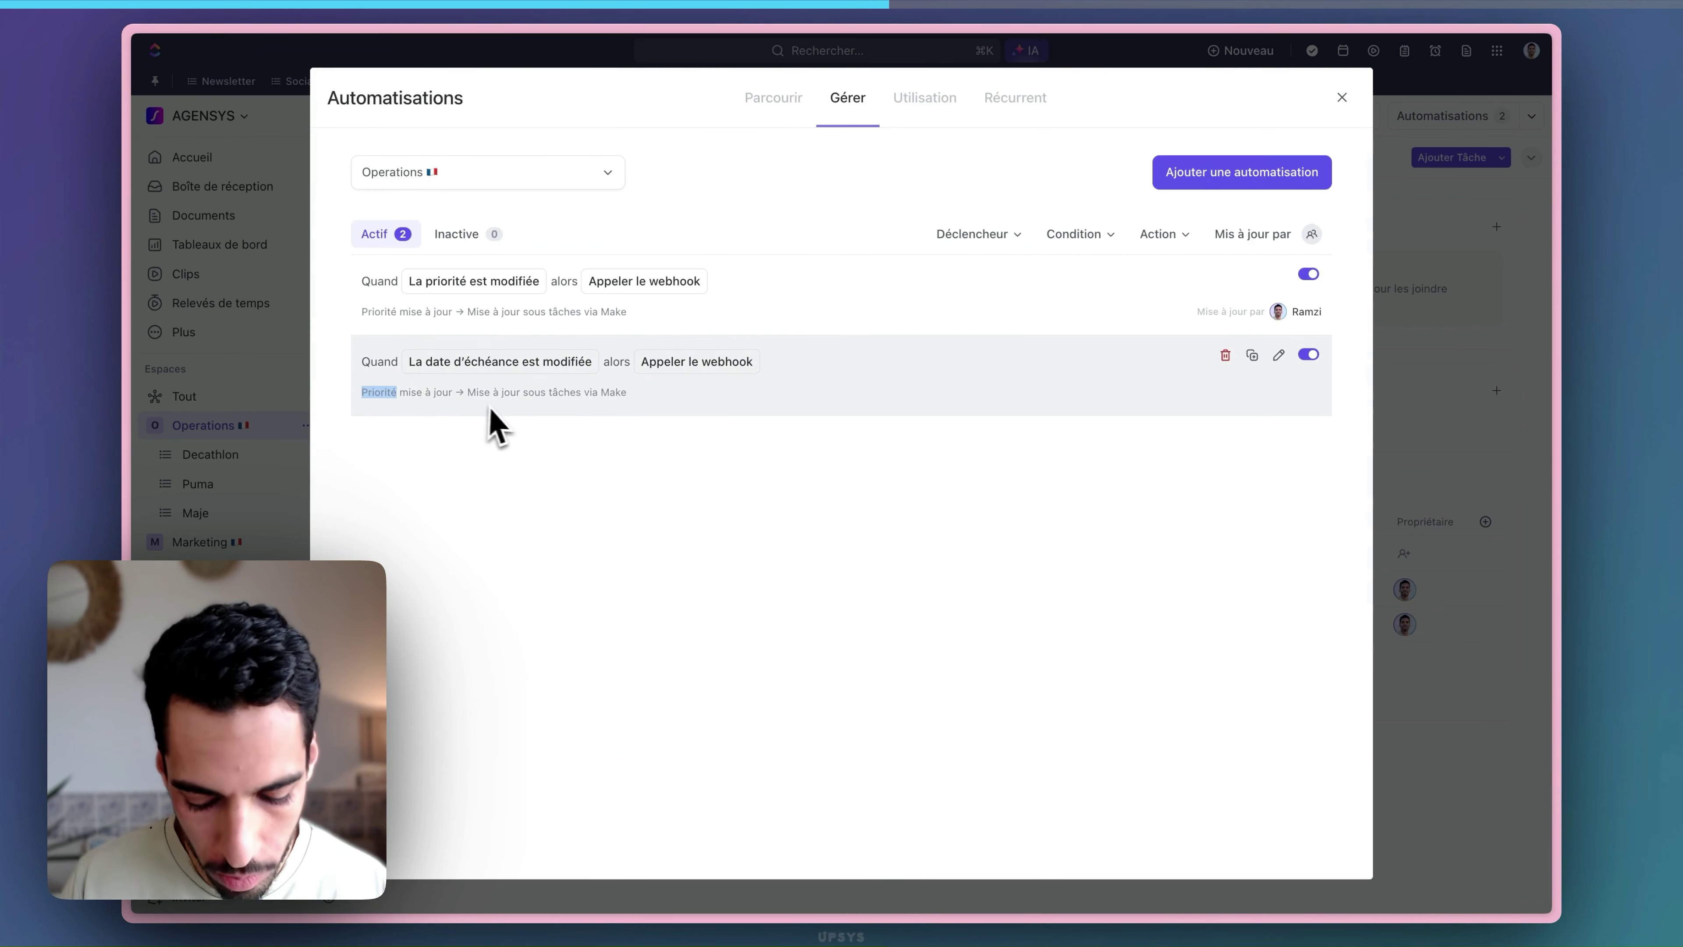
text(Date d'échance)
Duplicate the due-date automation in the current location with the trigger "La date de début est modifiée"
click(1252, 355)
click(1176, 351)
click(545, 265)
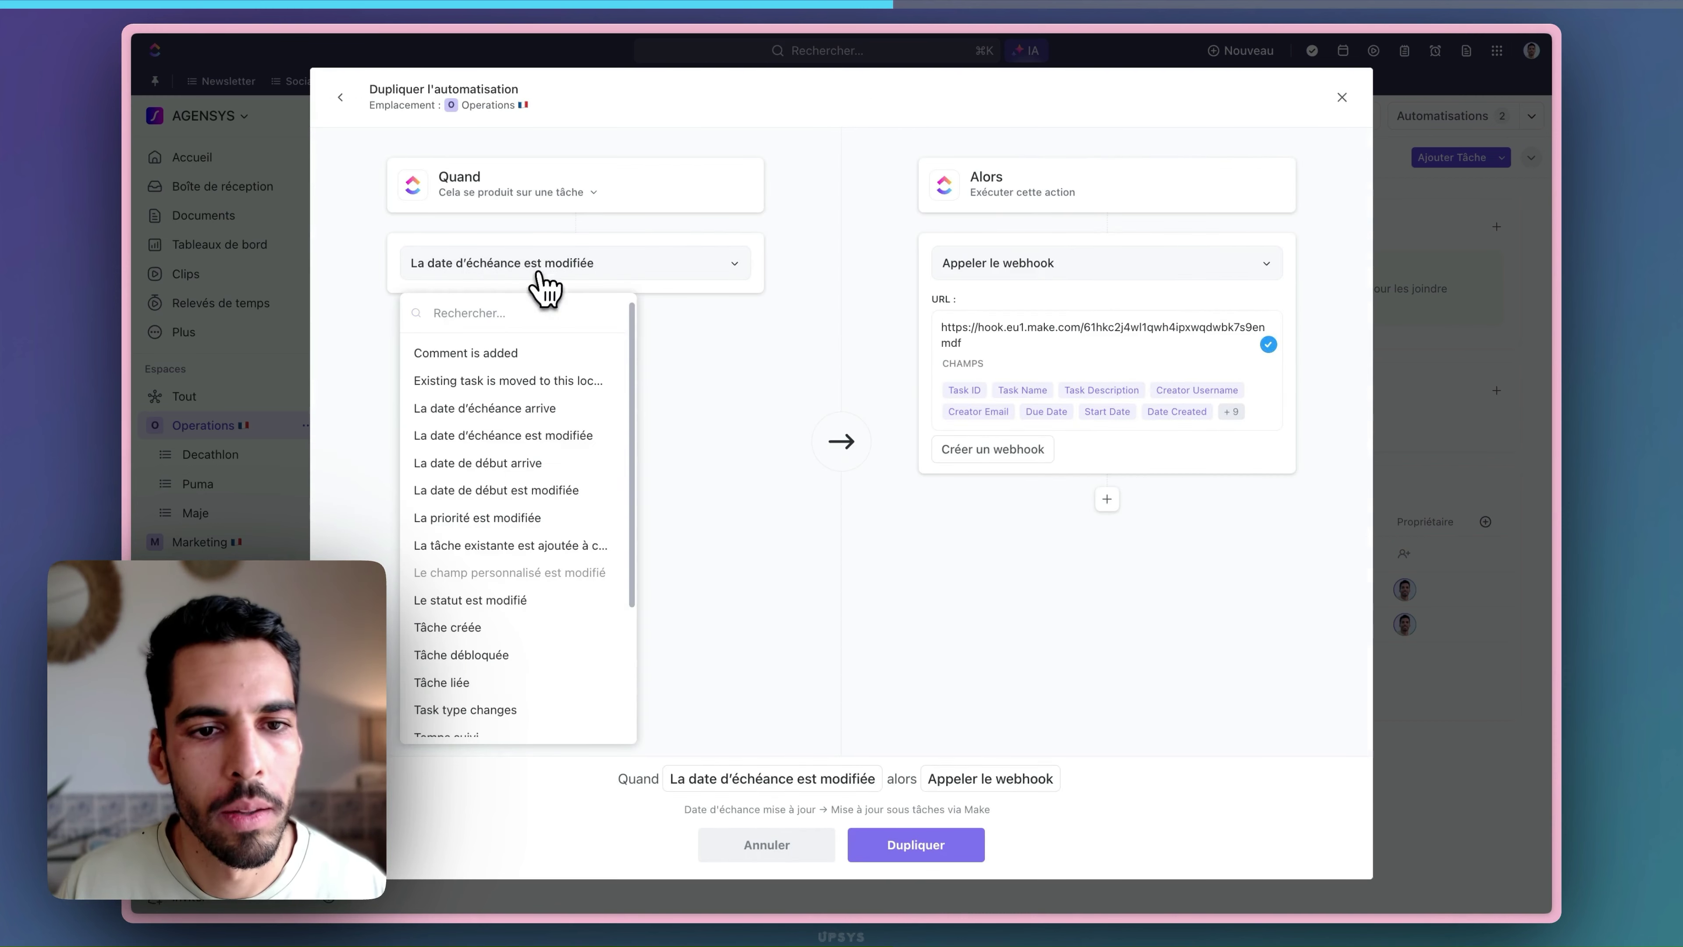
click(517, 497)
click(924, 846)
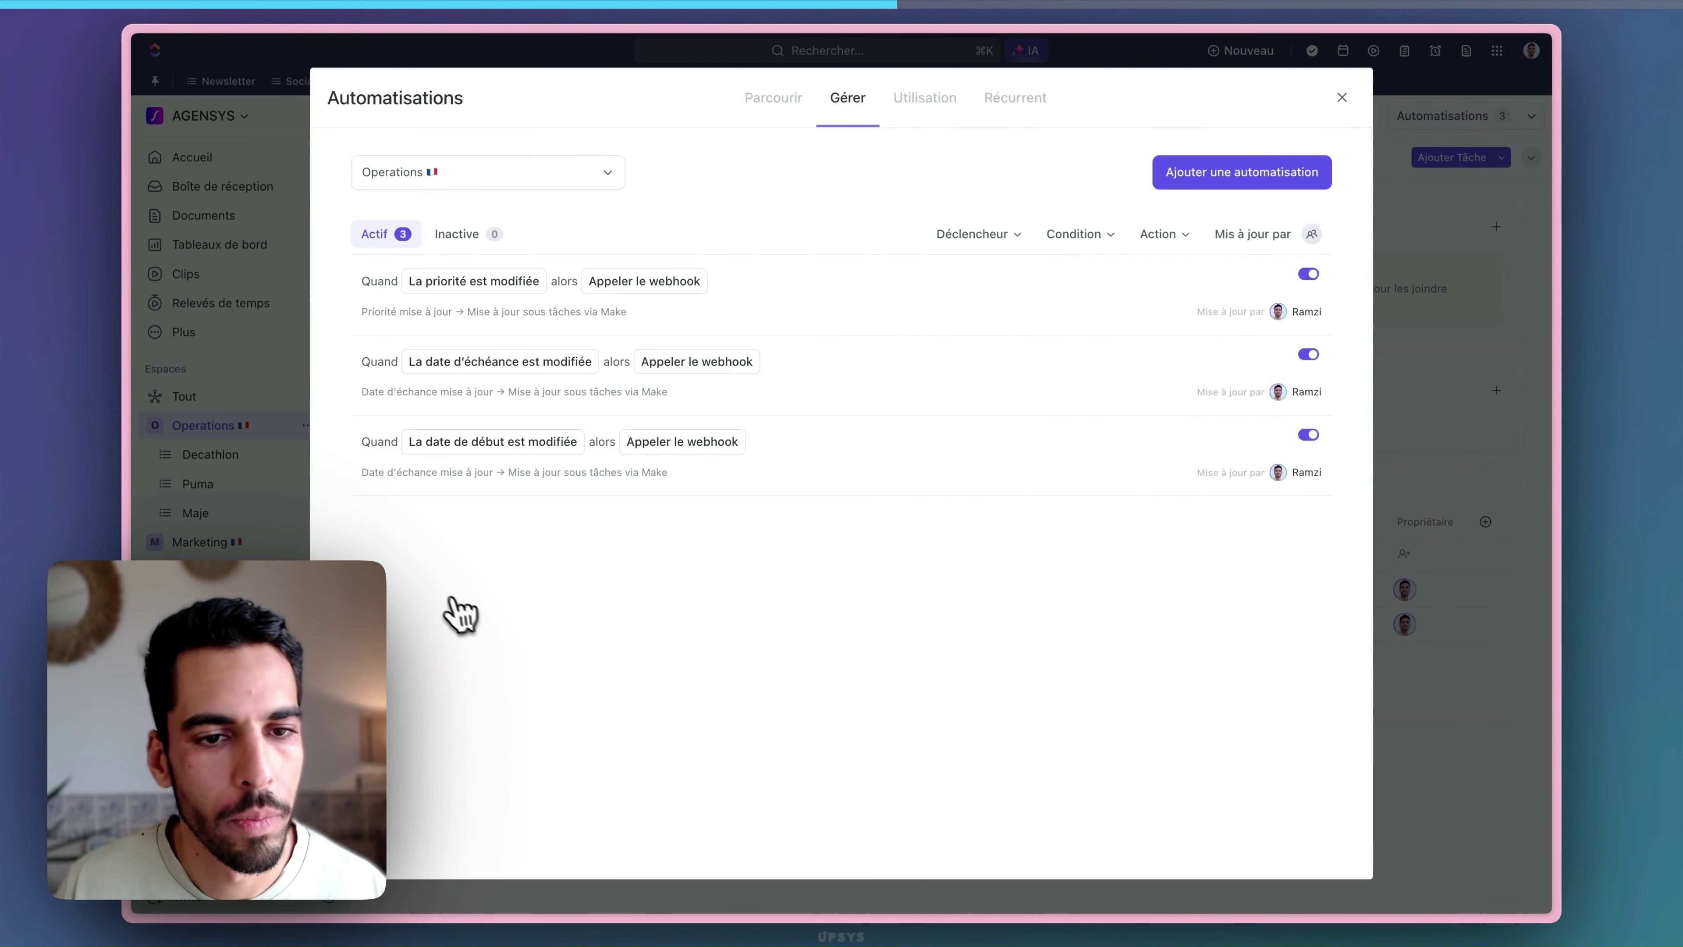
Duplicate the start-date automation with a Platforms custom field change trigger, and describe the copy as "Champ personnalisé mis à jour → Mise à jour sous tâches via Make"
click(1252, 436)
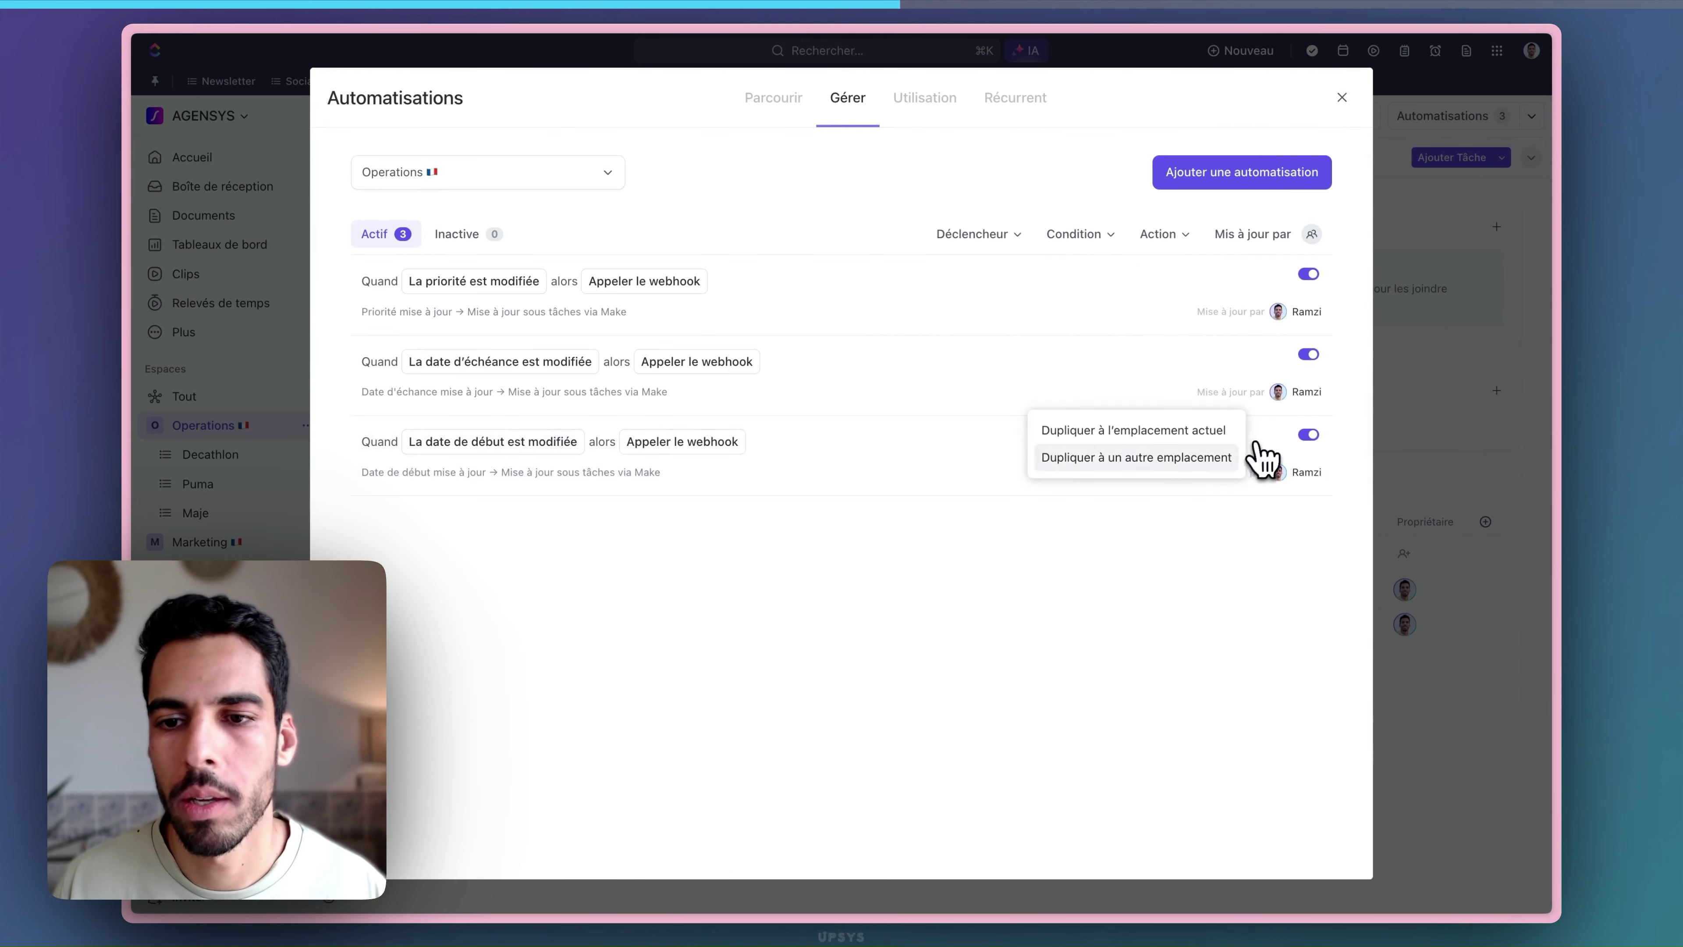
click(1080, 454)
click(571, 272)
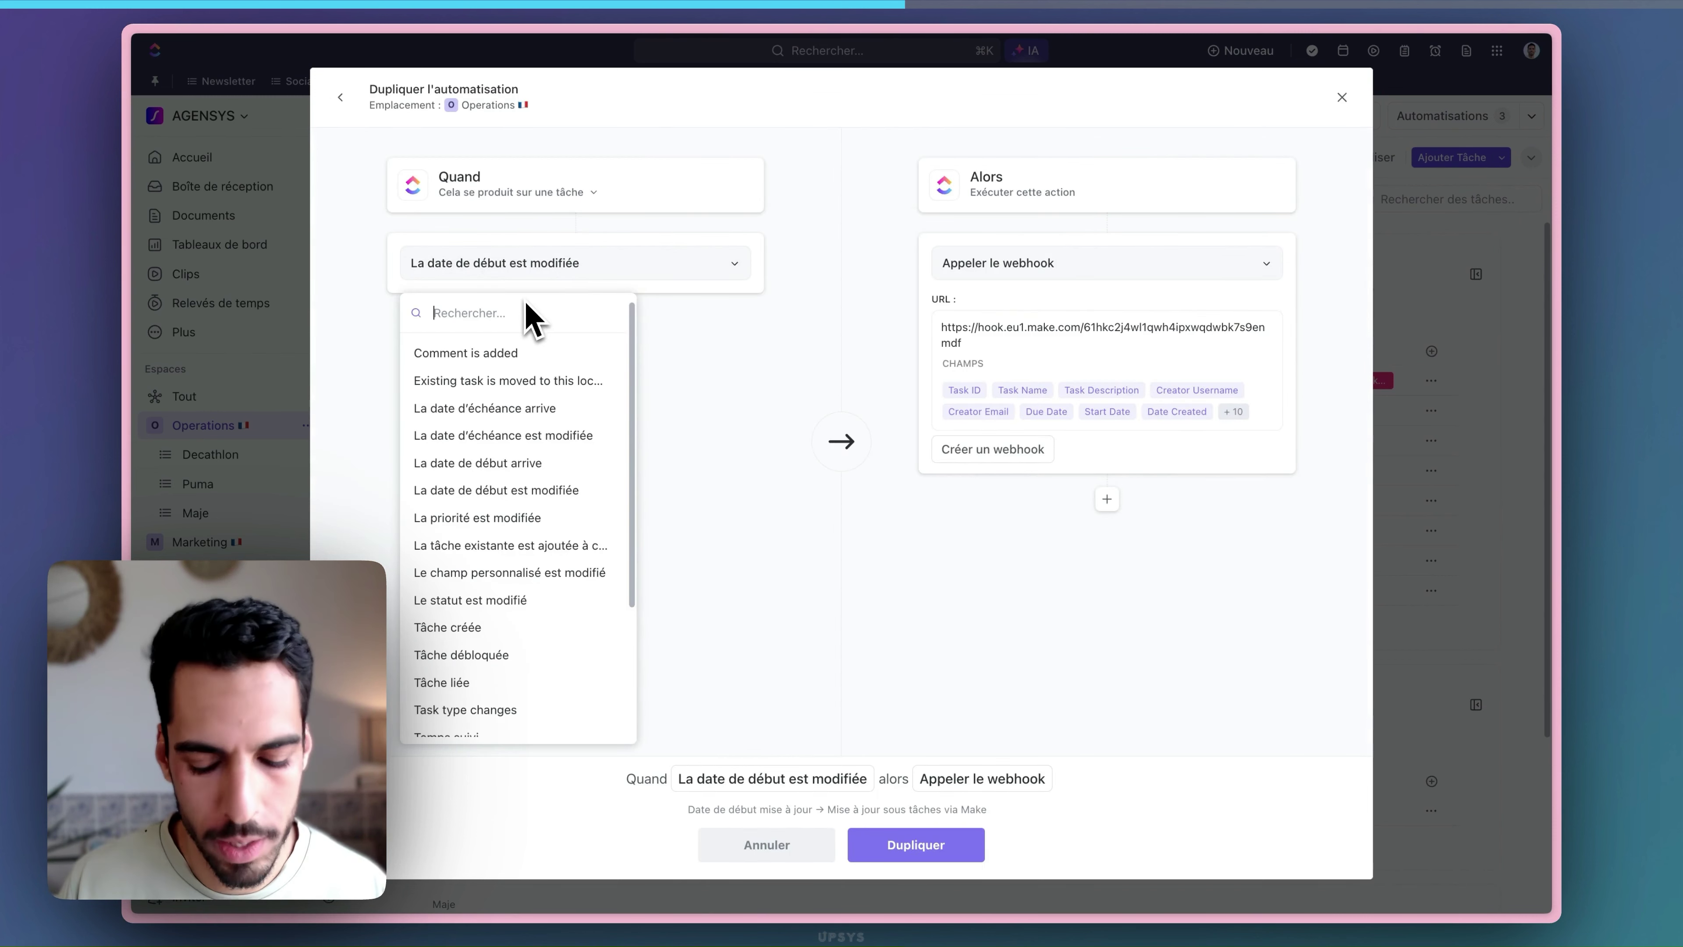
text(champ)
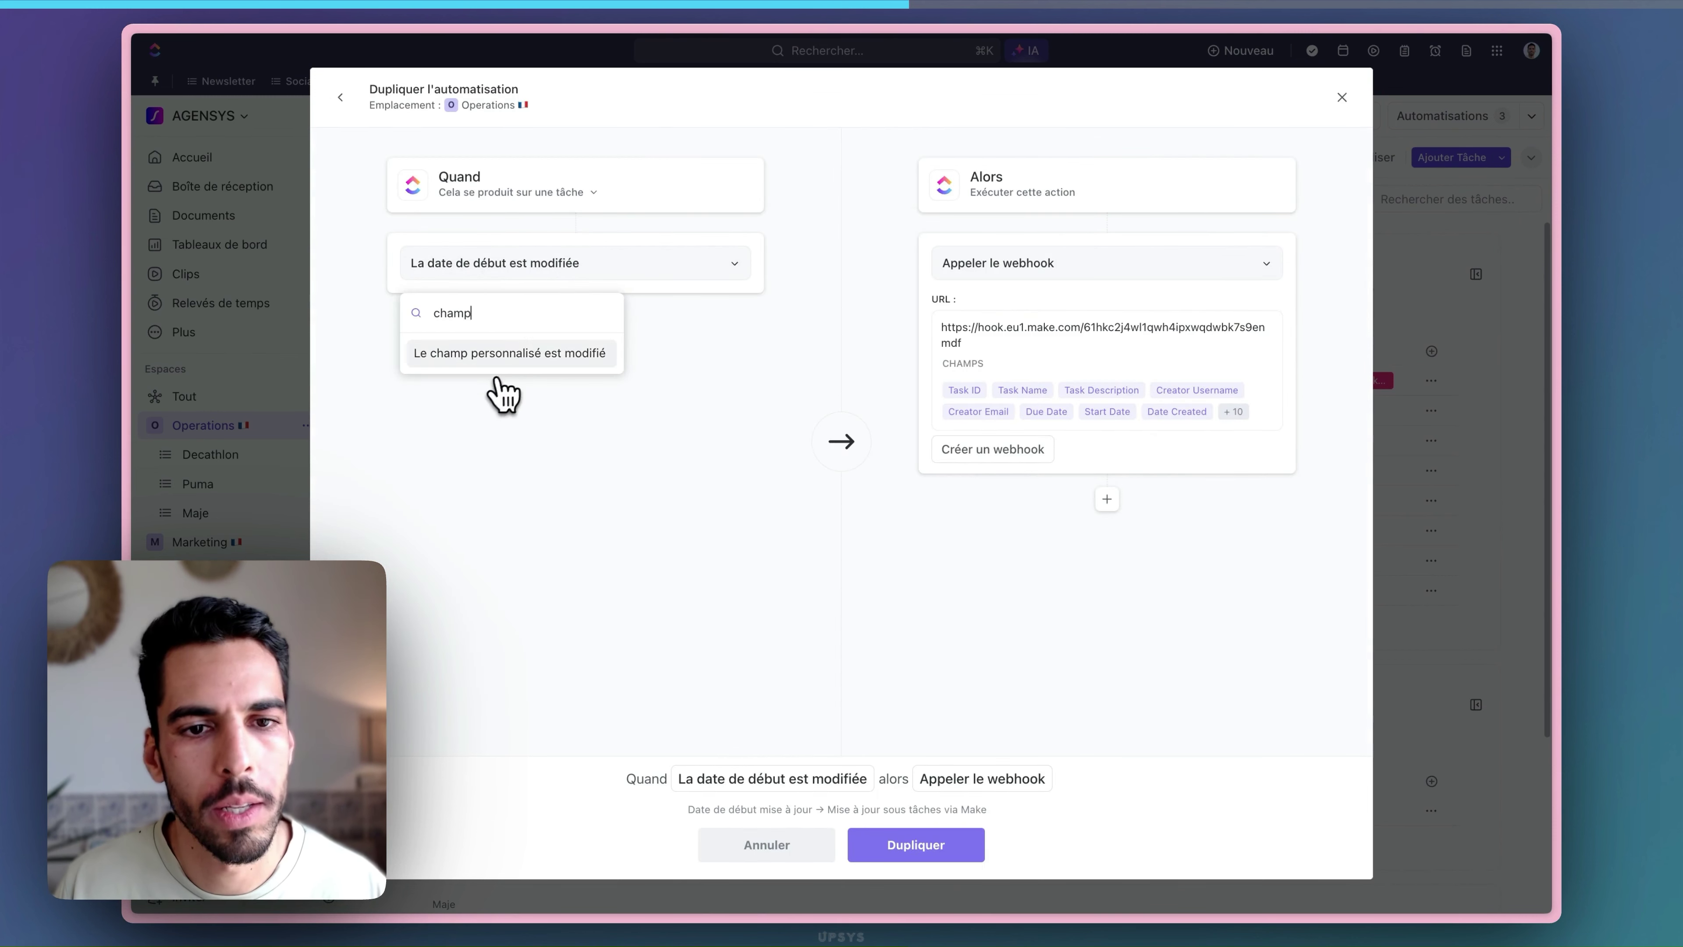
click(496, 371)
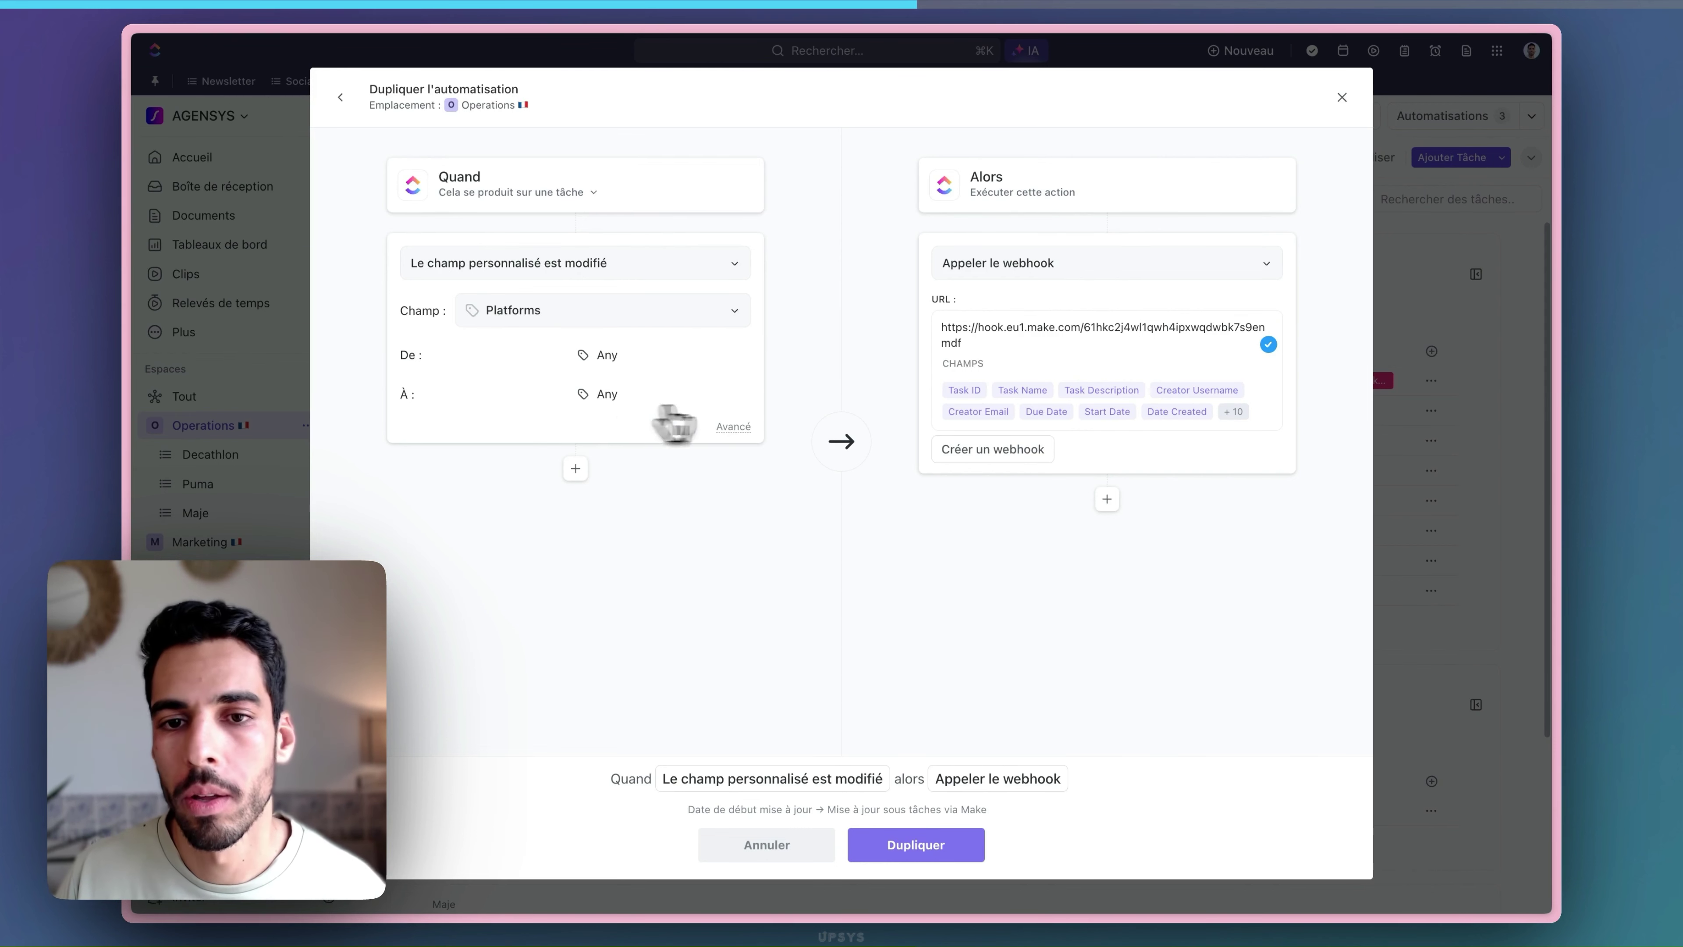
click(938, 845)
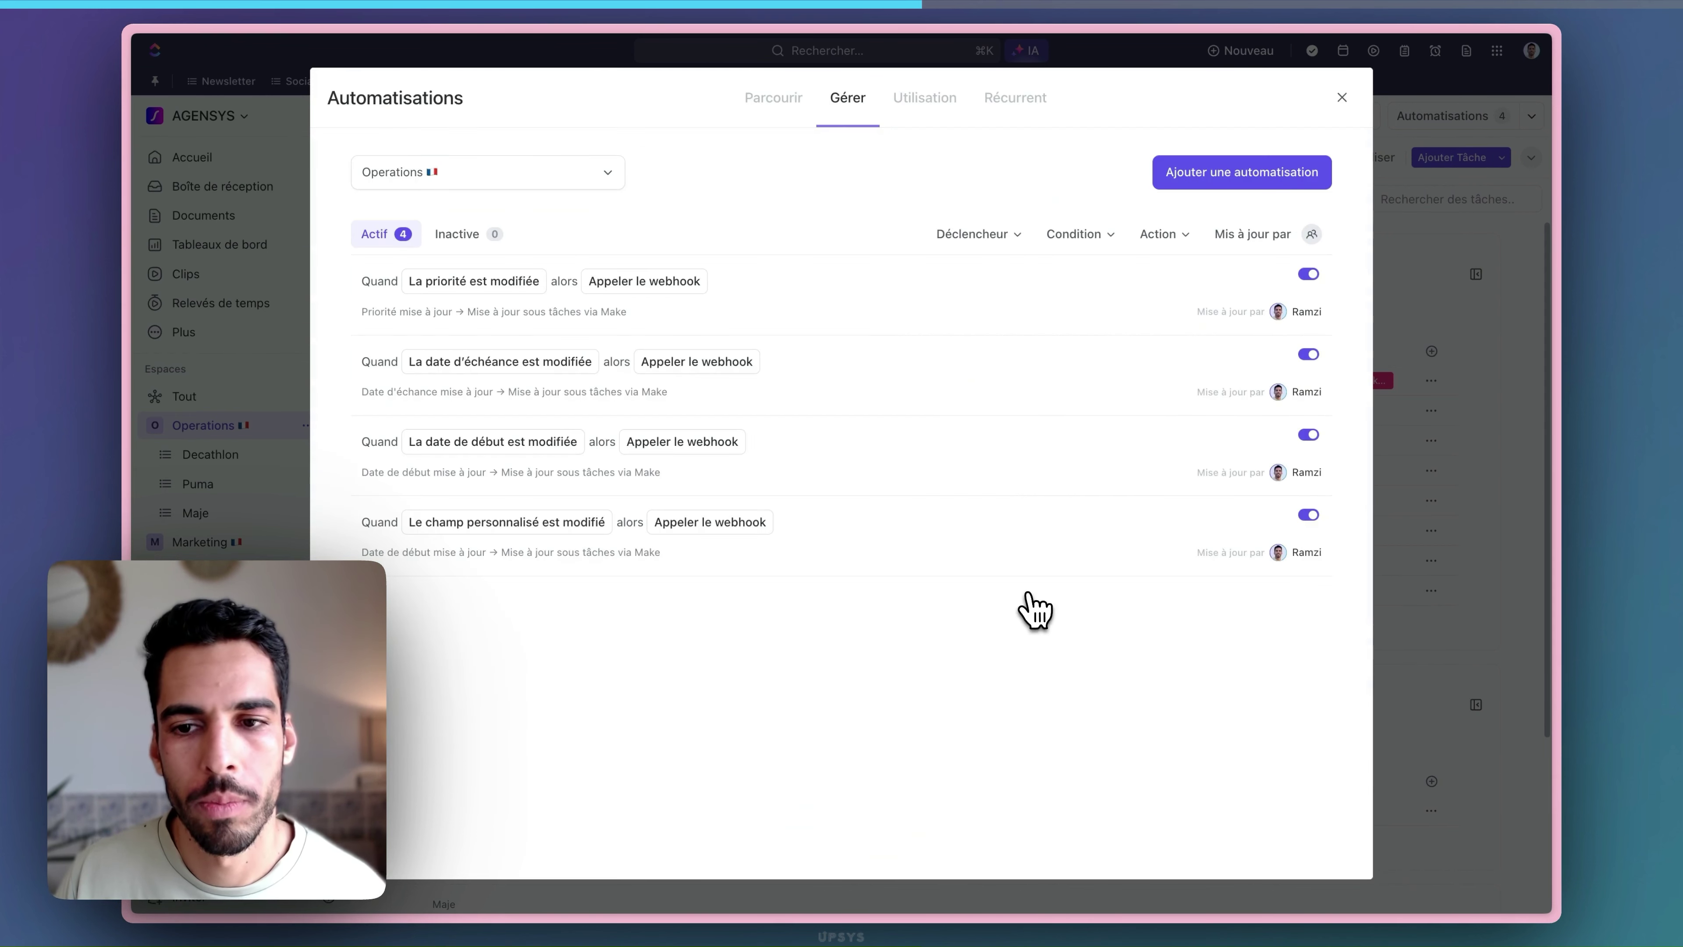
click(472, 555)
drag(494, 553, 424, 553)
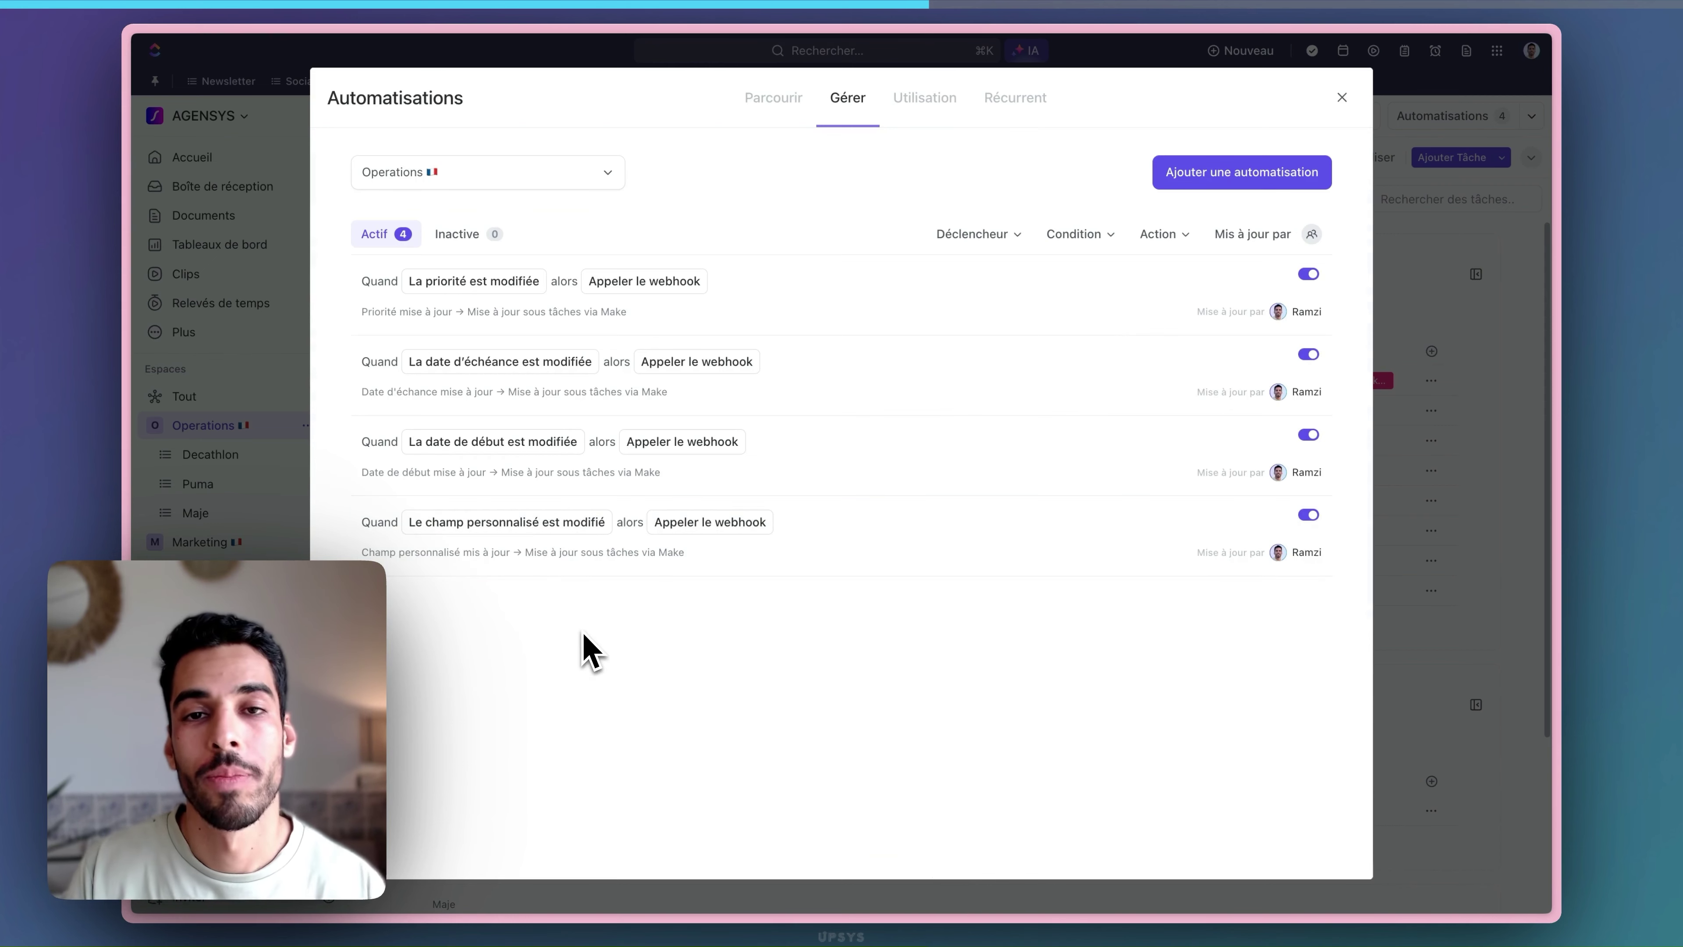
Review the priority automation's webhook call, and switch to Make to check the custom webhook trigger's settings
click(1280, 278)
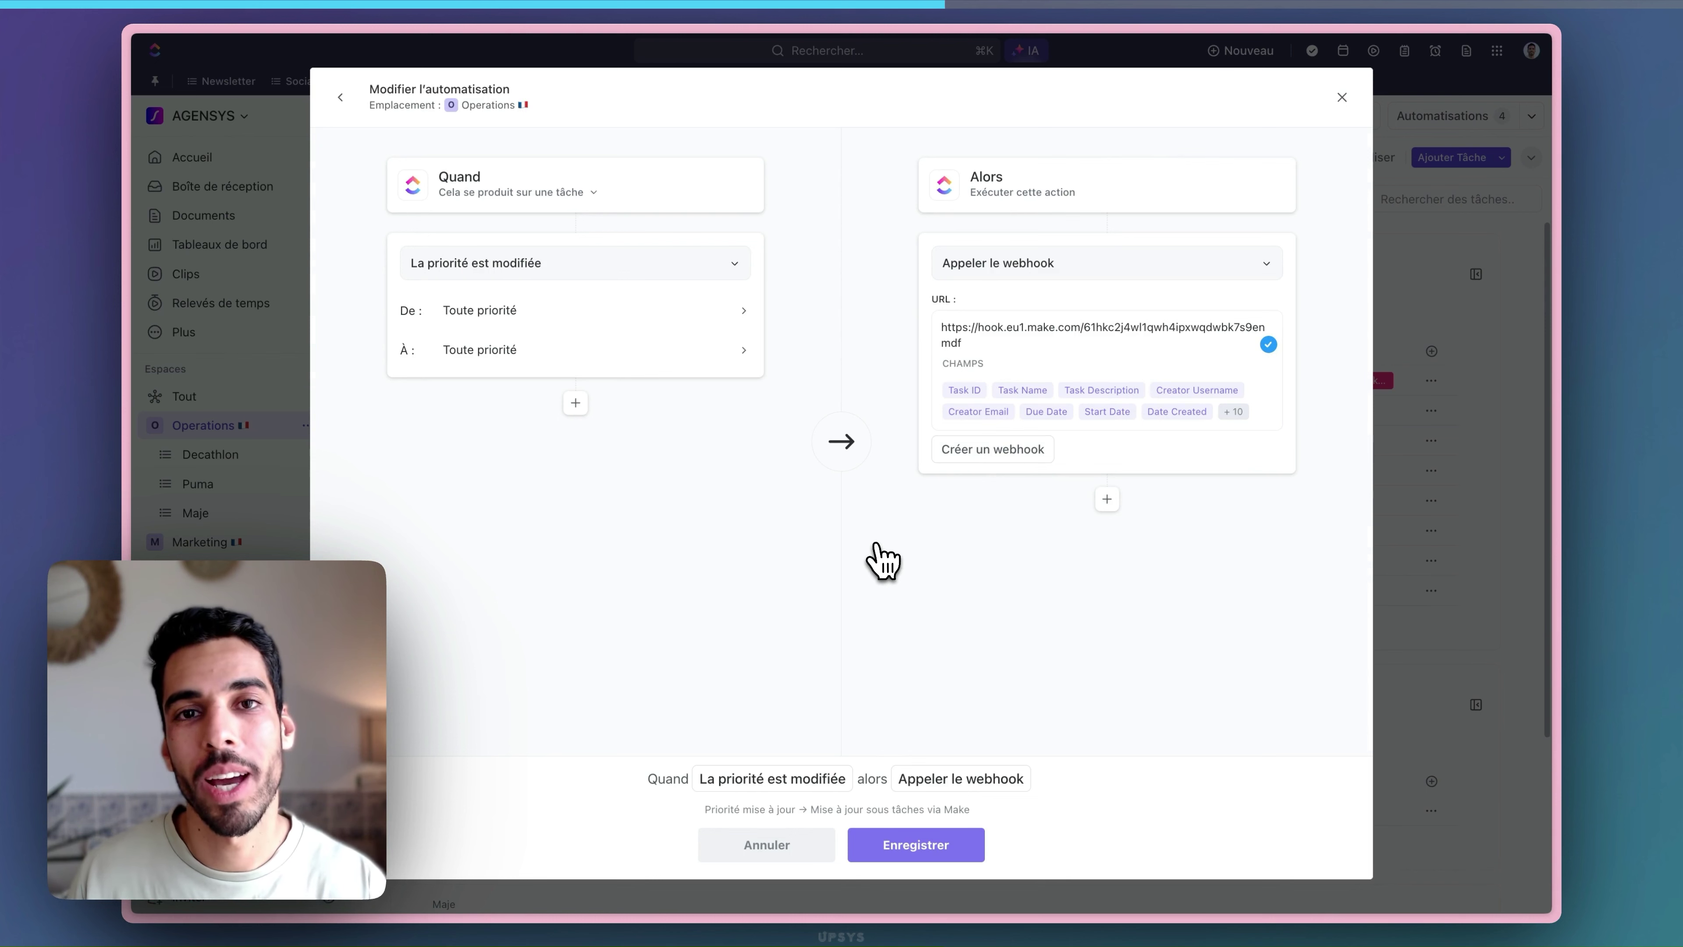
click(961, 855)
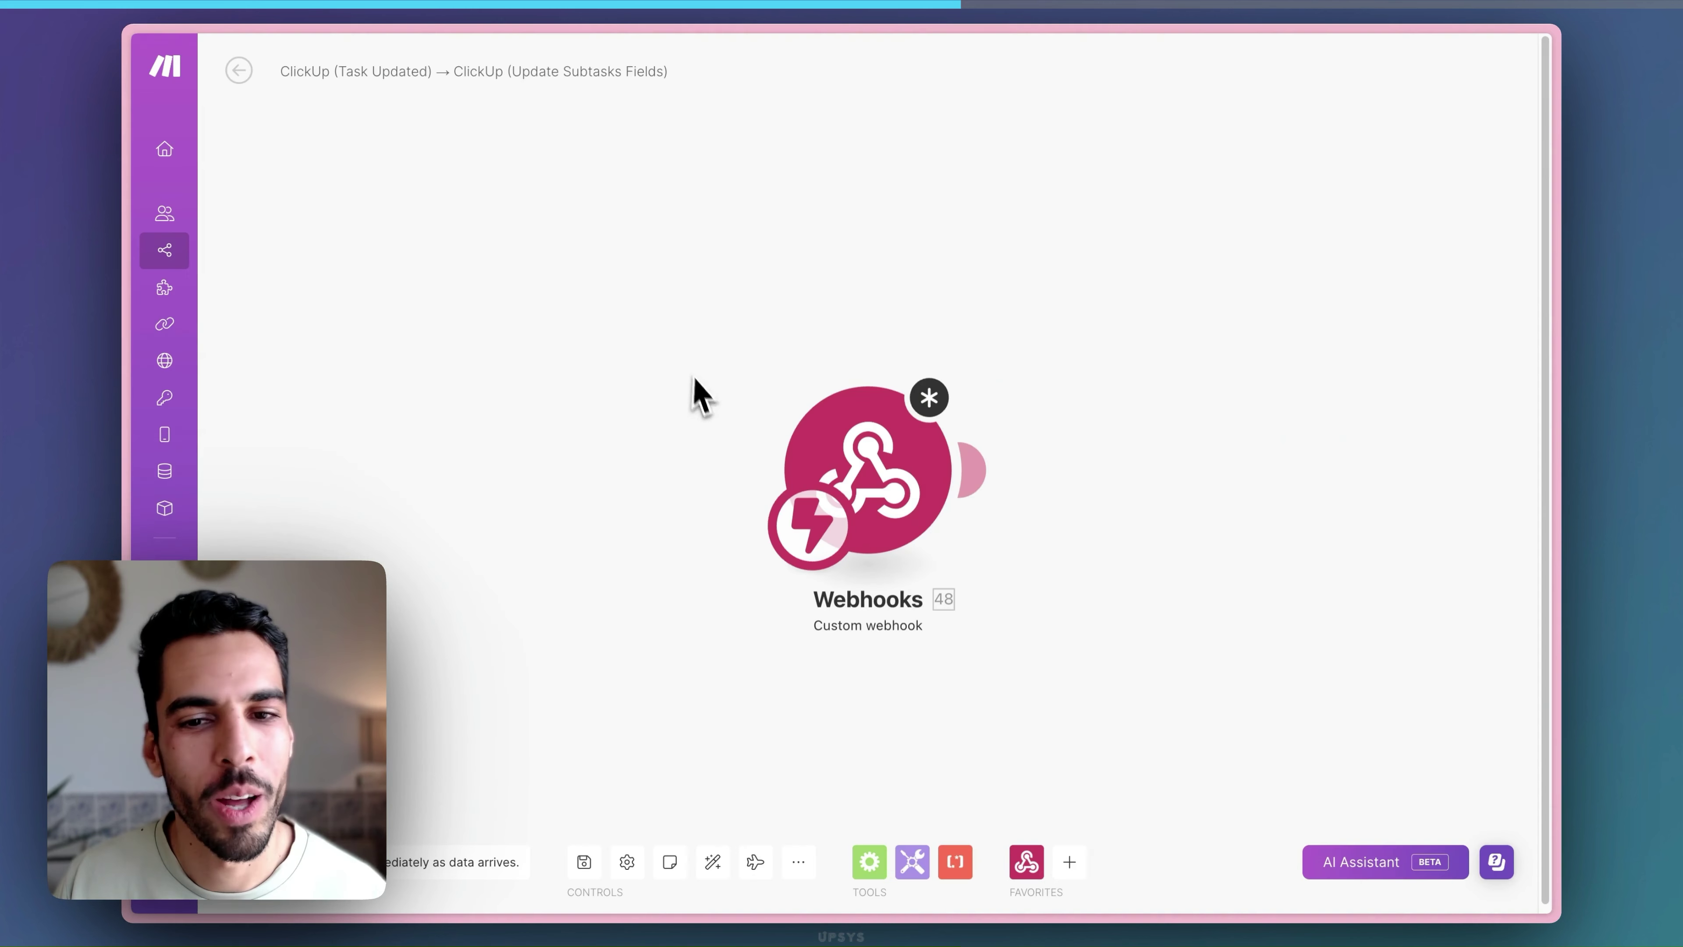
click(842, 467)
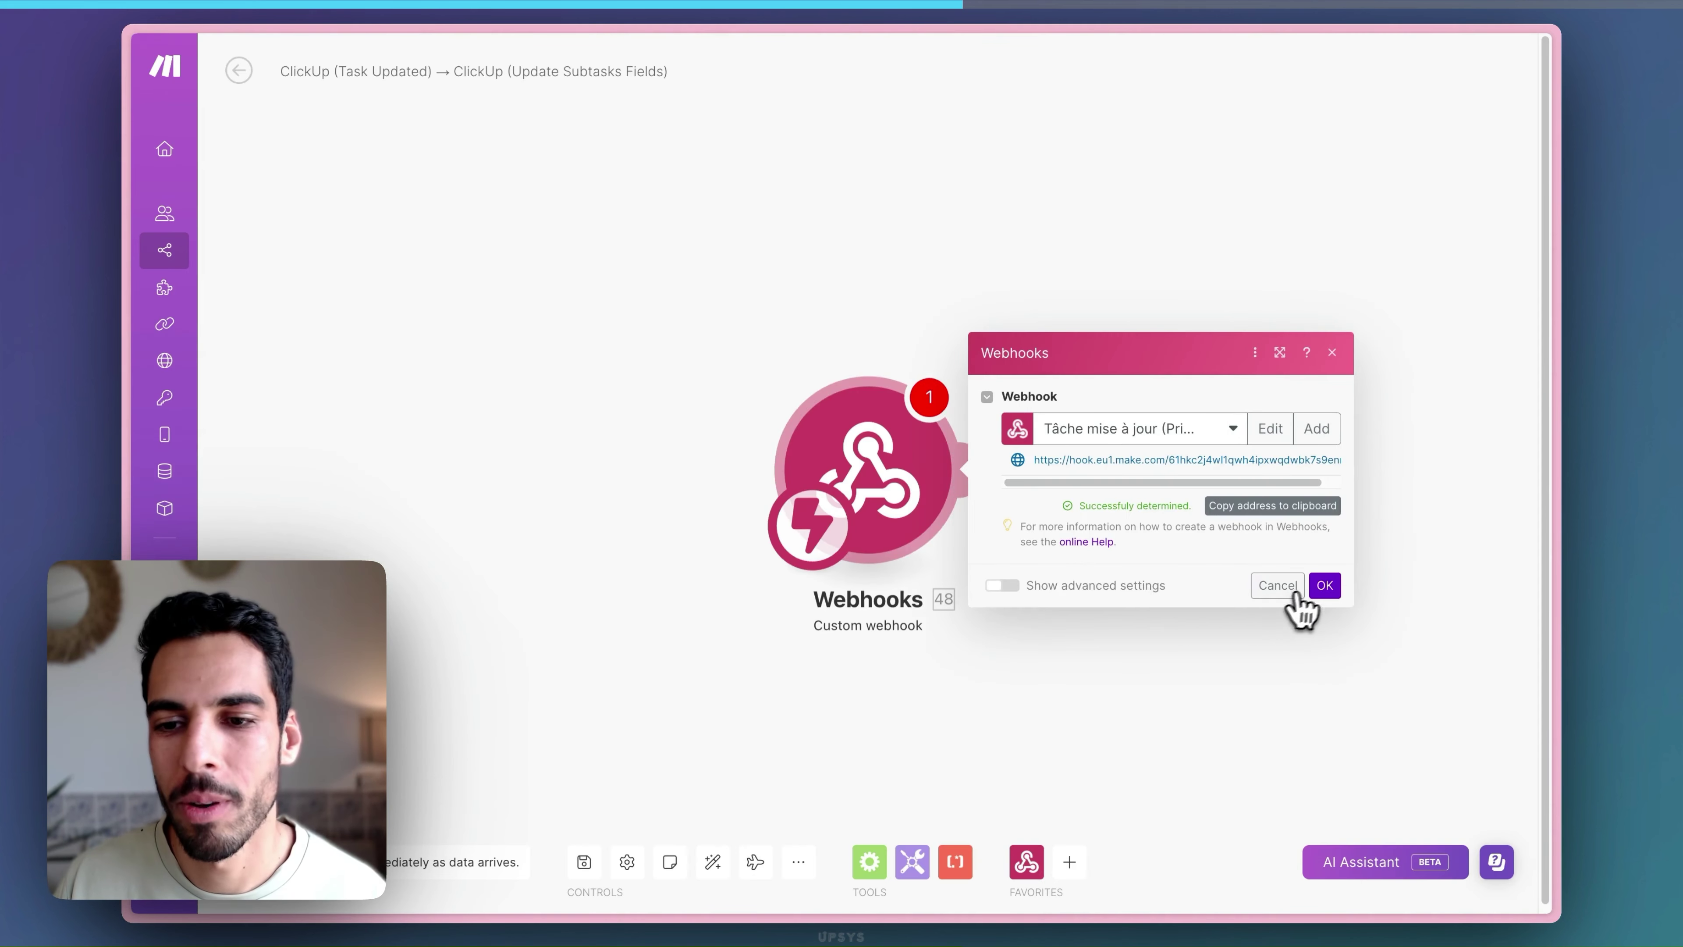
click(1324, 587)
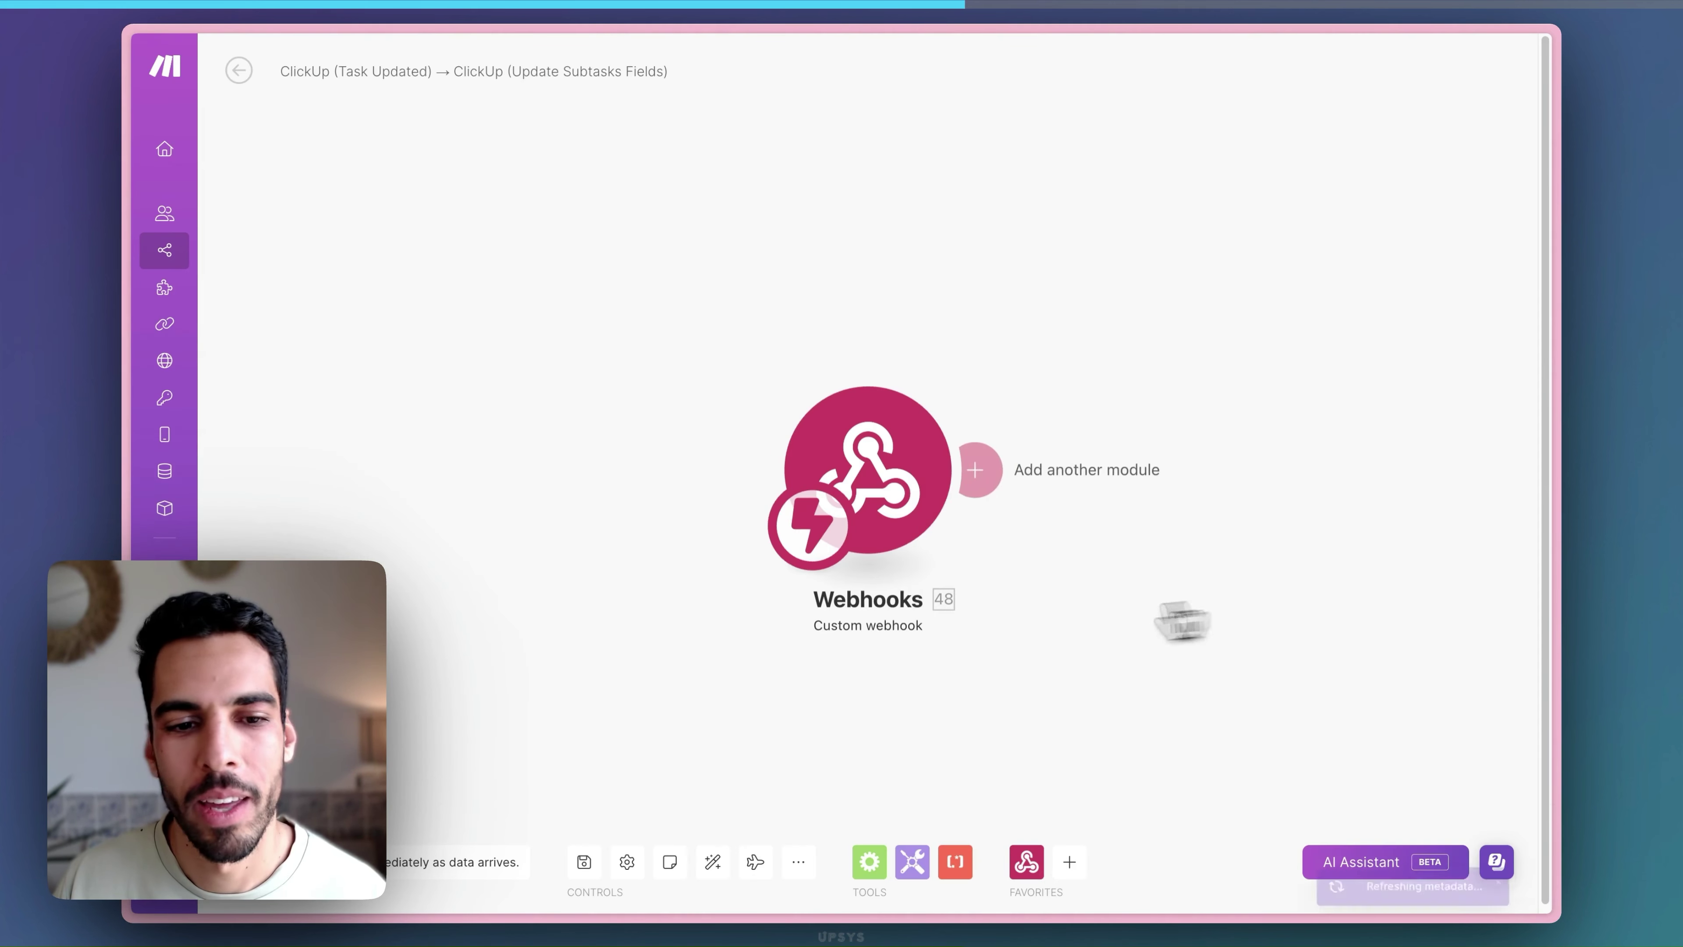
Run the scenario once in Make and, in ClickUp, set the priority of "Campagne de mai 2024" to Élevée
click(251, 855)
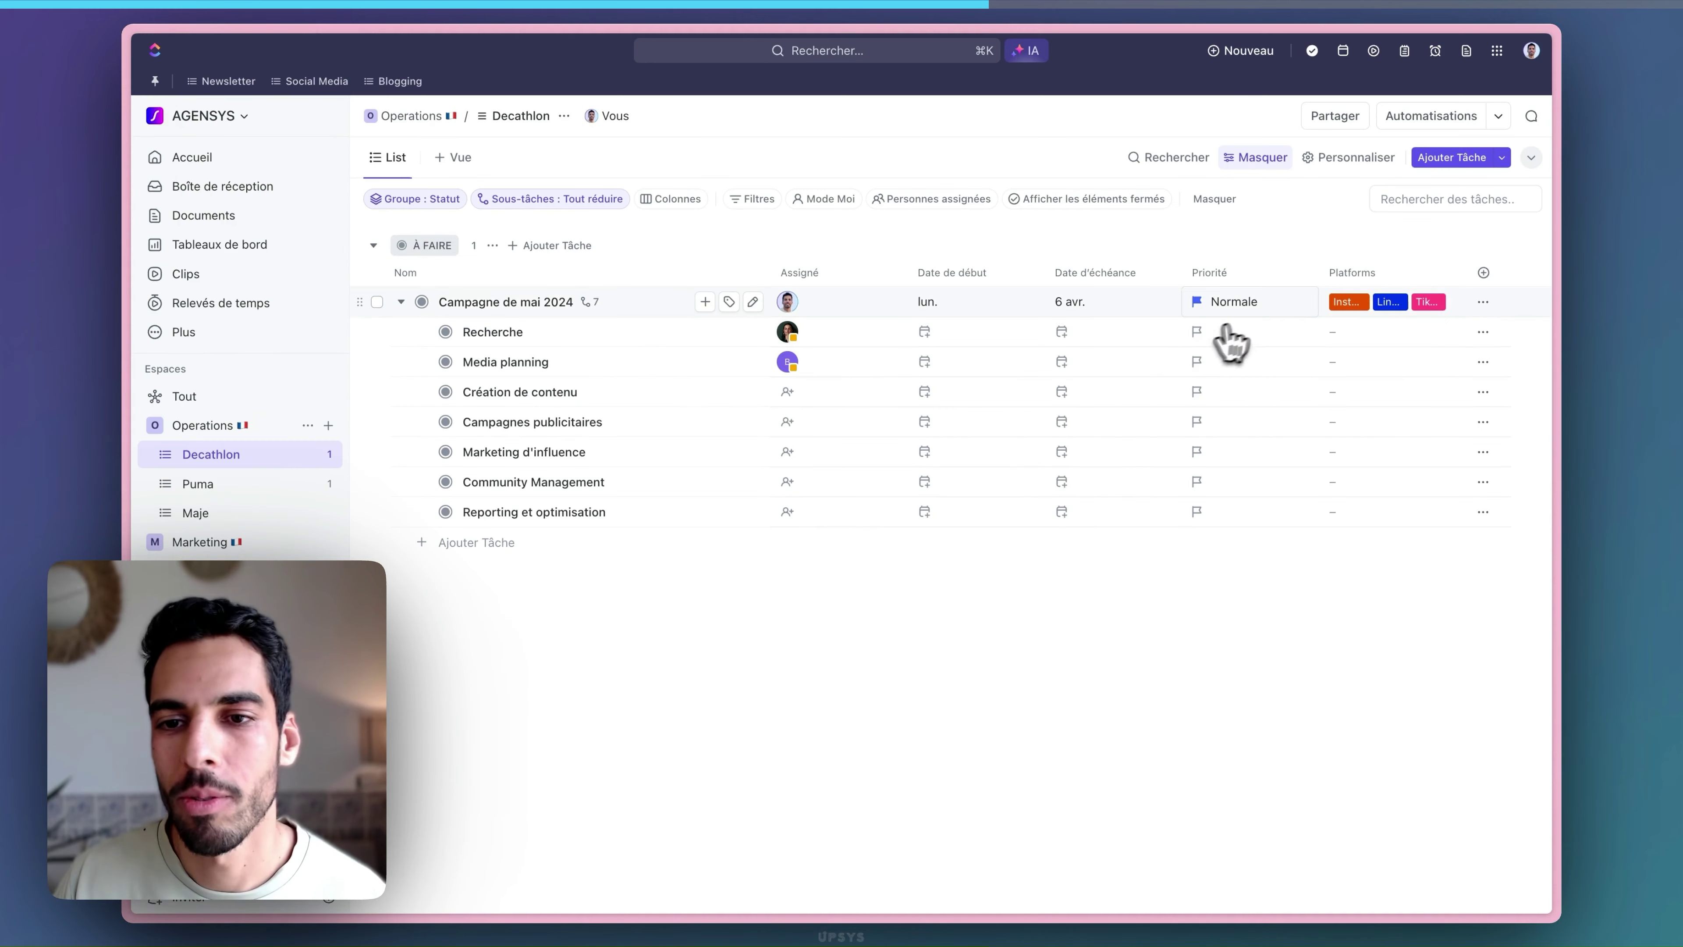
click(1233, 307)
click(1249, 369)
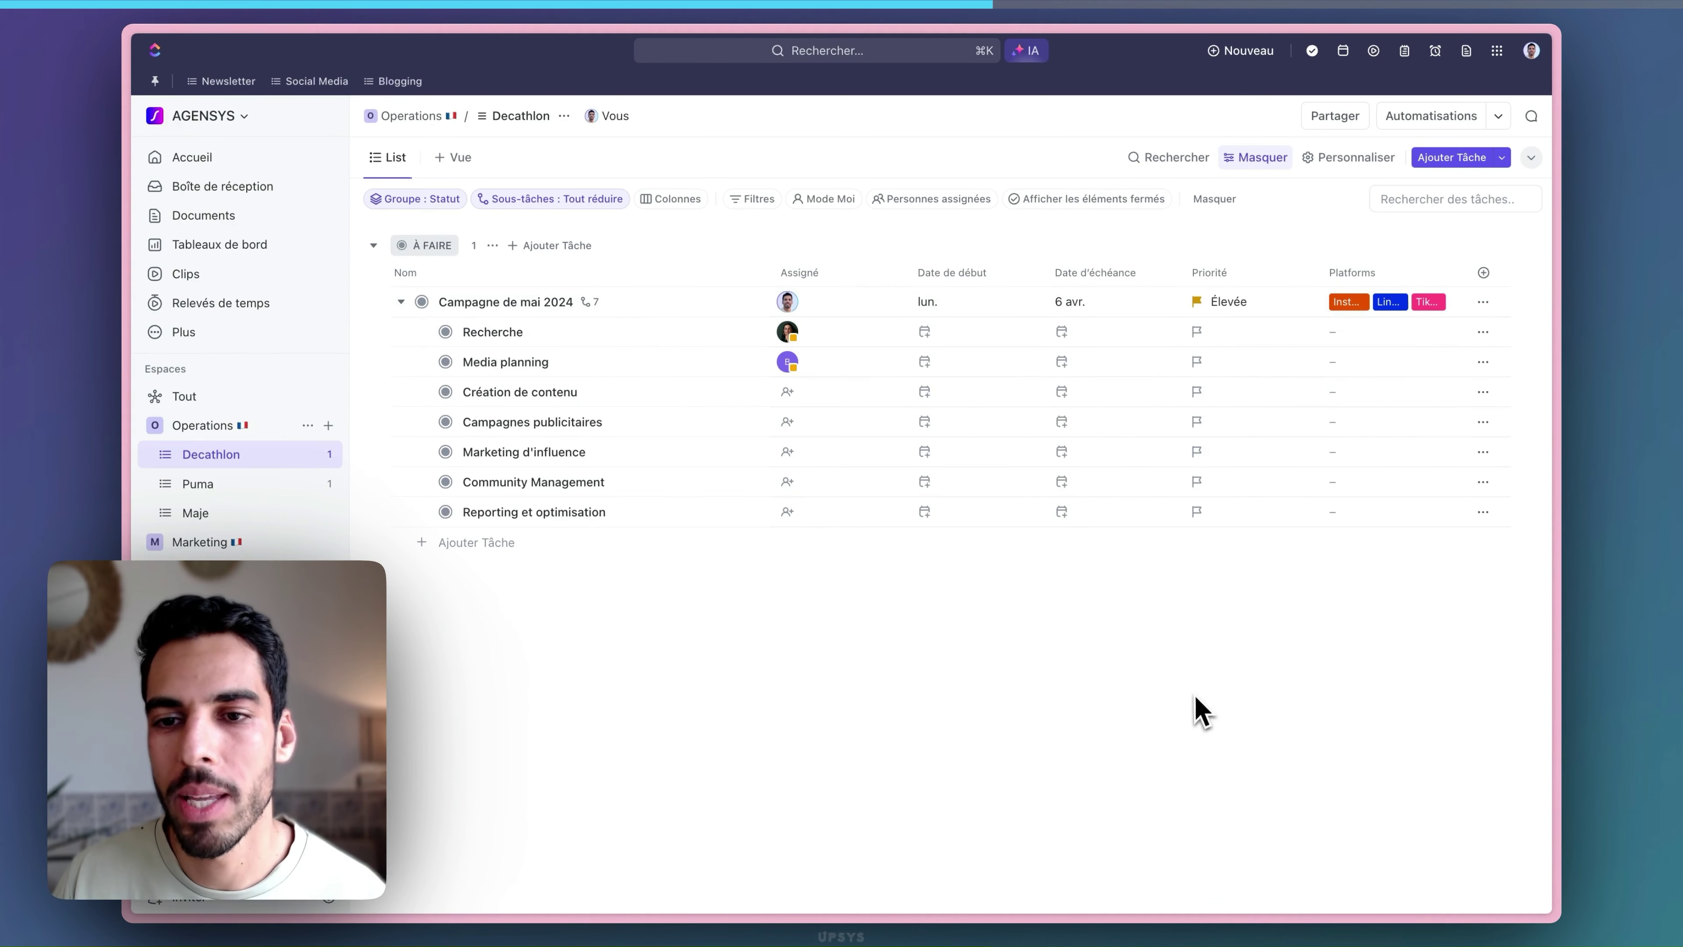
Return to Make and inspect the task payload in the webhook module's output bundle
mouse_move(125, 392)
click(199, 436)
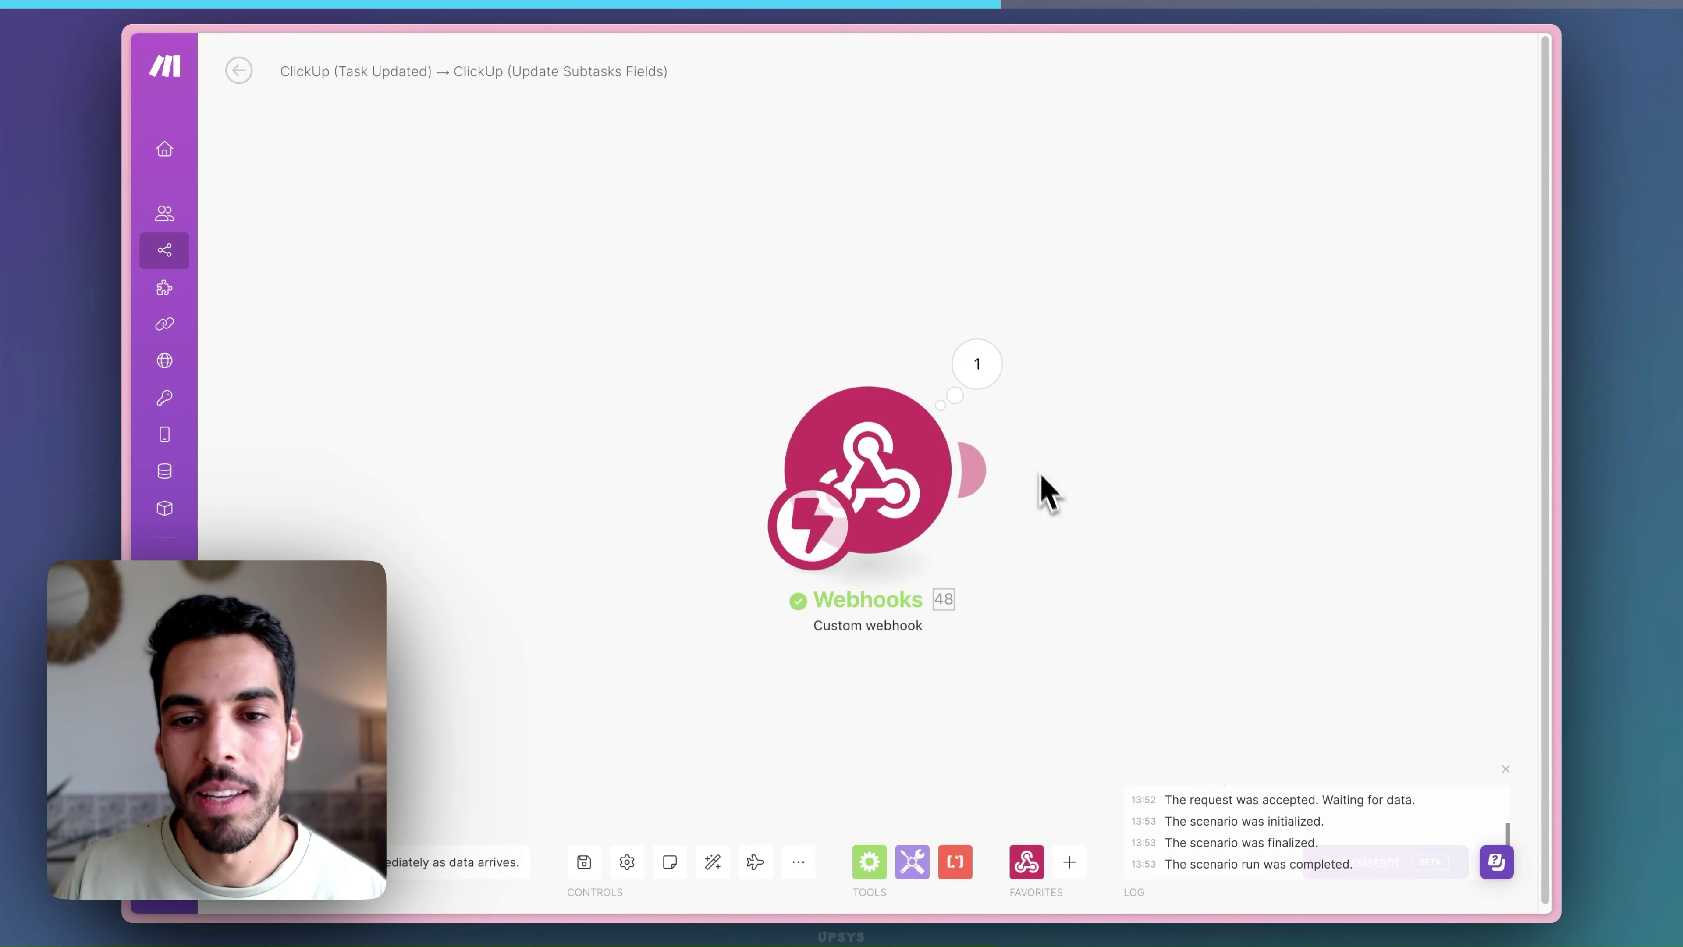
click(989, 388)
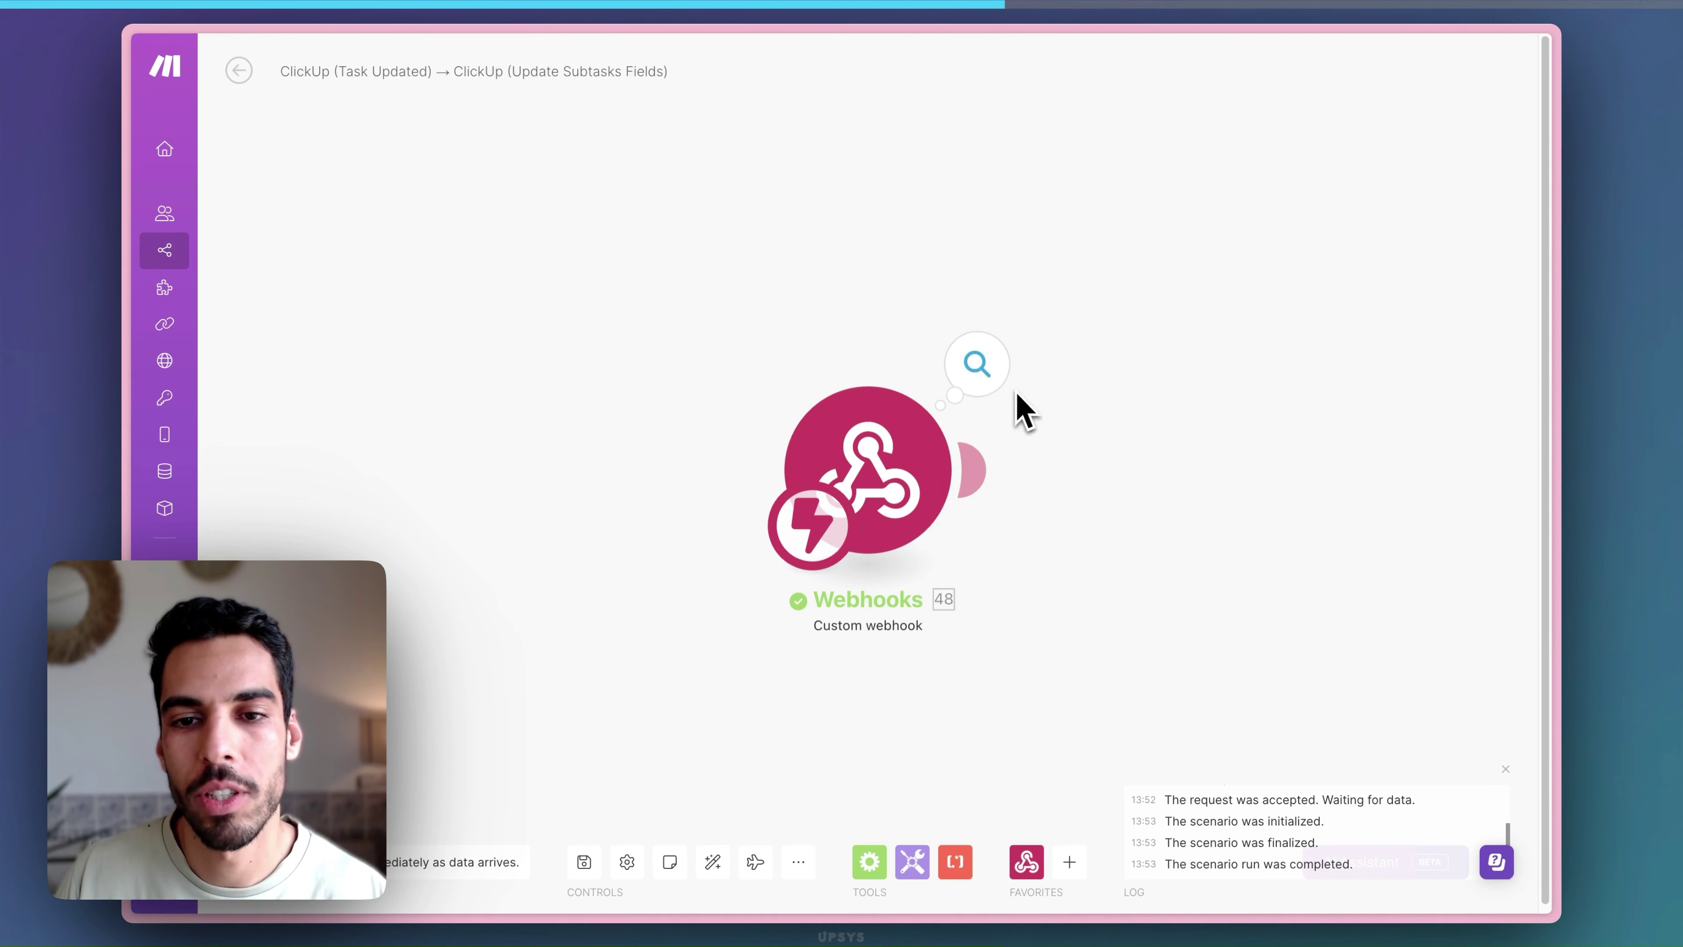
click(1110, 431)
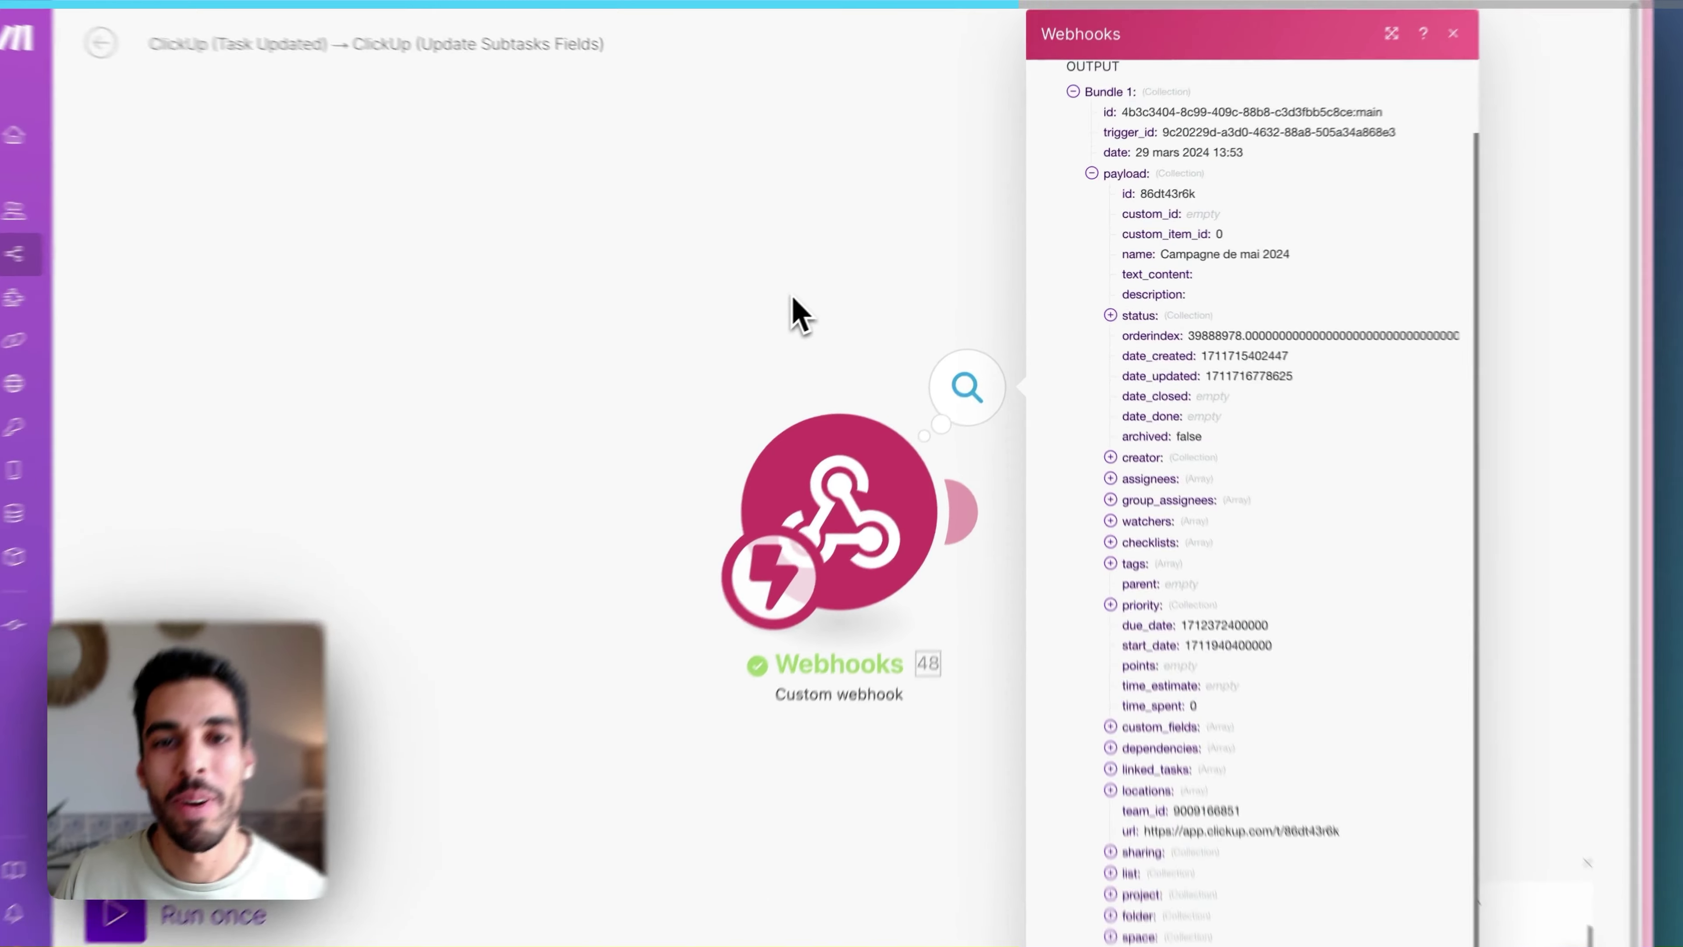
click(836, 299)
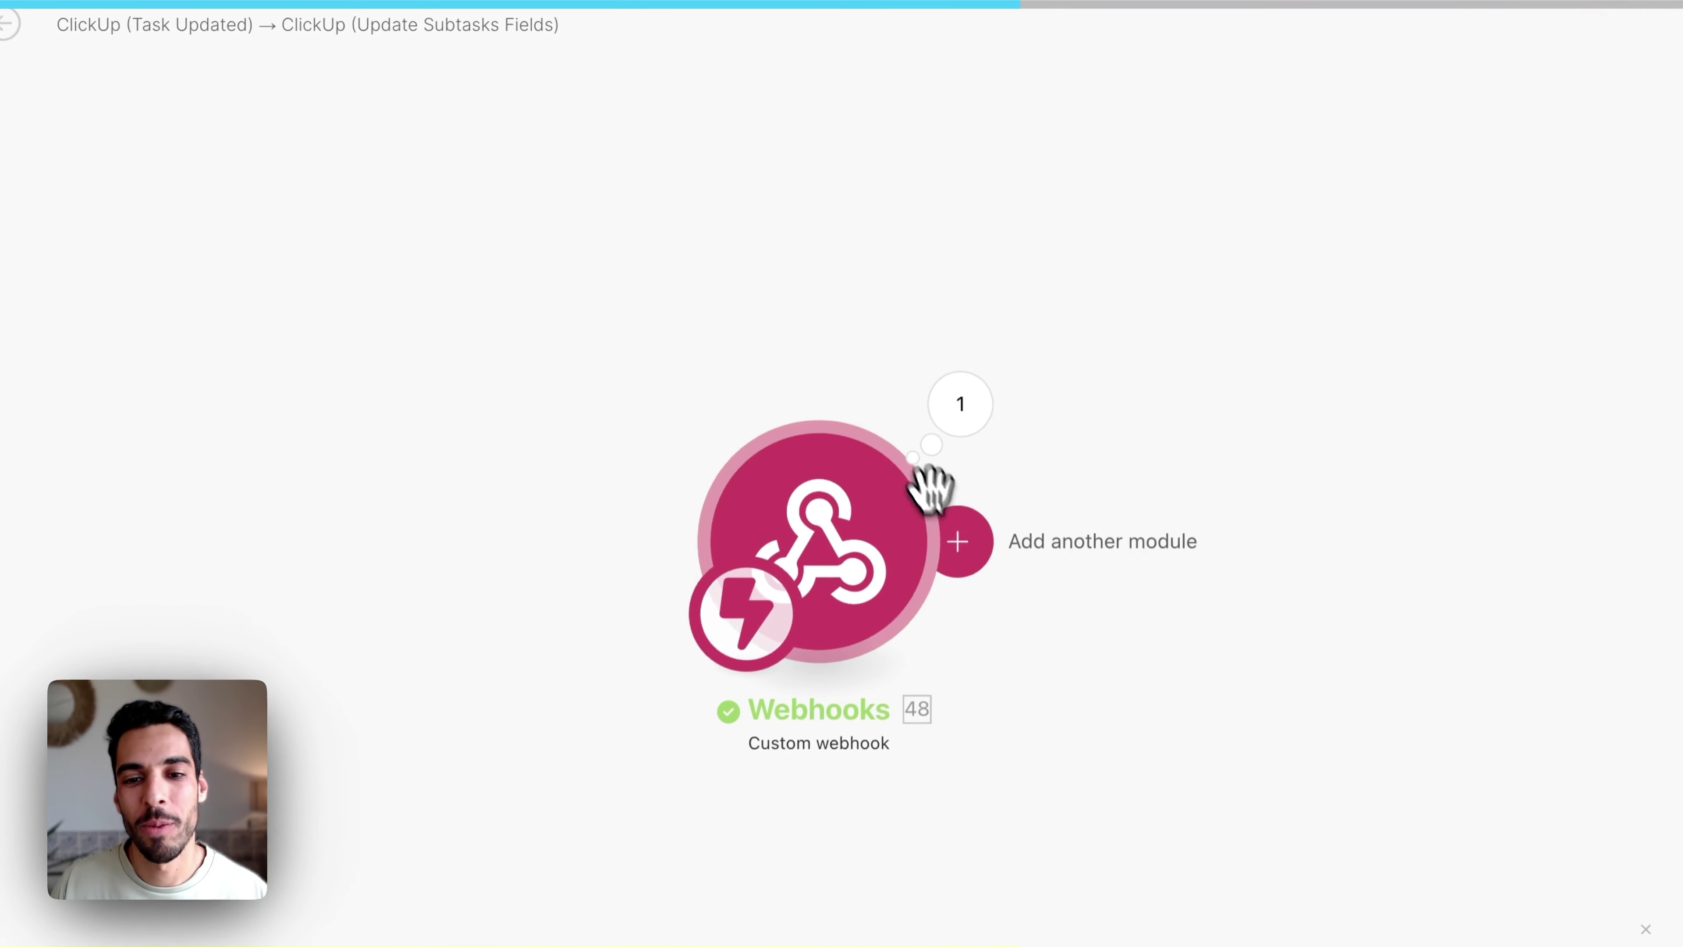
Add a ClickUp "List Subtasks for a Task" module after the webhook trigger
click(971, 544)
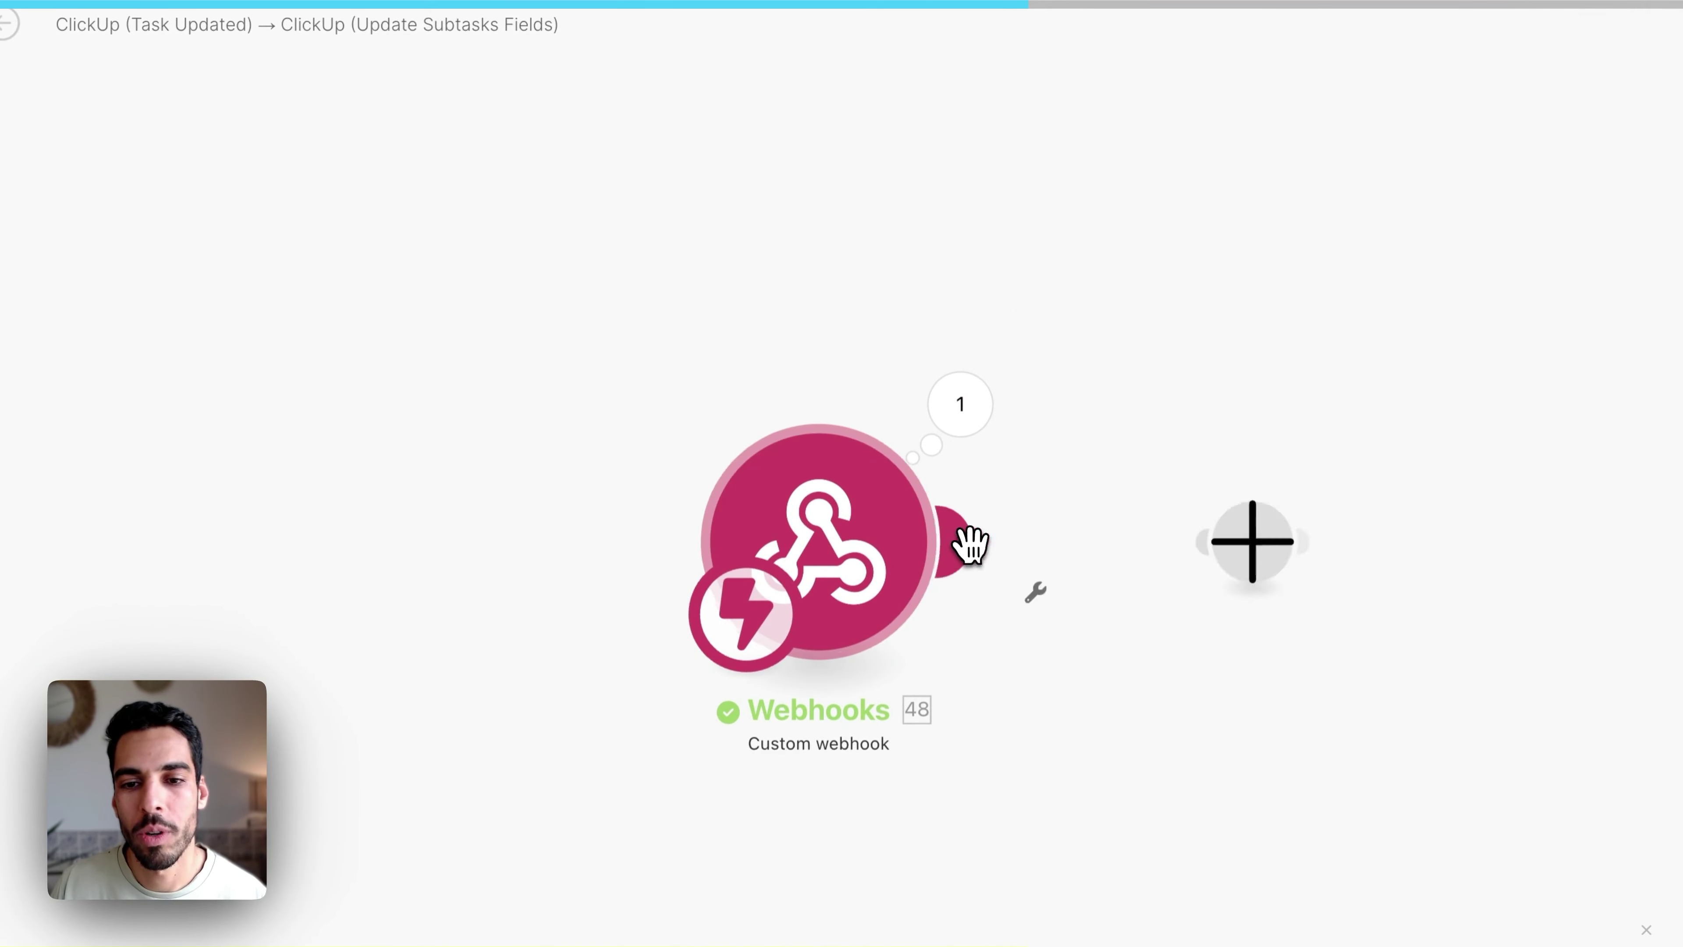
click(815, 545)
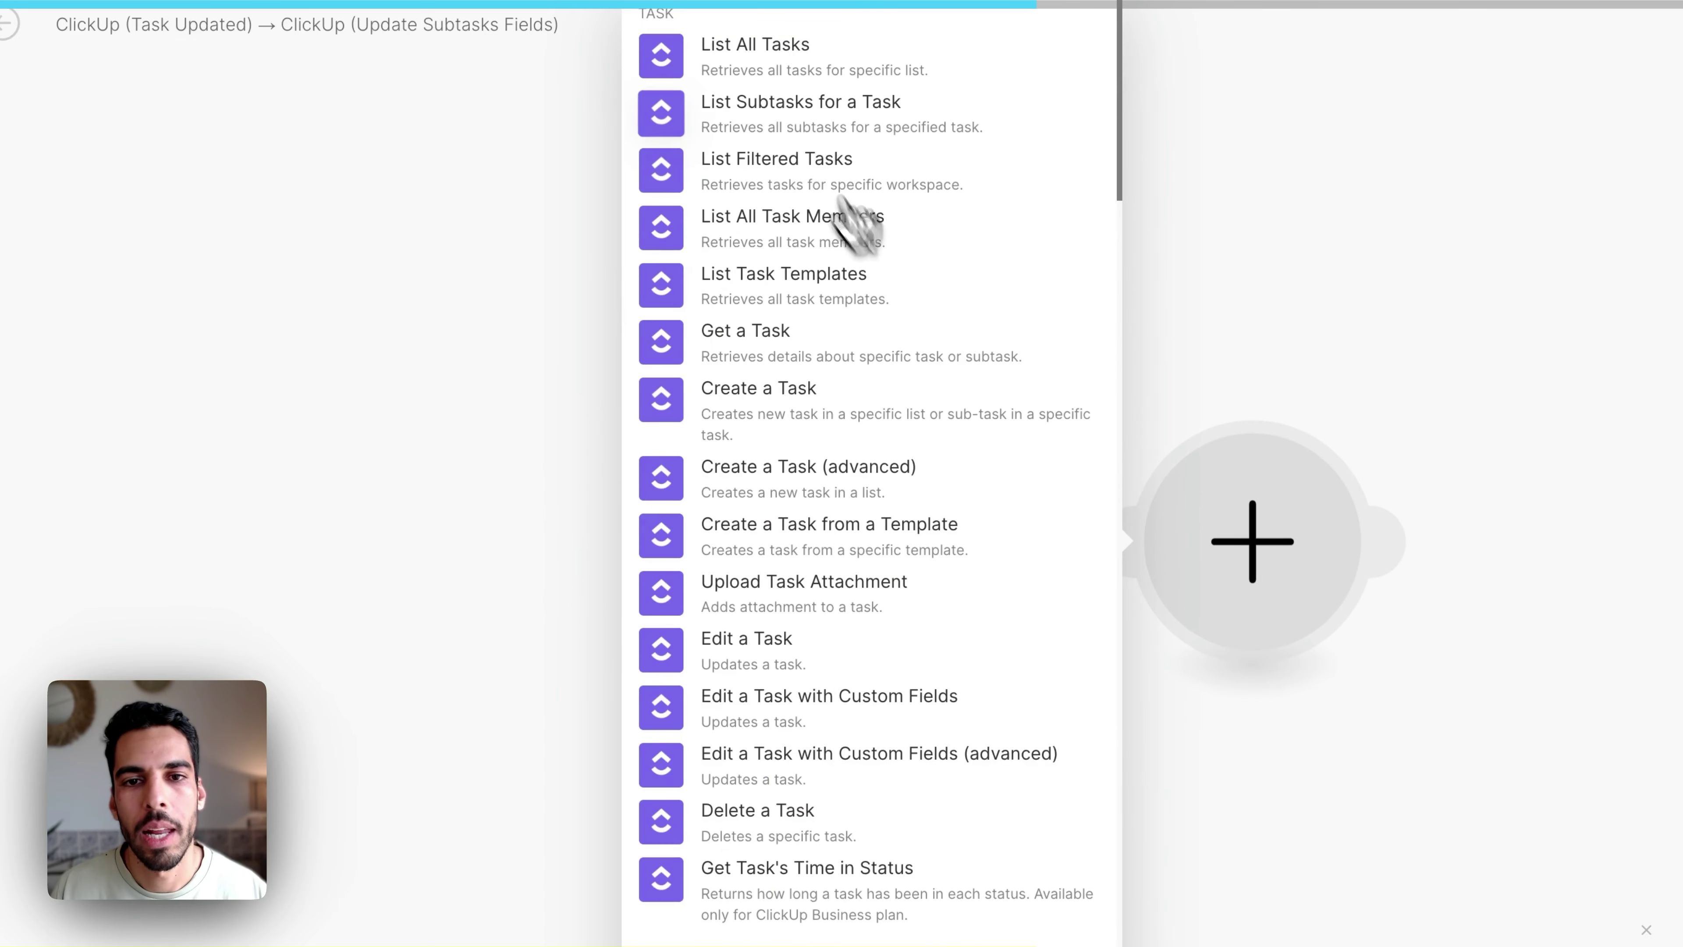
click(794, 118)
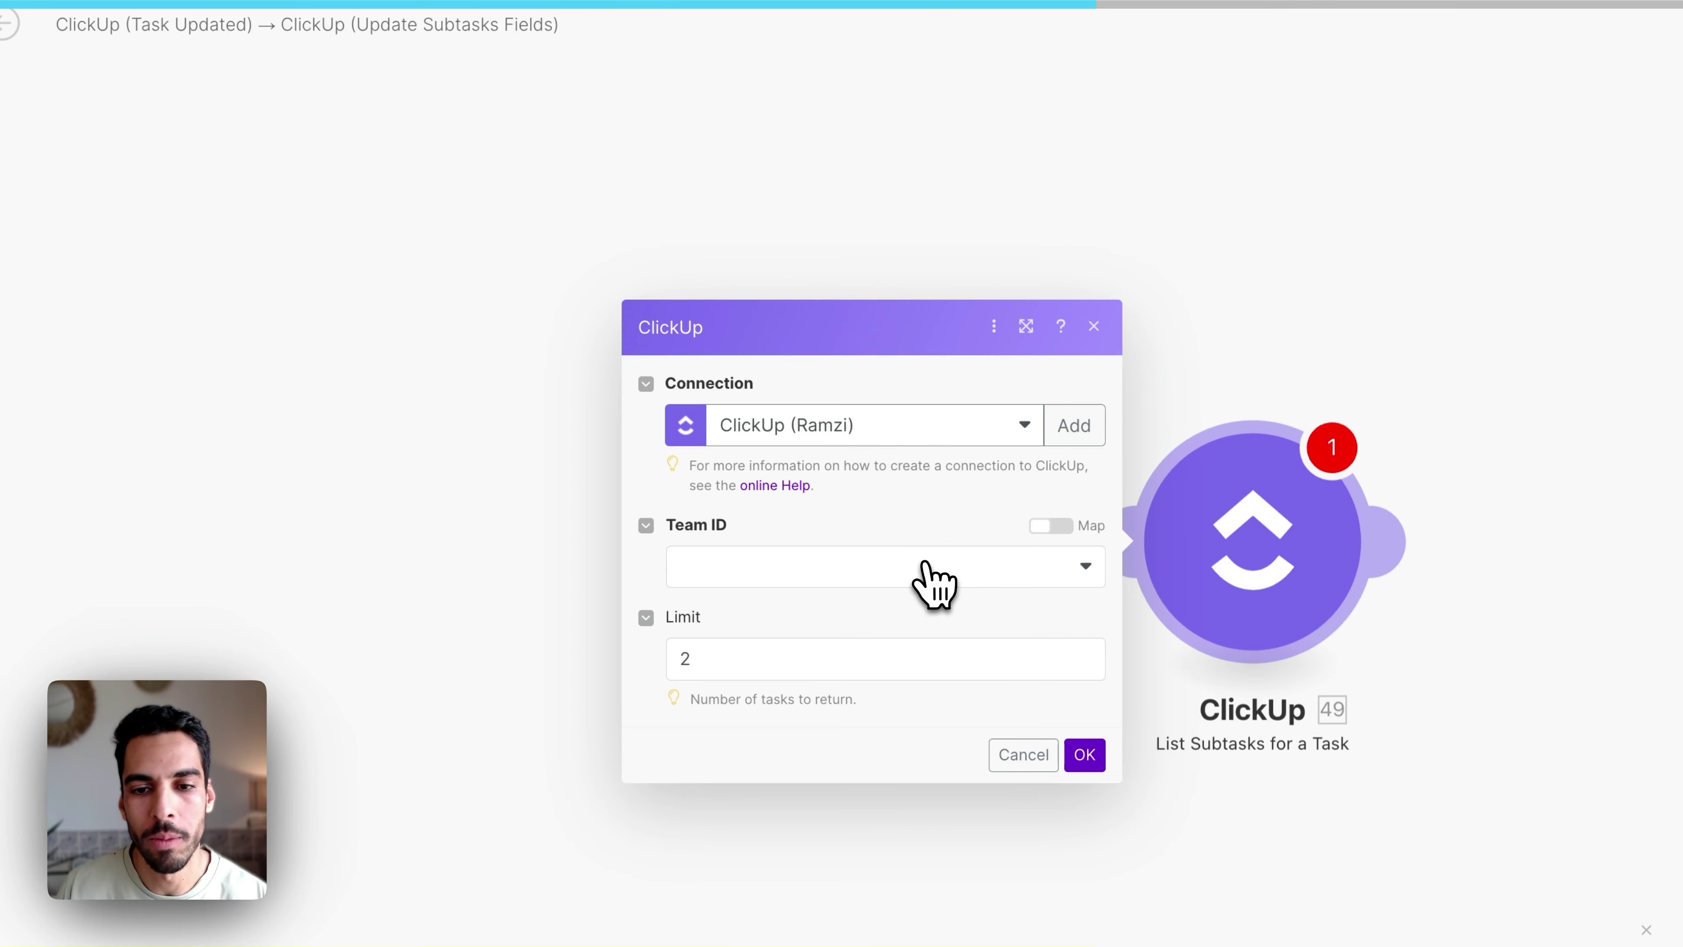
Configure the subtask listing with team AGENSYS, the webhook's payload id as parent task ID and a limit of 100
click(933, 576)
click(924, 601)
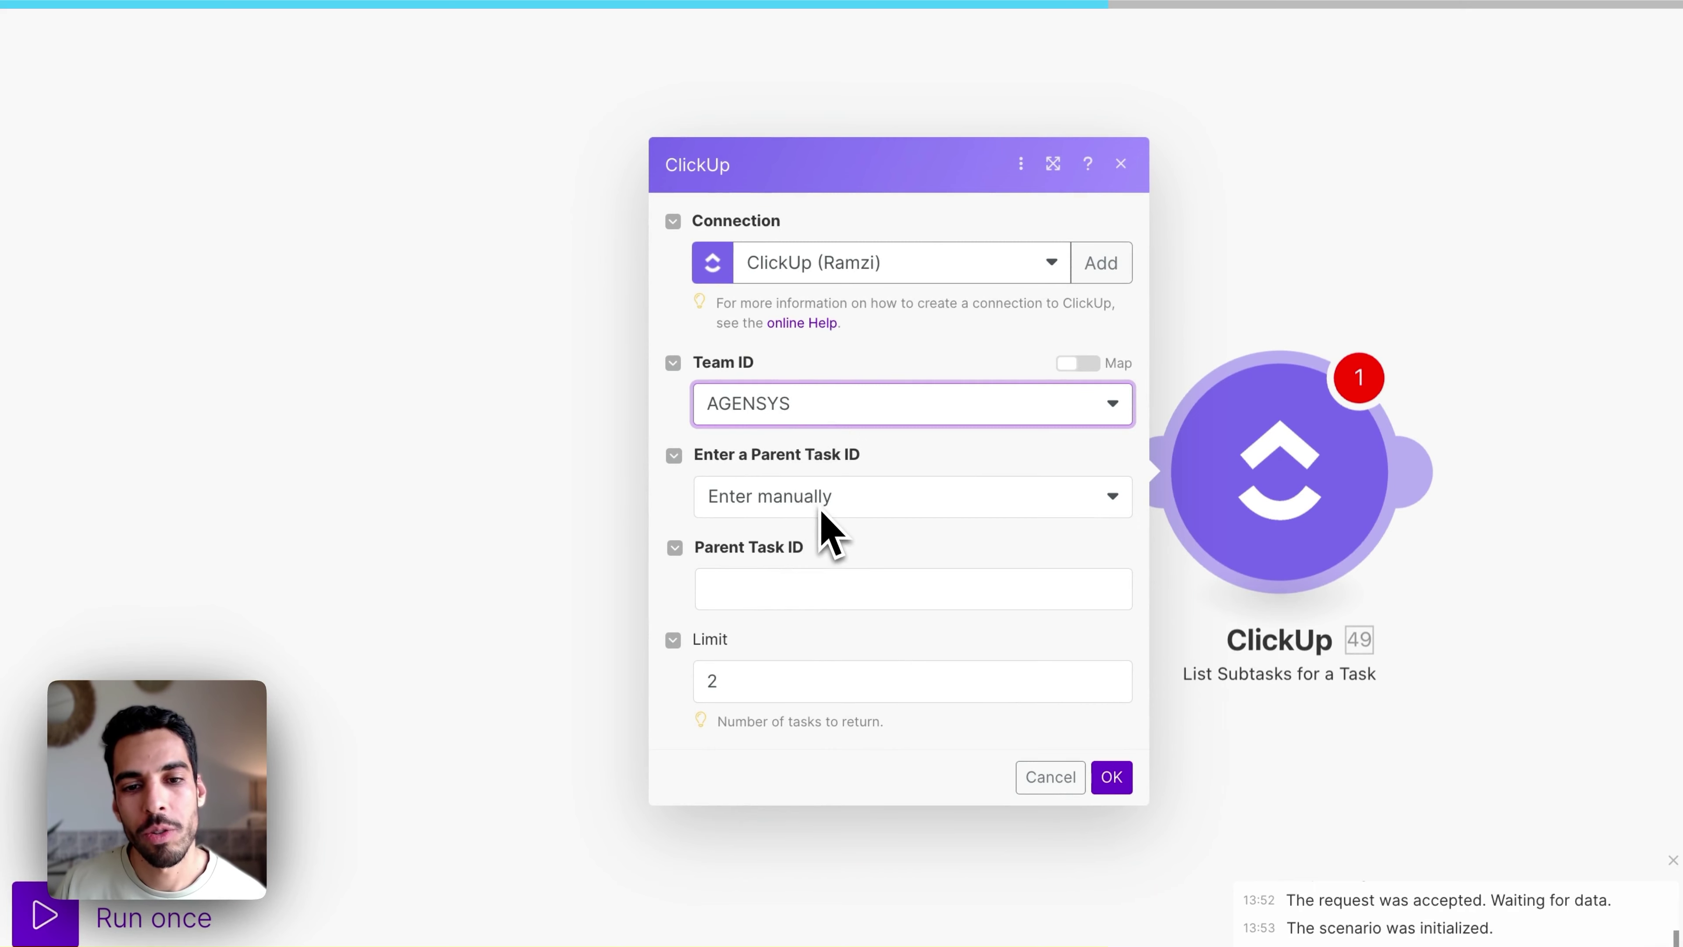
click(838, 587)
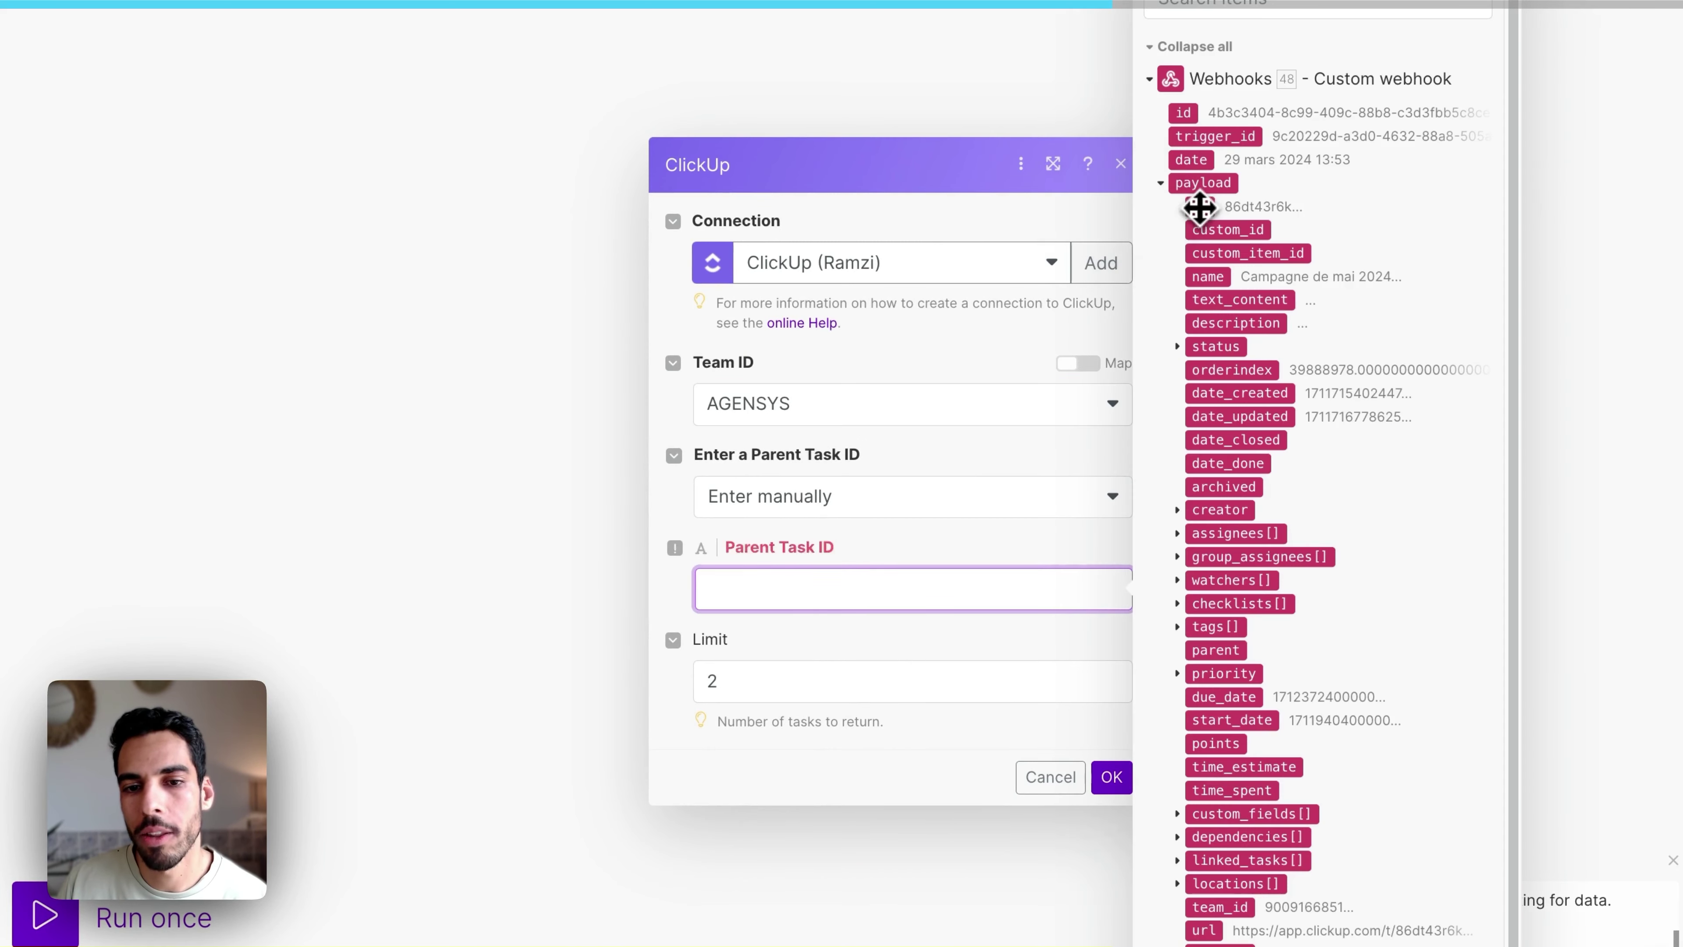
click(1201, 206)
click(785, 687)
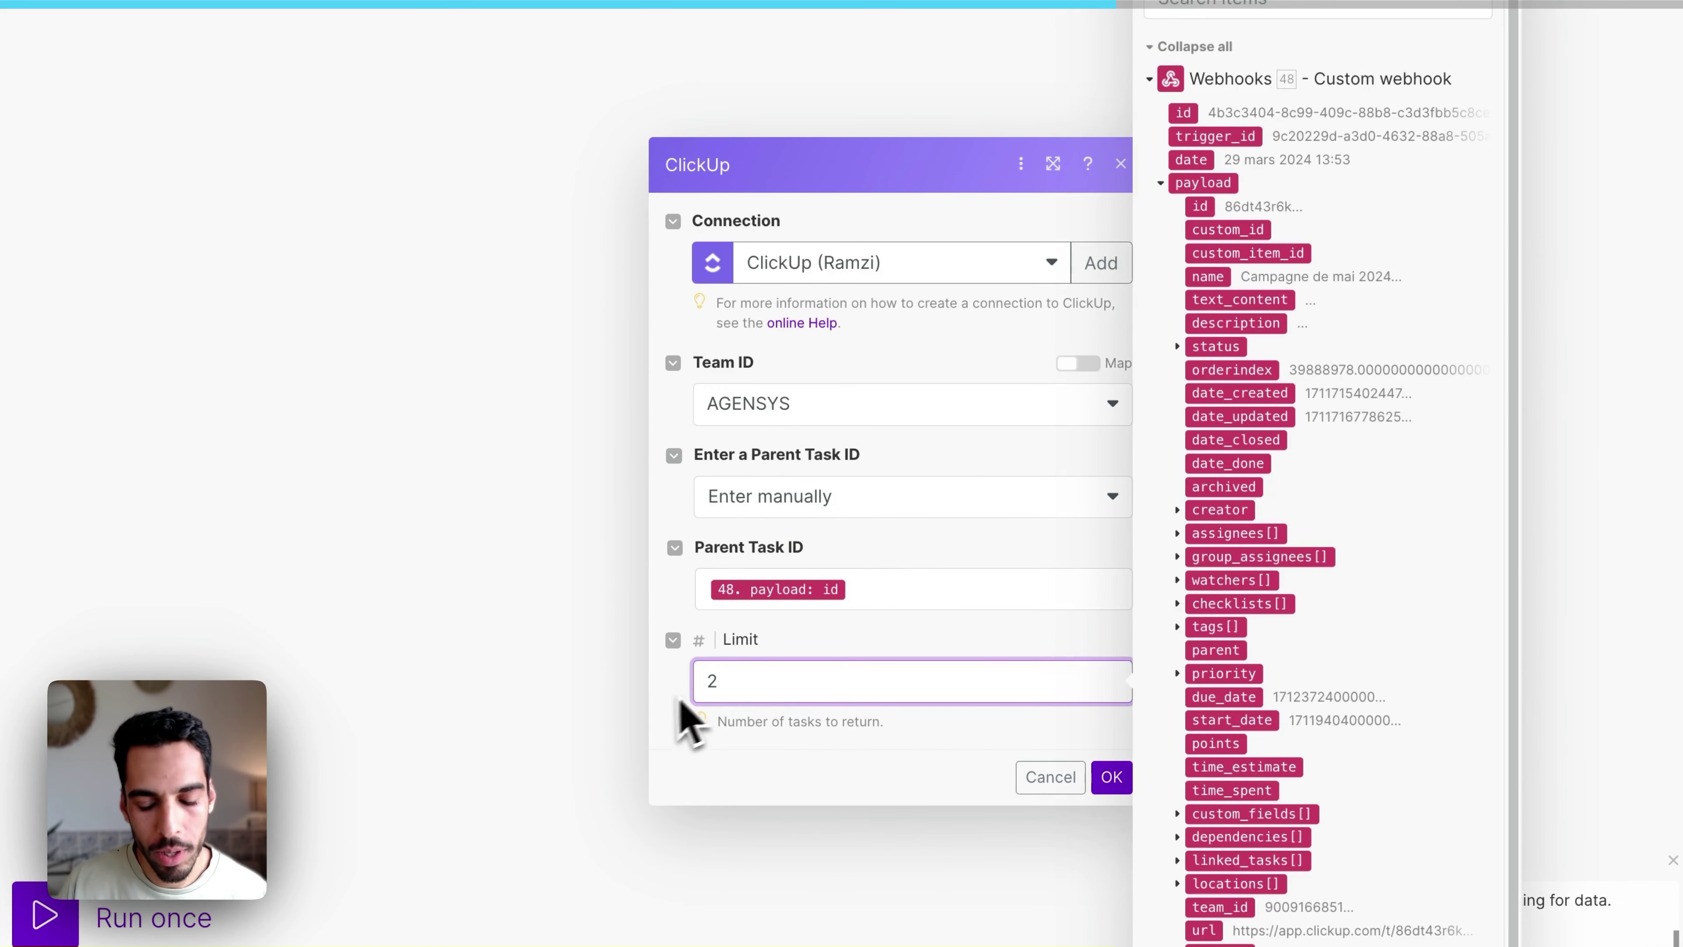
click(815, 647)
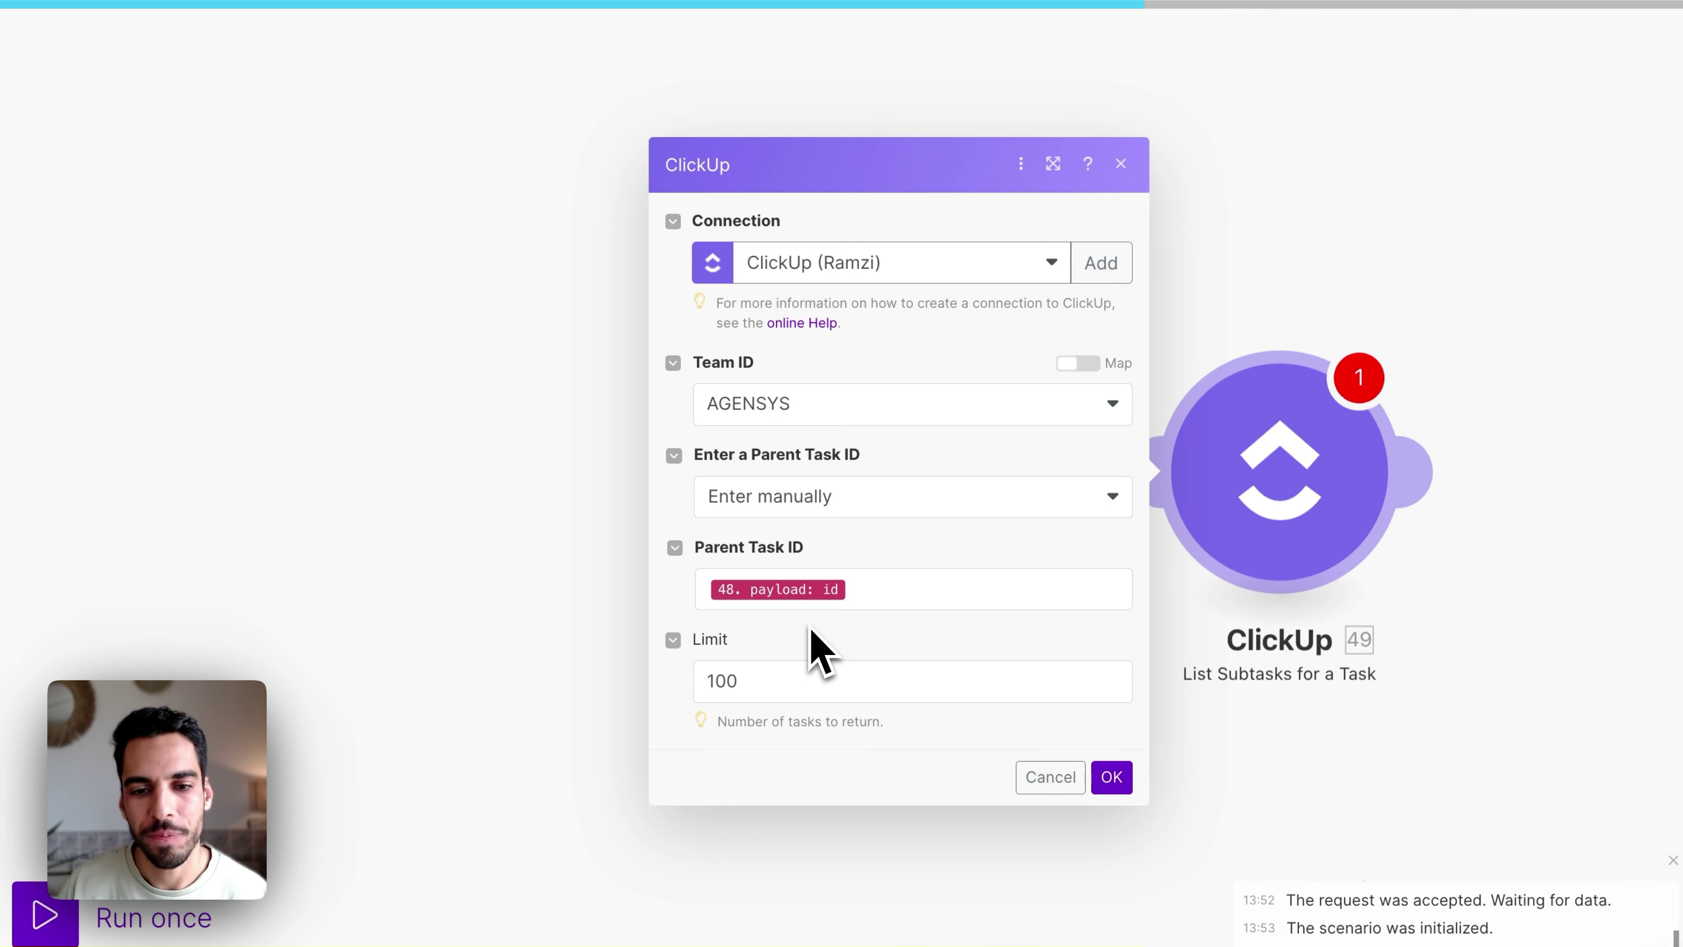
click(1112, 776)
Run the scenario again and, in ClickUp, set the priority of "Campagne de mai 2024" to Urgente
drag(1180, 669, 729, 593)
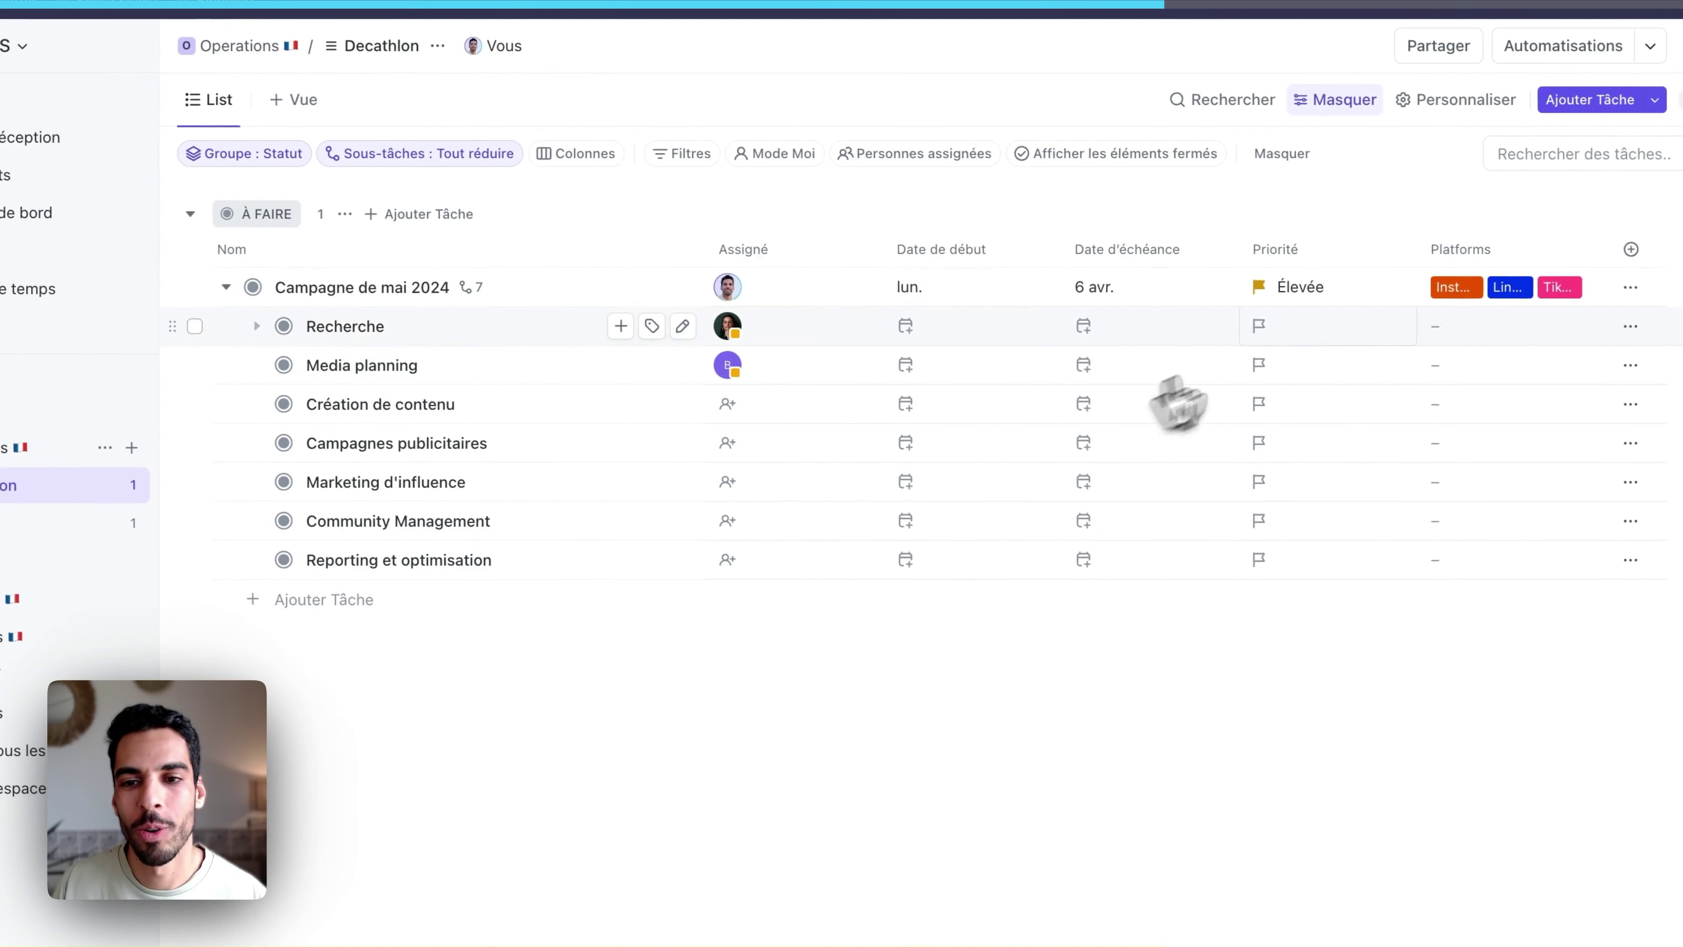
click(1332, 290)
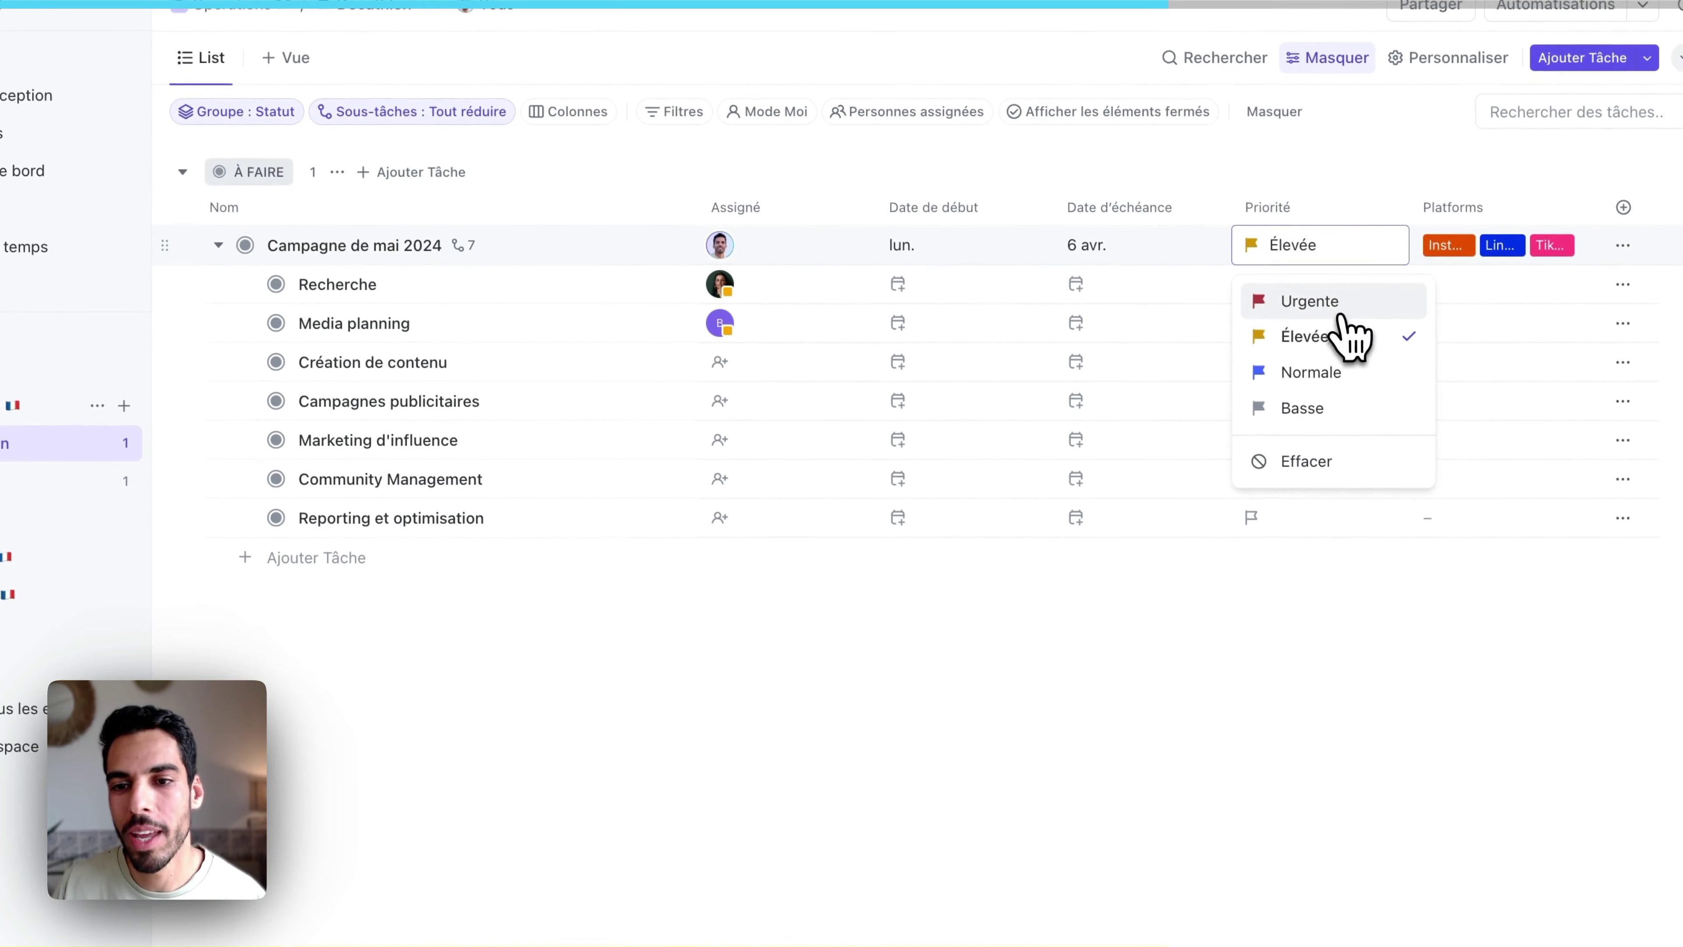
click(1309, 300)
click(1332, 323)
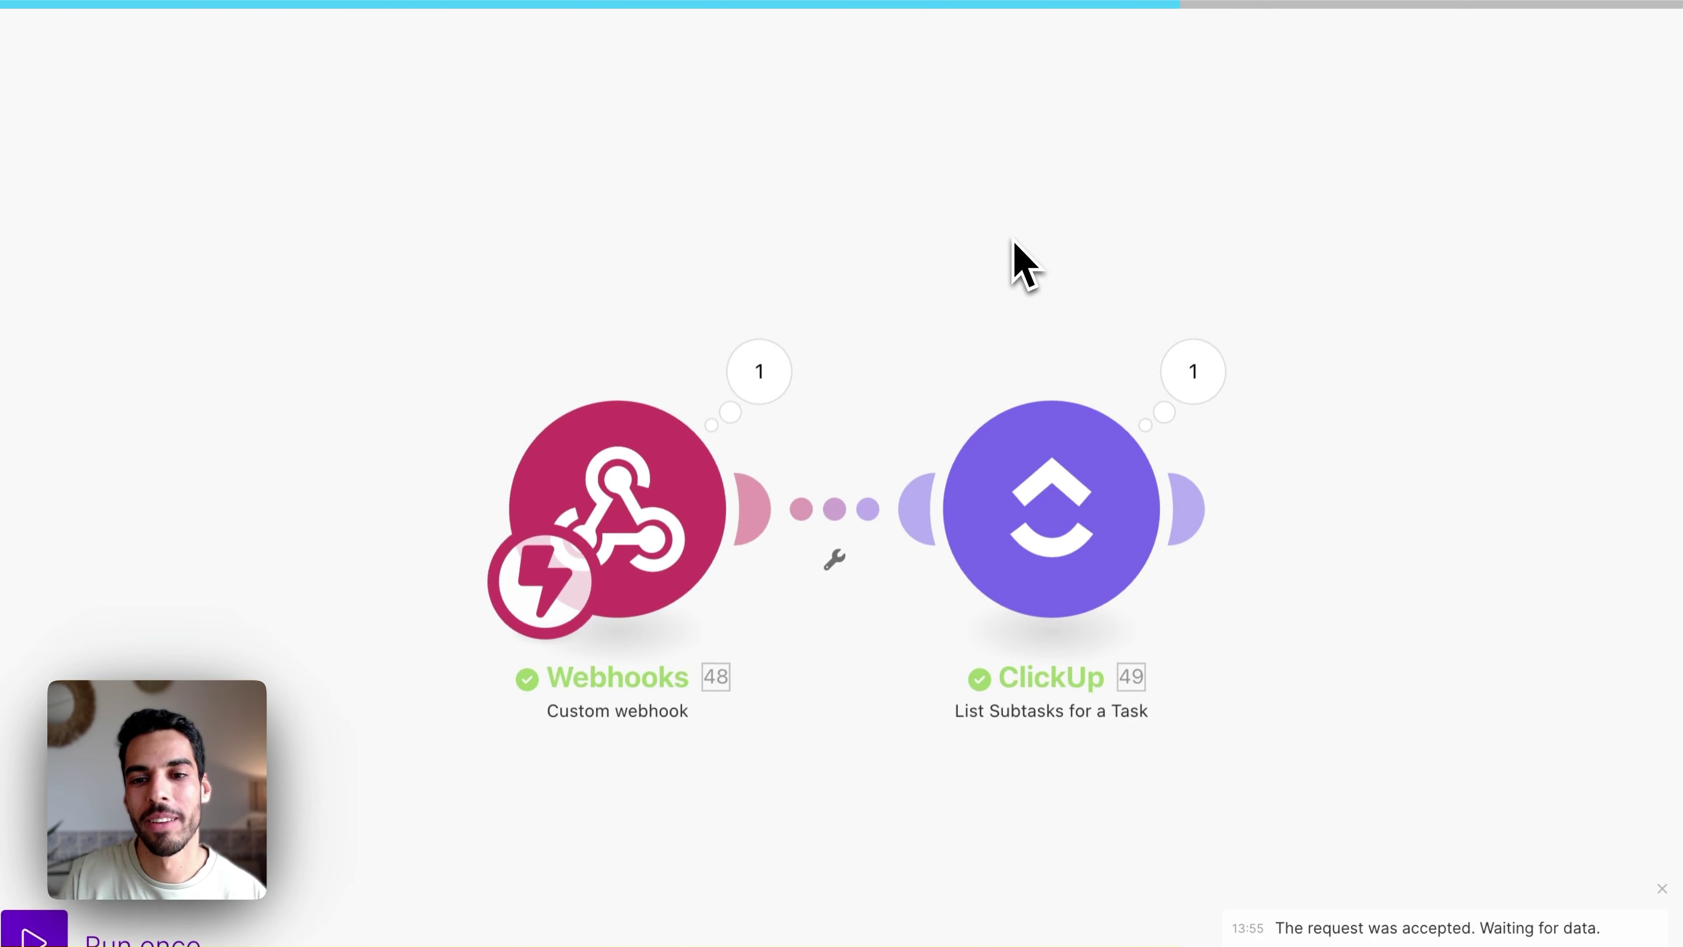
In Make, examine the subtask bundles returned by the "List Subtasks for a Task" module
click(1208, 375)
scroll(1315, 335, down, 20)
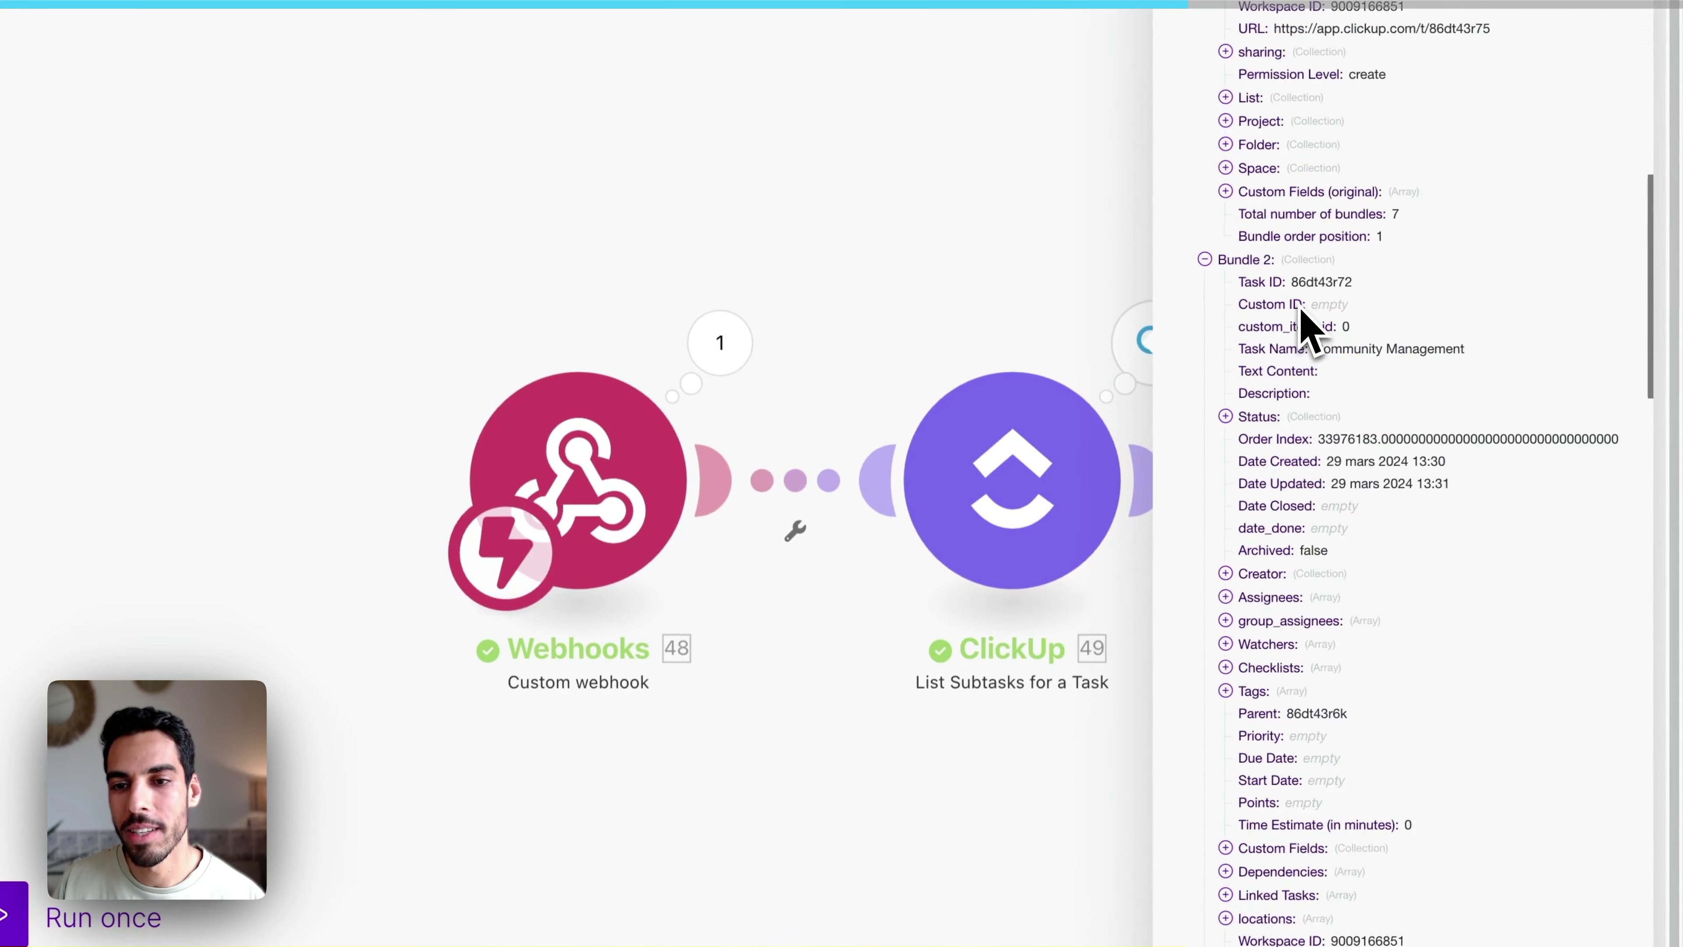
scroll(1309, 329, down, 20)
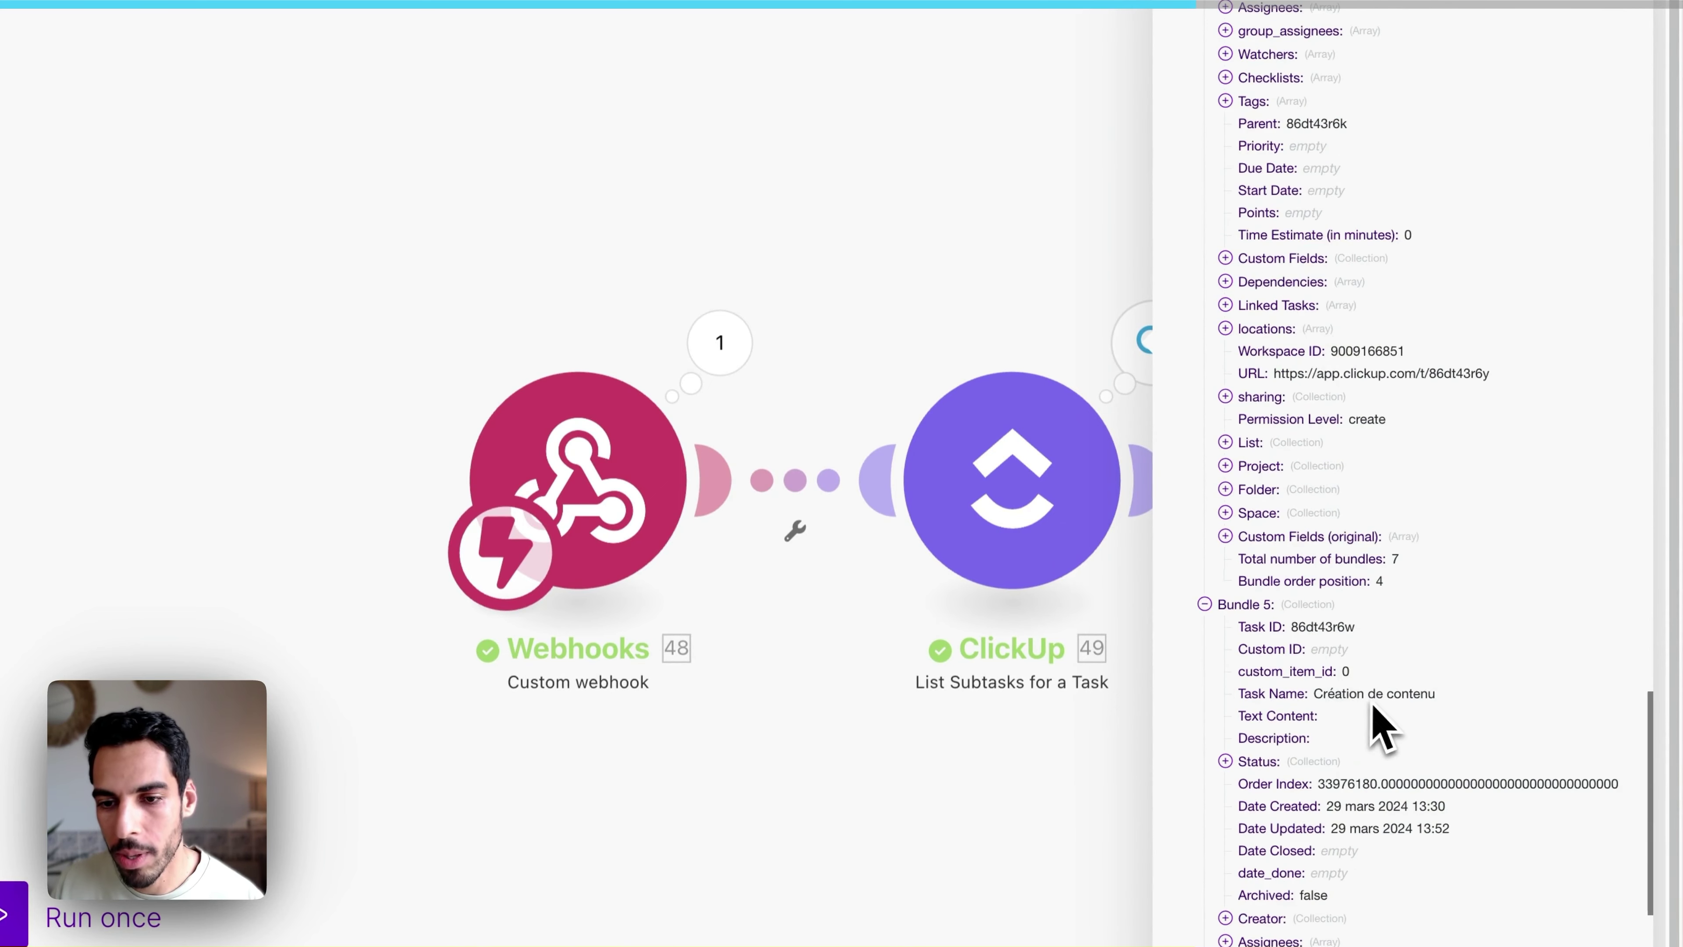
scroll(1379, 719, down, 10)
scroll(1326, 650, up, 20)
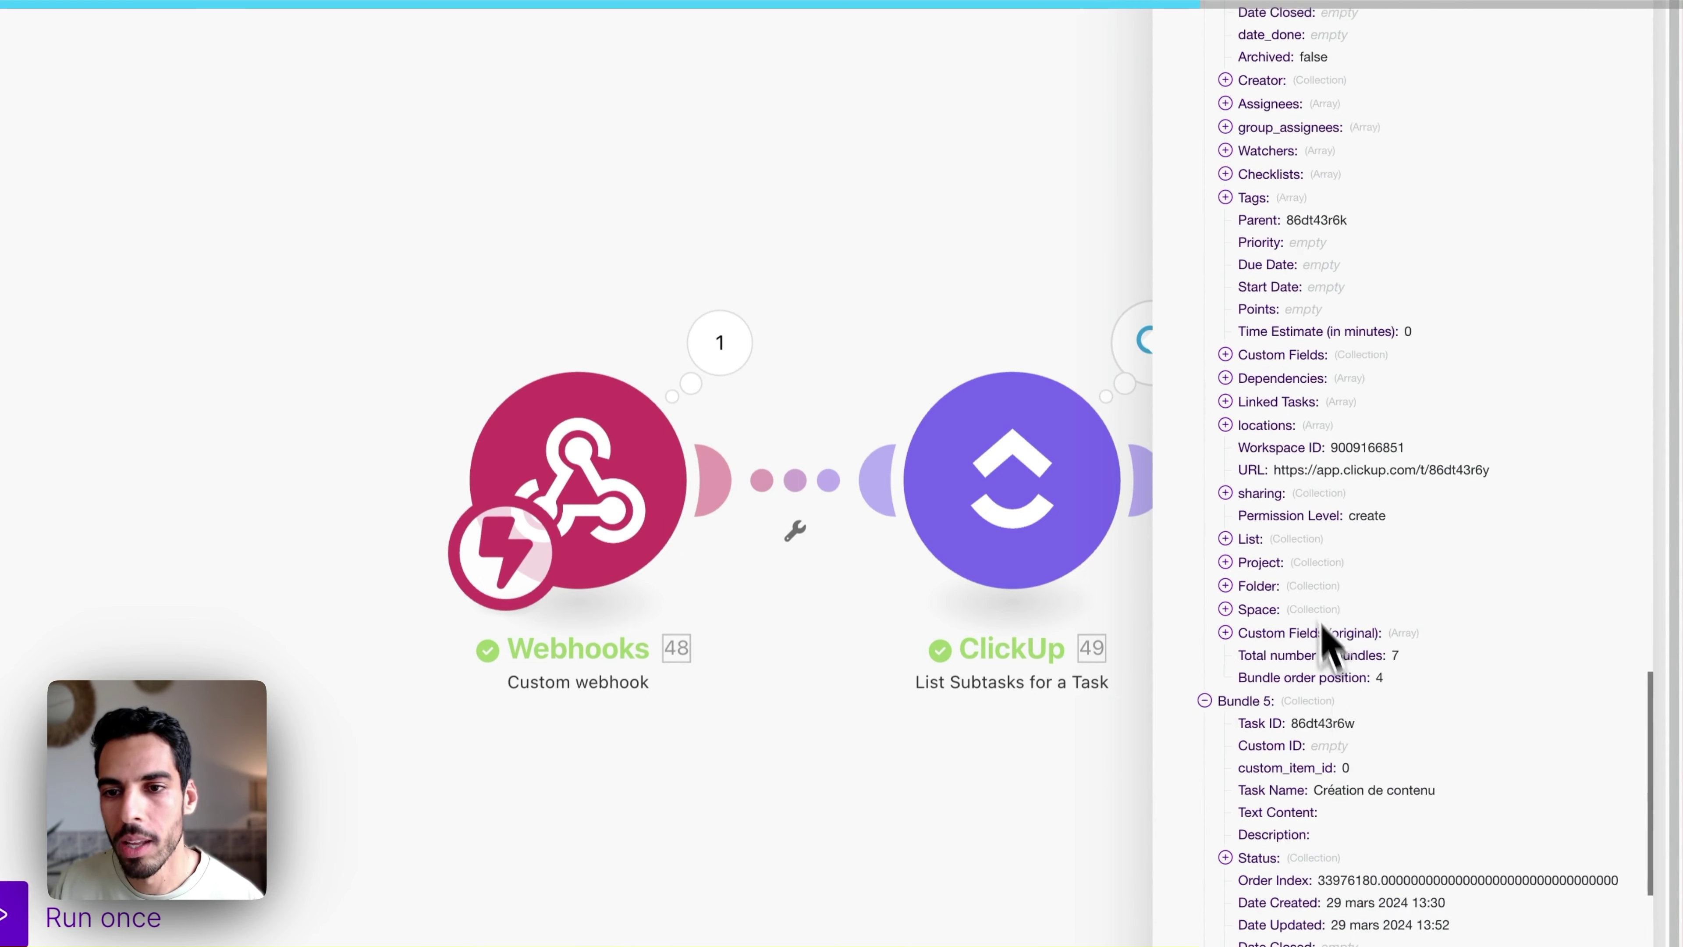
scroll(1302, 557, up, 20)
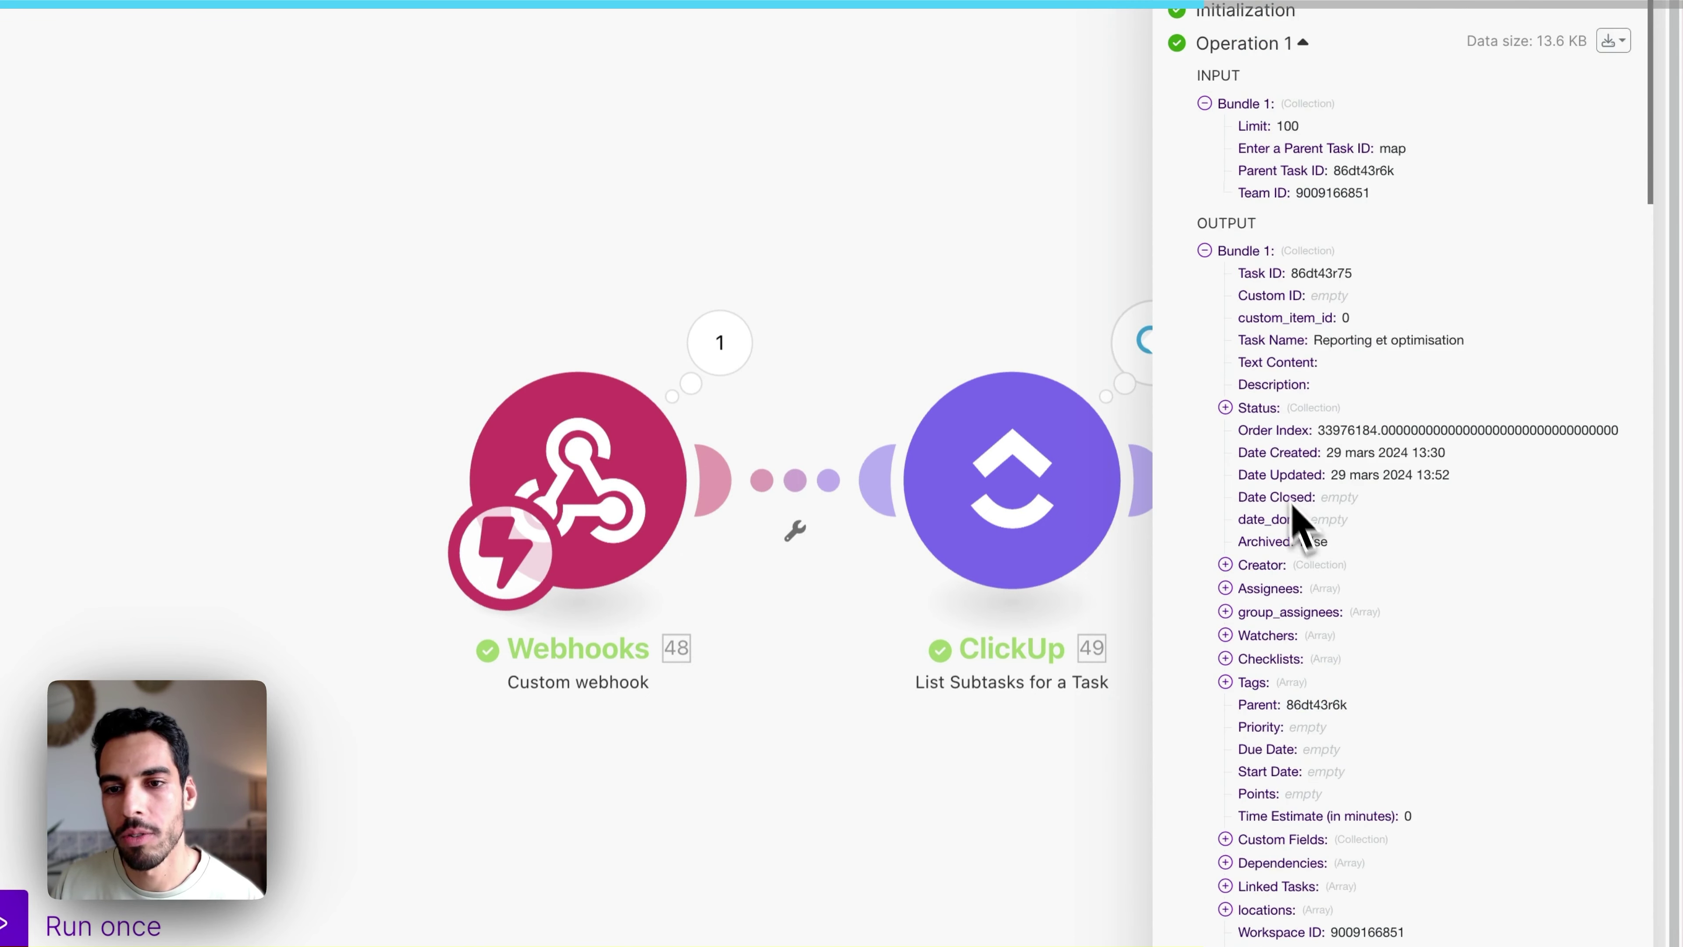
click(1204, 251)
key(Escape)
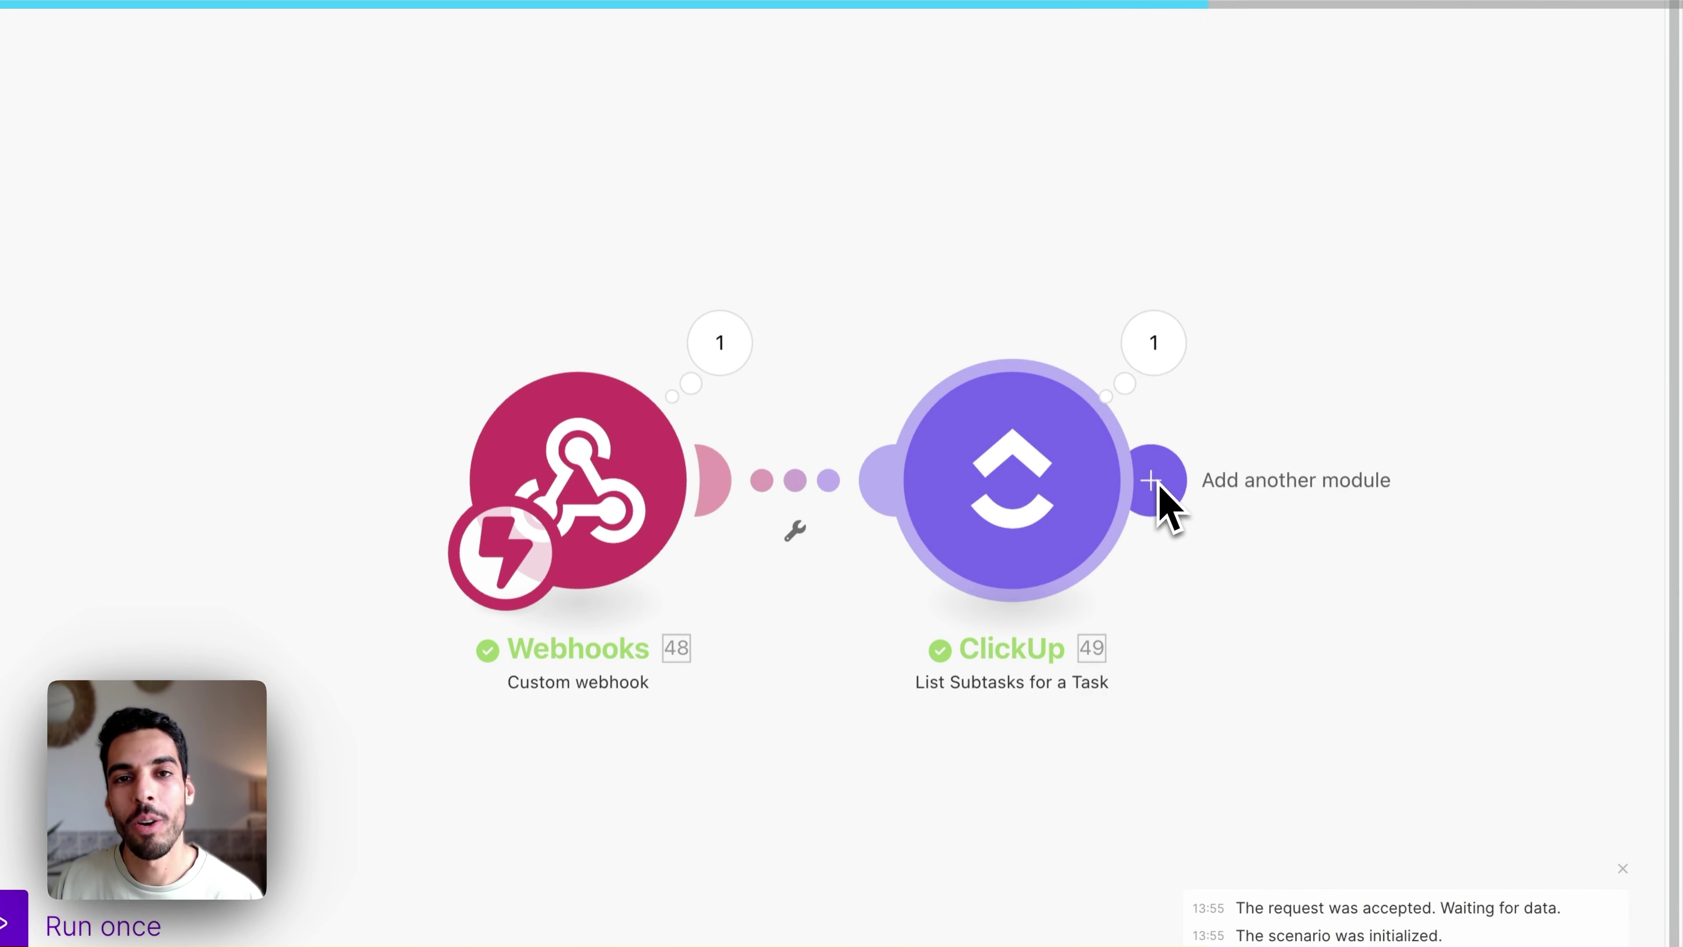
Add a ClickUp "Edit a Task with Custom Fields (advanced)" module after the subtask listing module
drag(1302, 444, 920, 338)
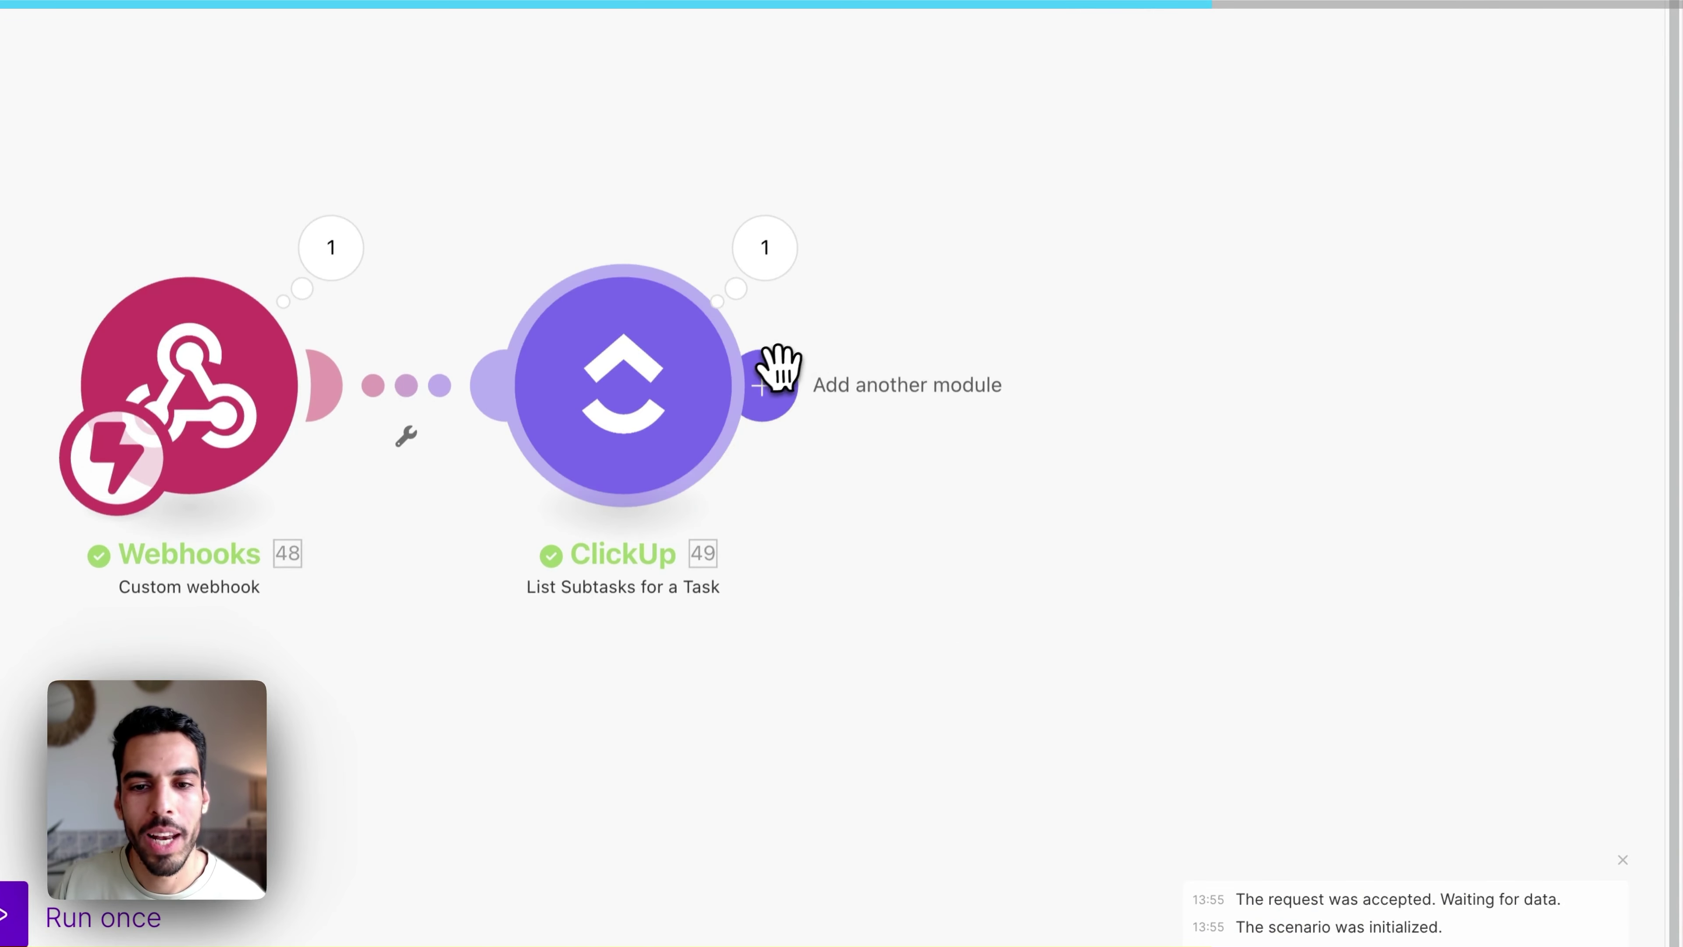
click(769, 371)
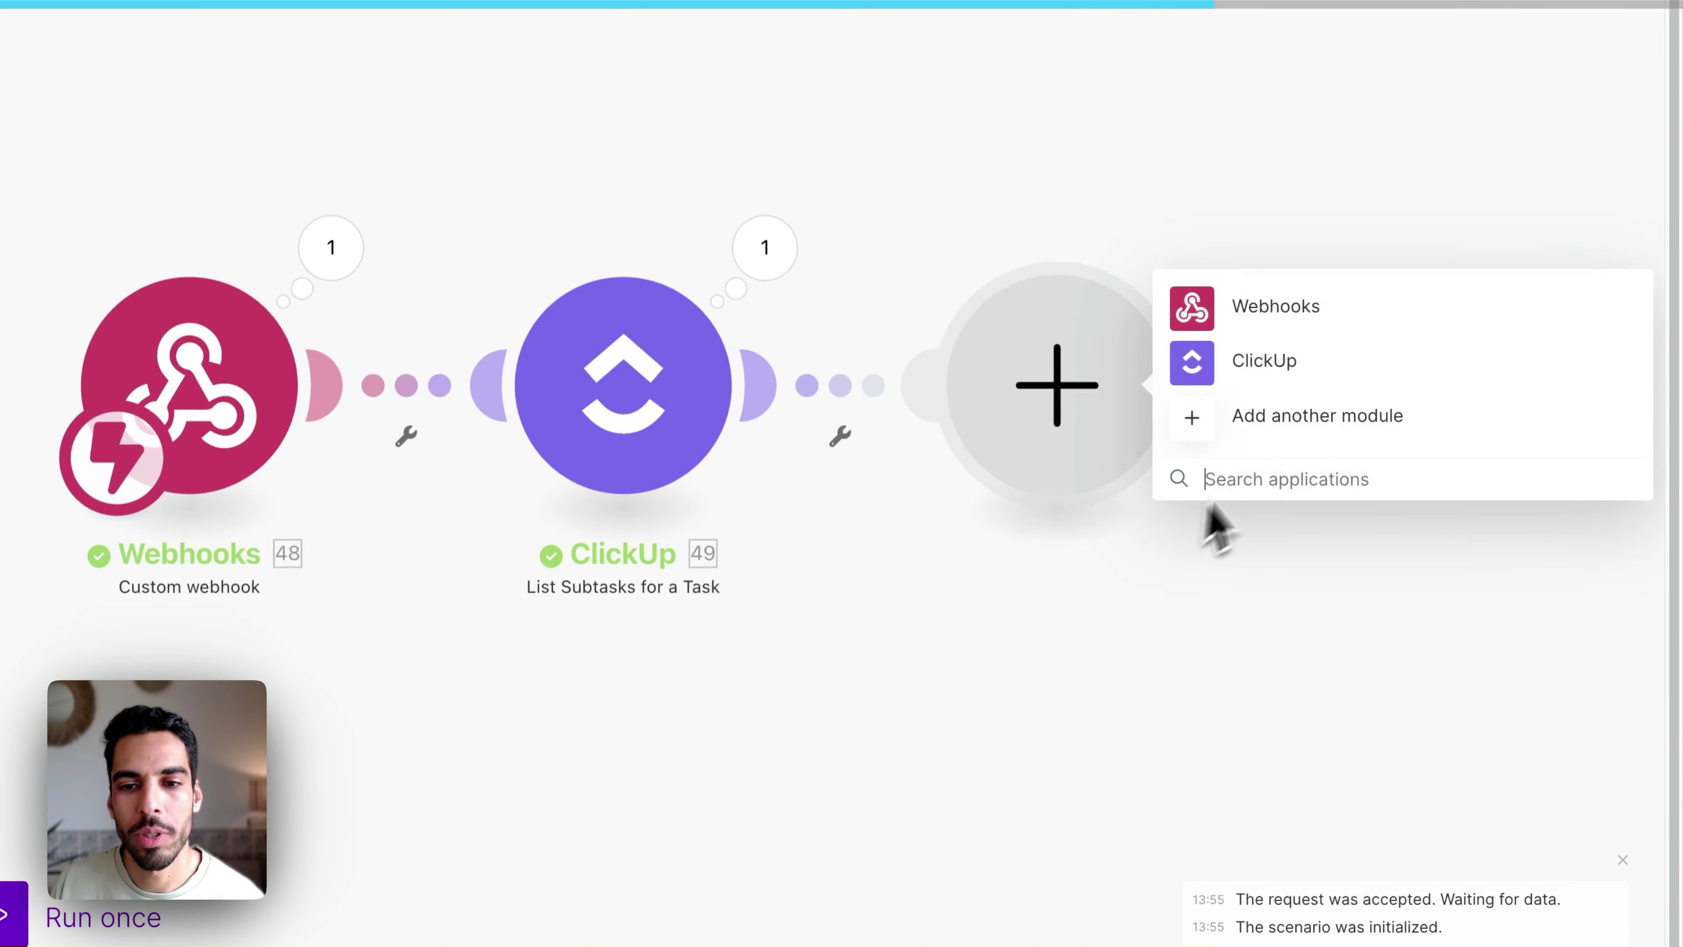
click(1191, 371)
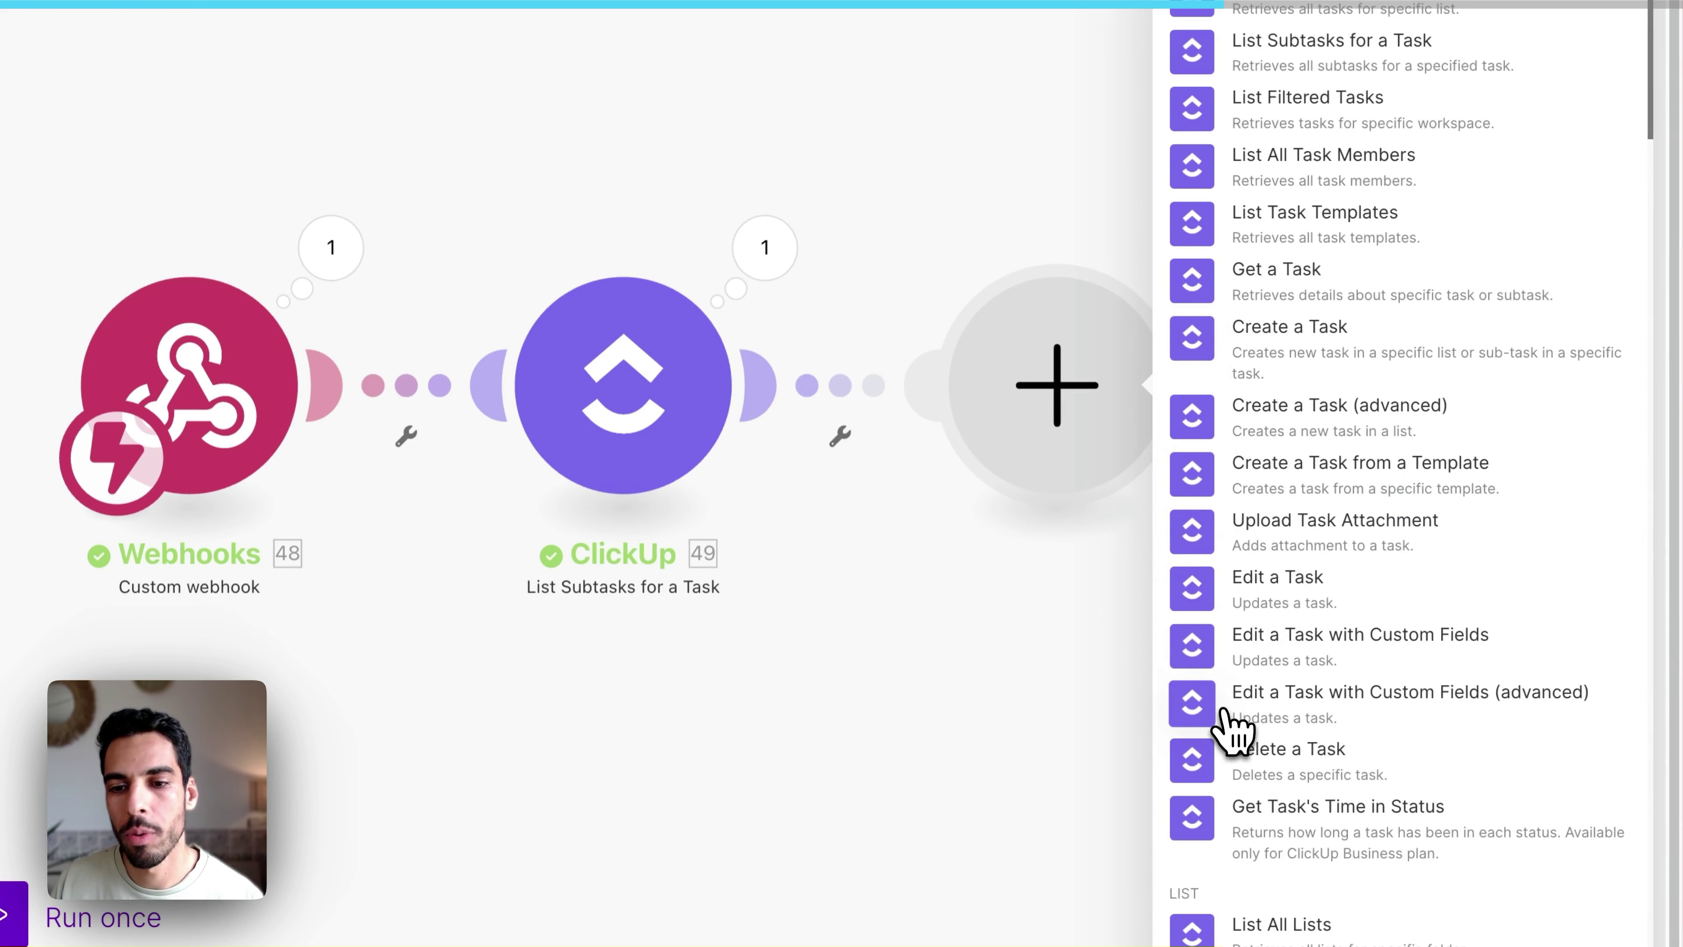
click(1209, 719)
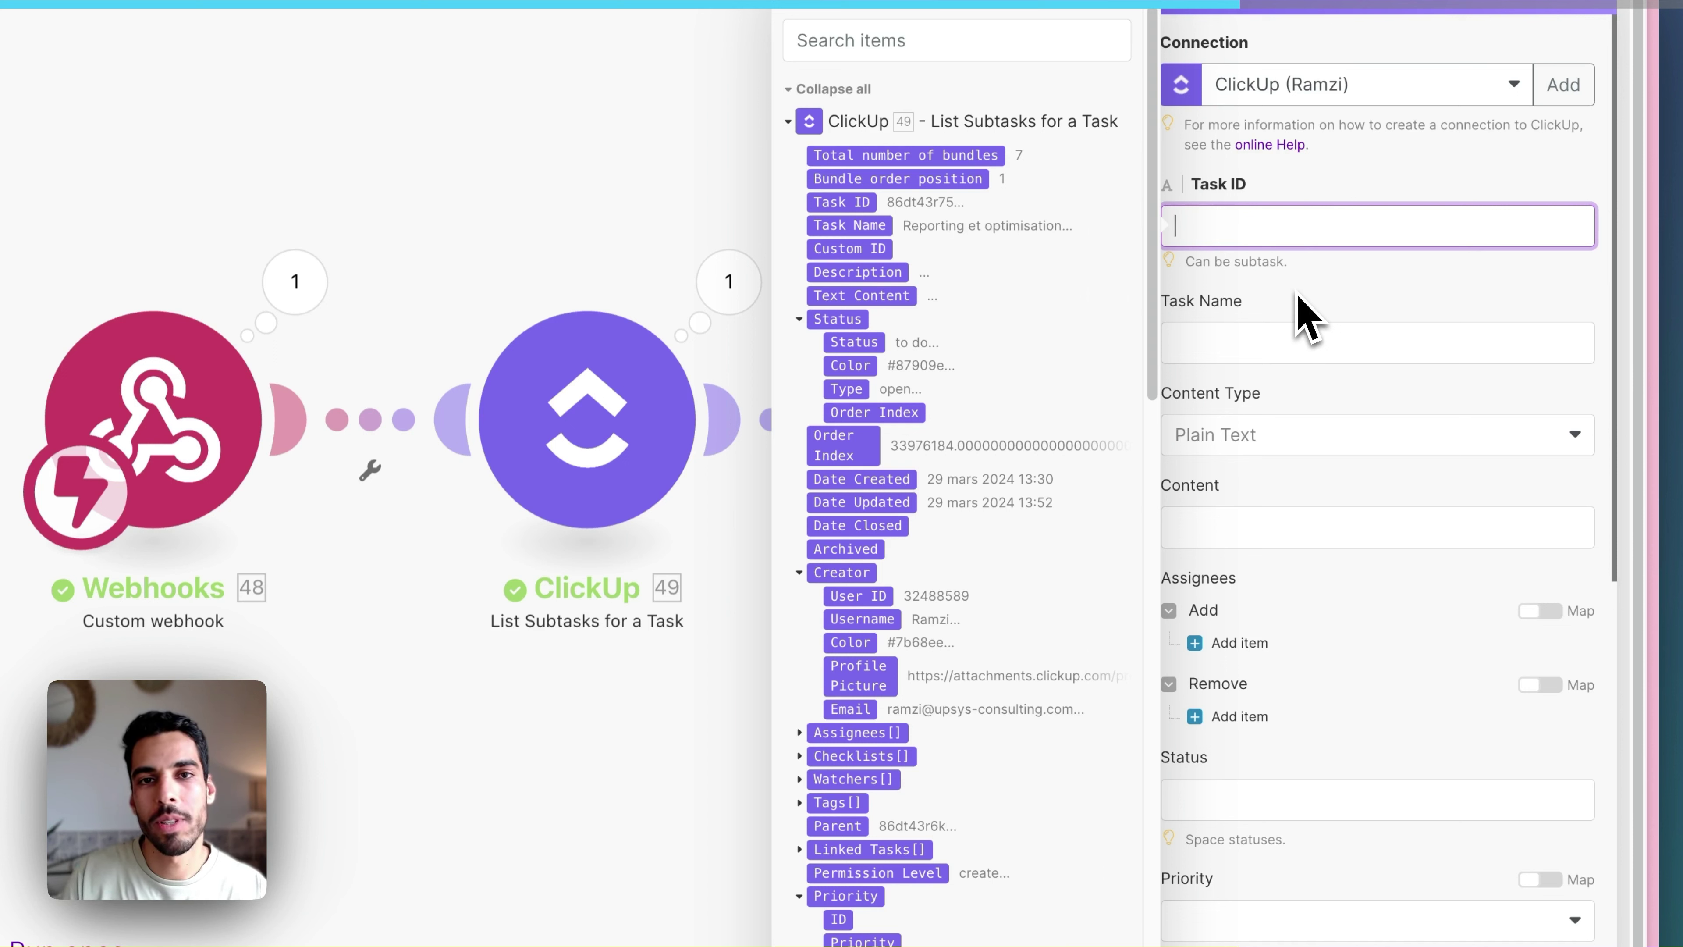
Map the Task ID to the listed subtask's Task ID, and enable mapping for Priority using the webhook's payload priority text value
click(847, 202)
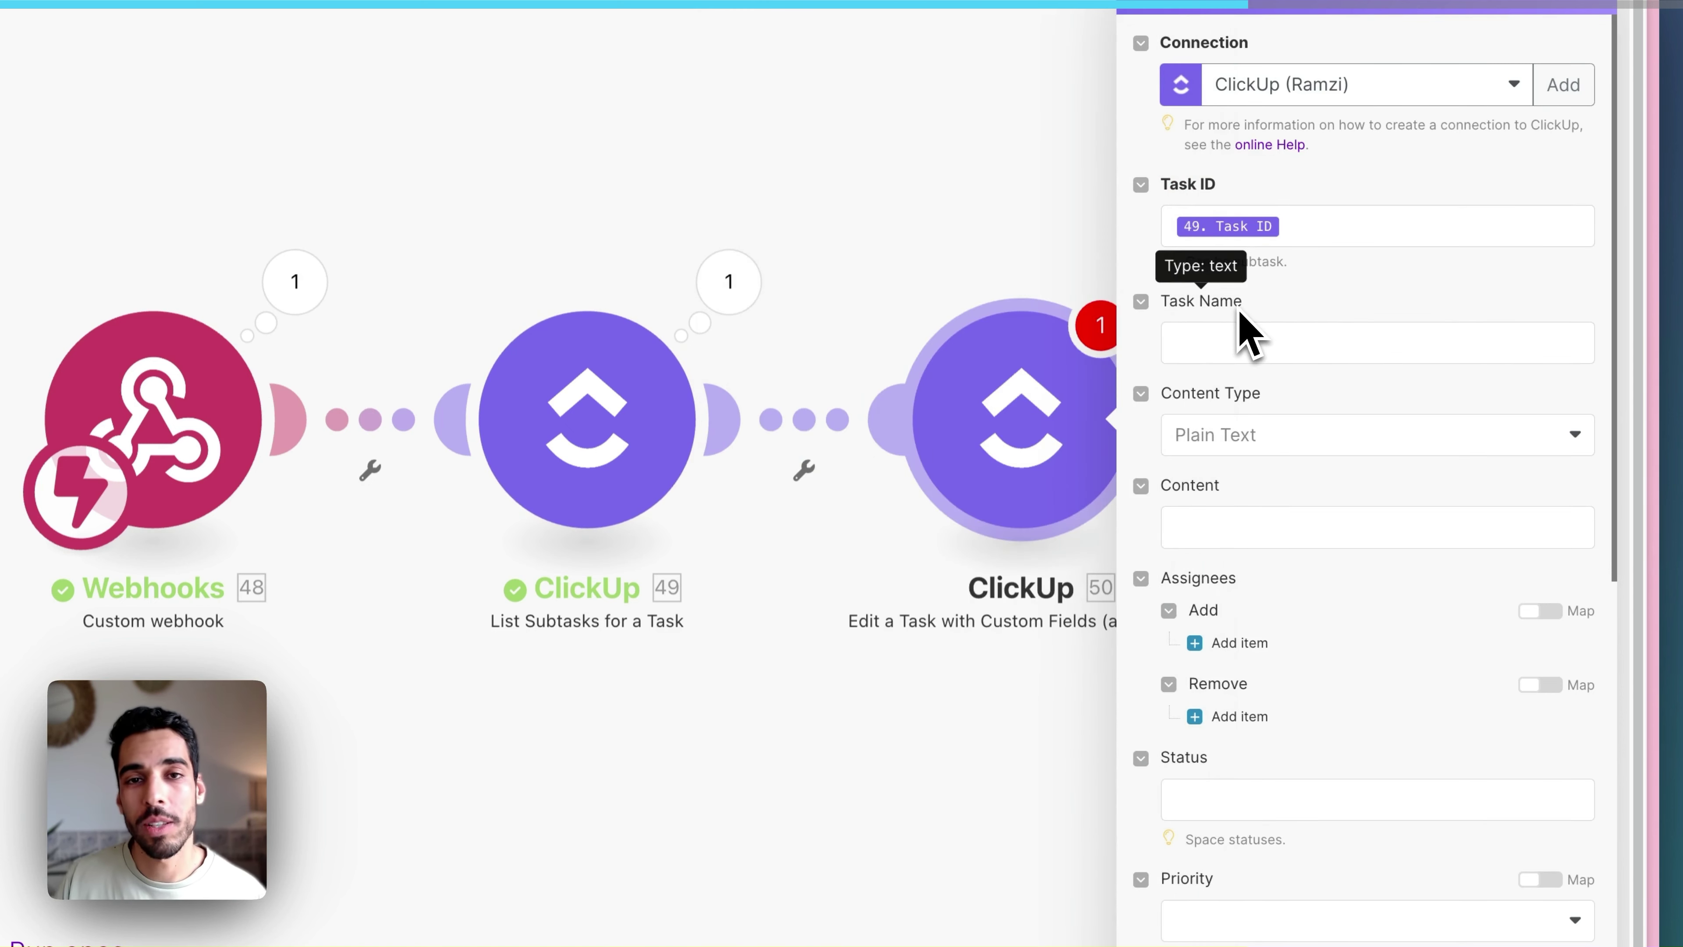
scroll(1252, 365, down, 6)
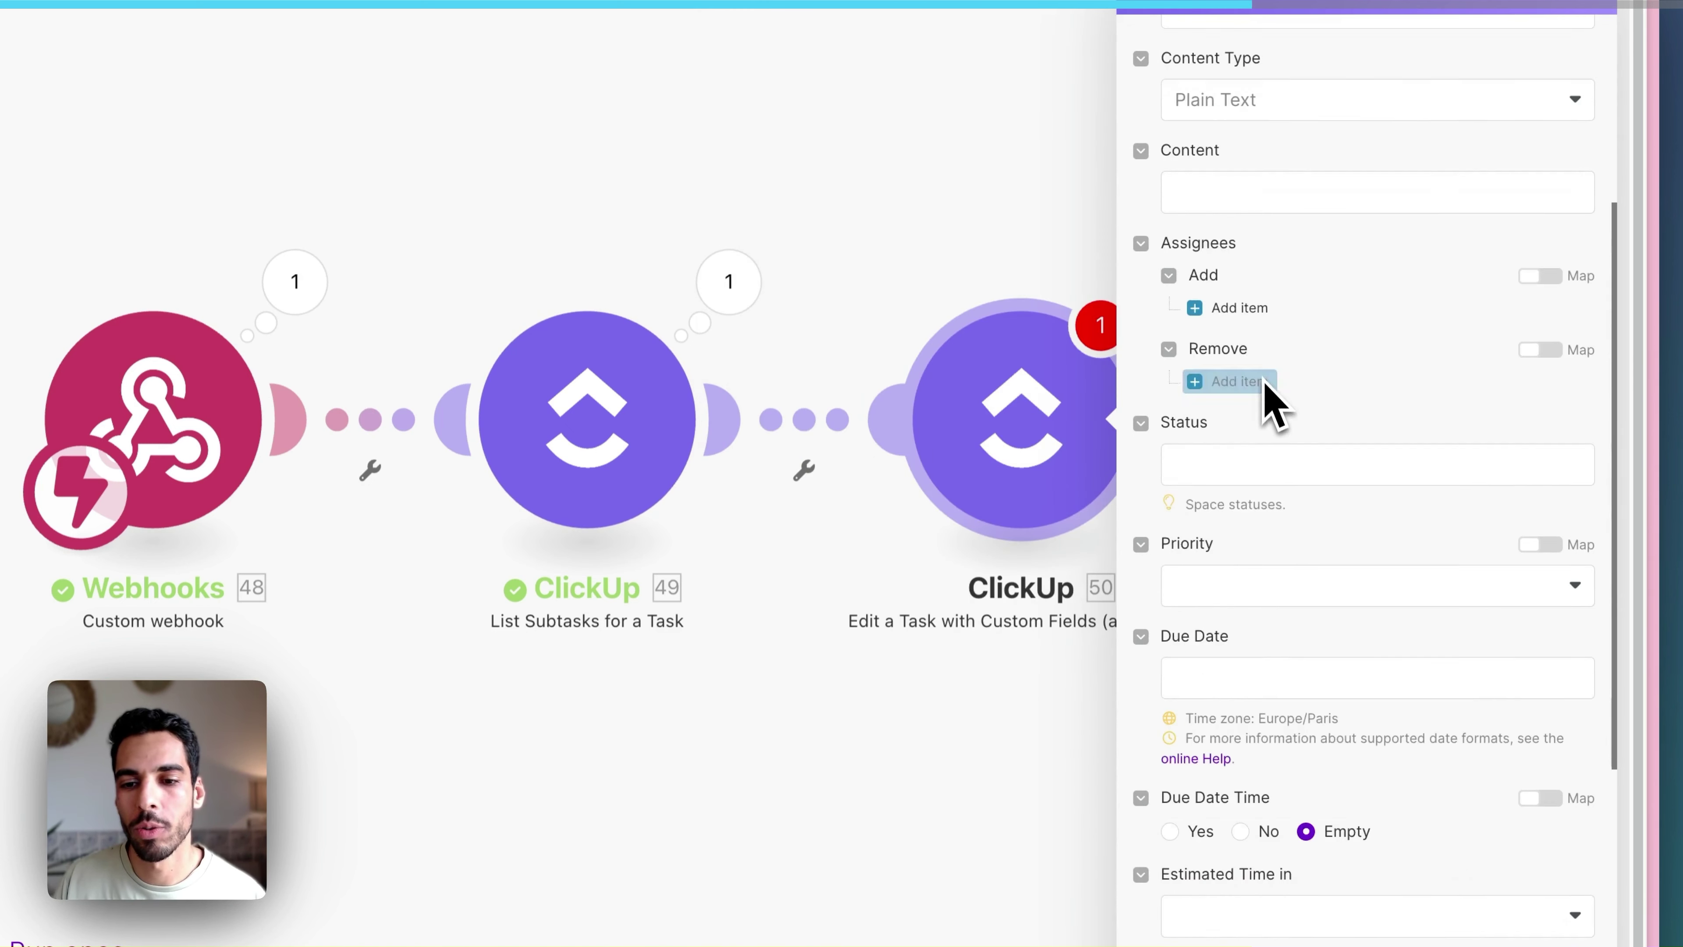
scroll(1288, 550, down, 1)
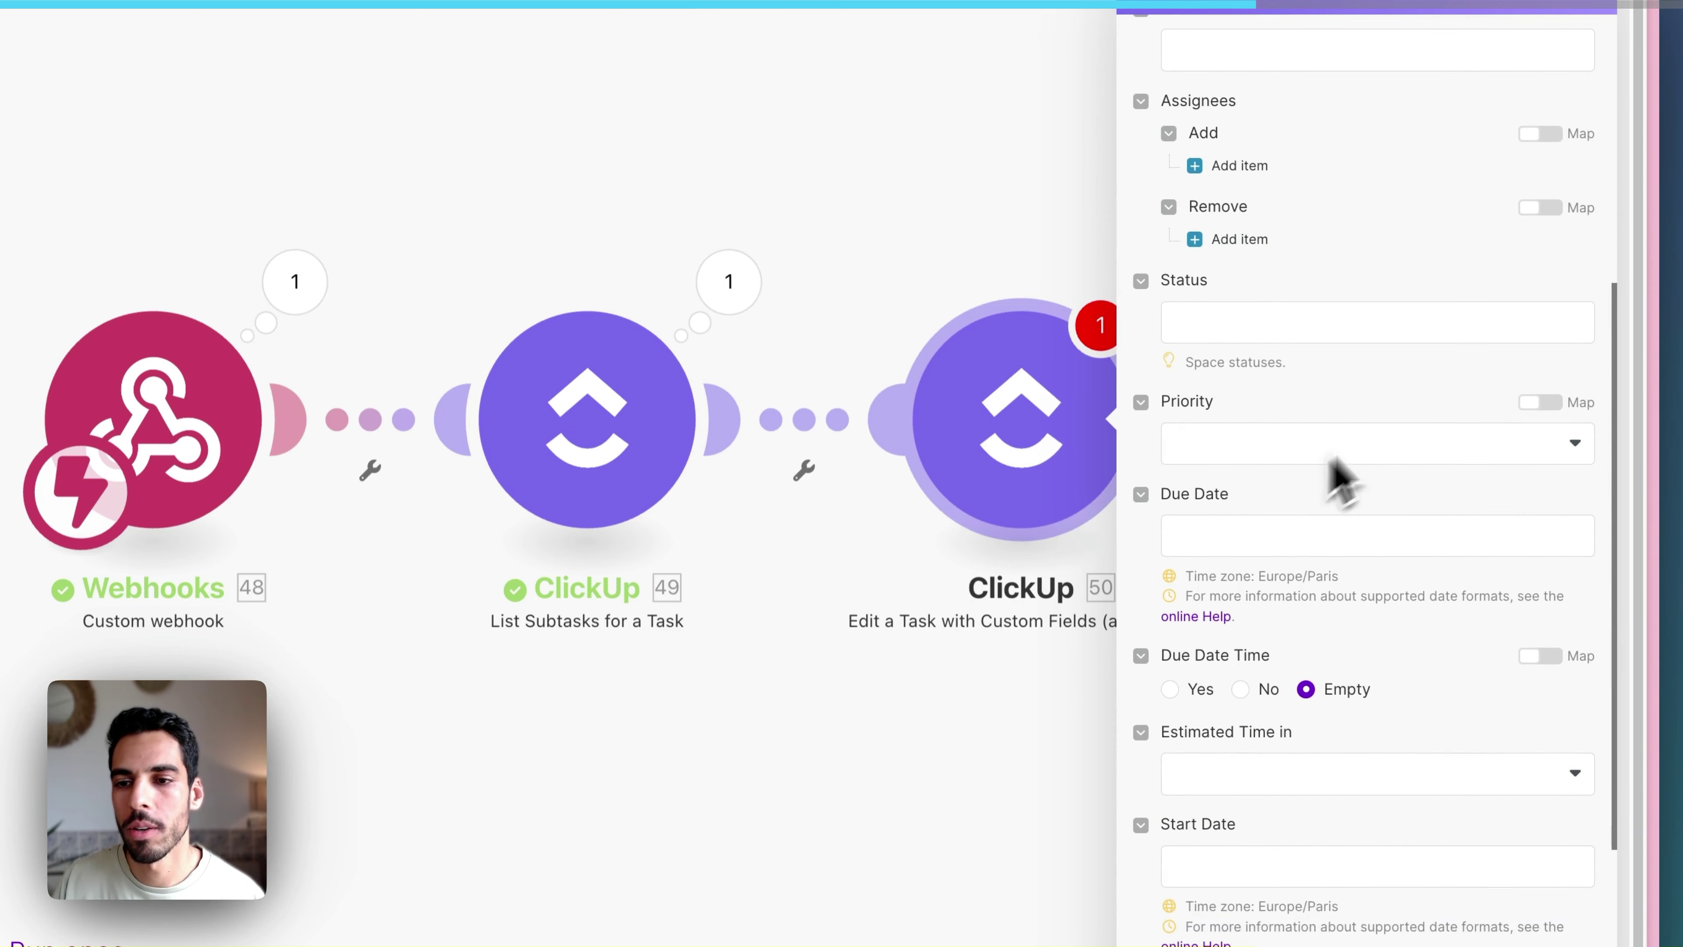
click(1538, 402)
click(1478, 431)
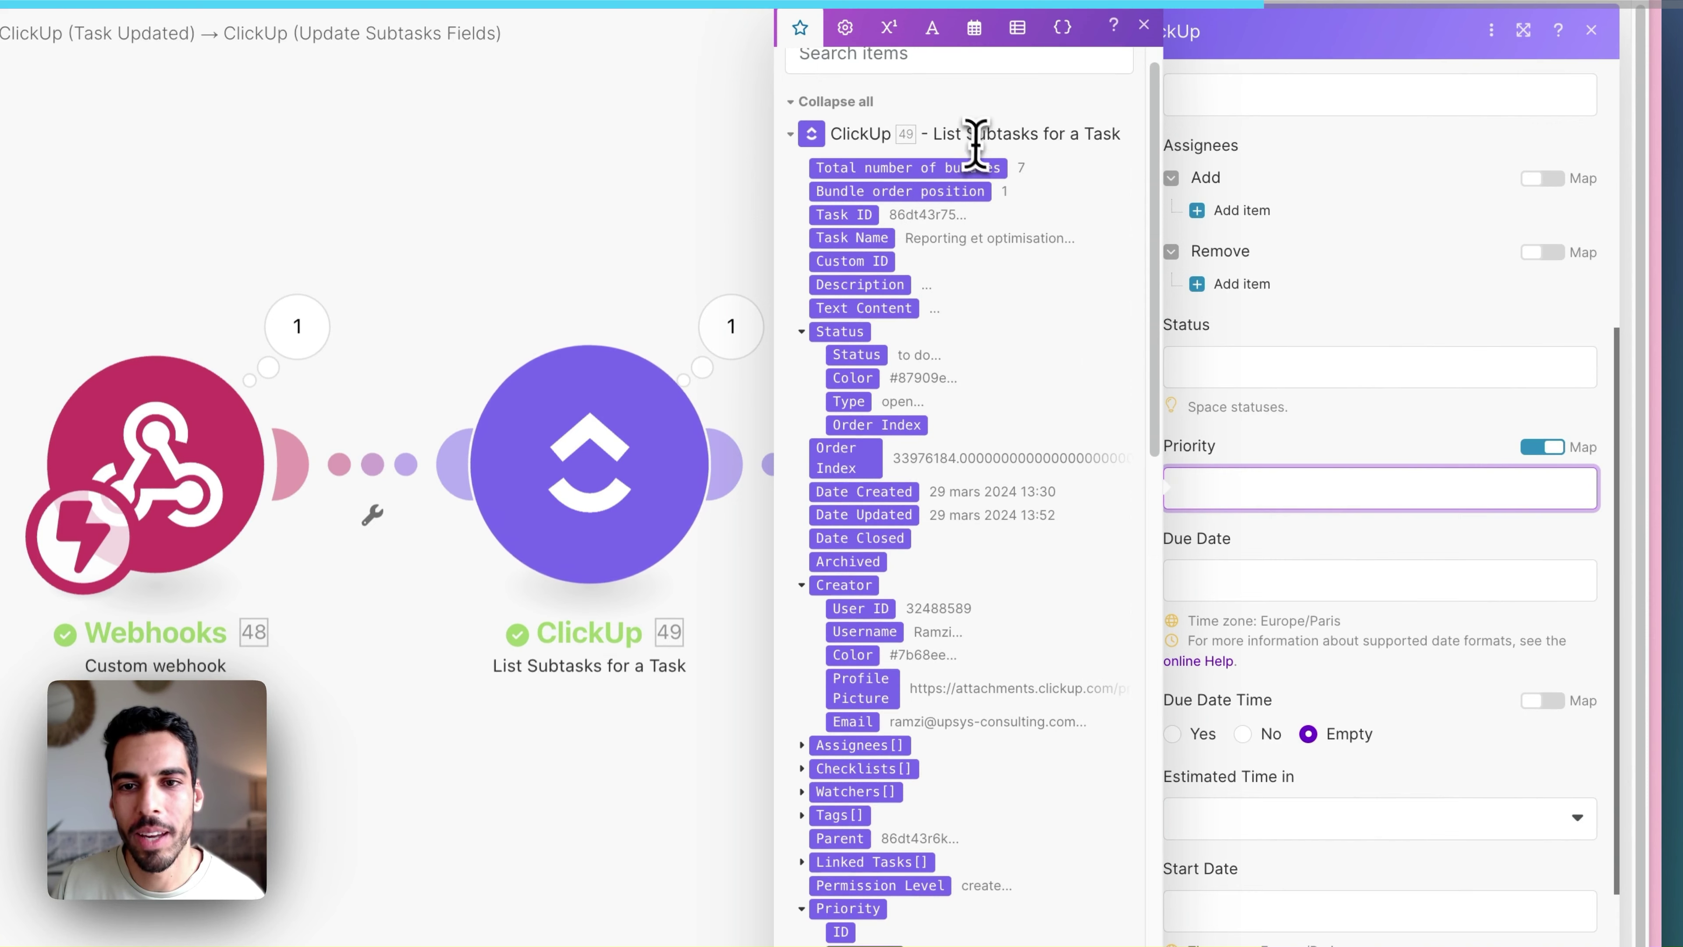
scroll(962, 338, down, 5)
scroll(962, 335, up, 6)
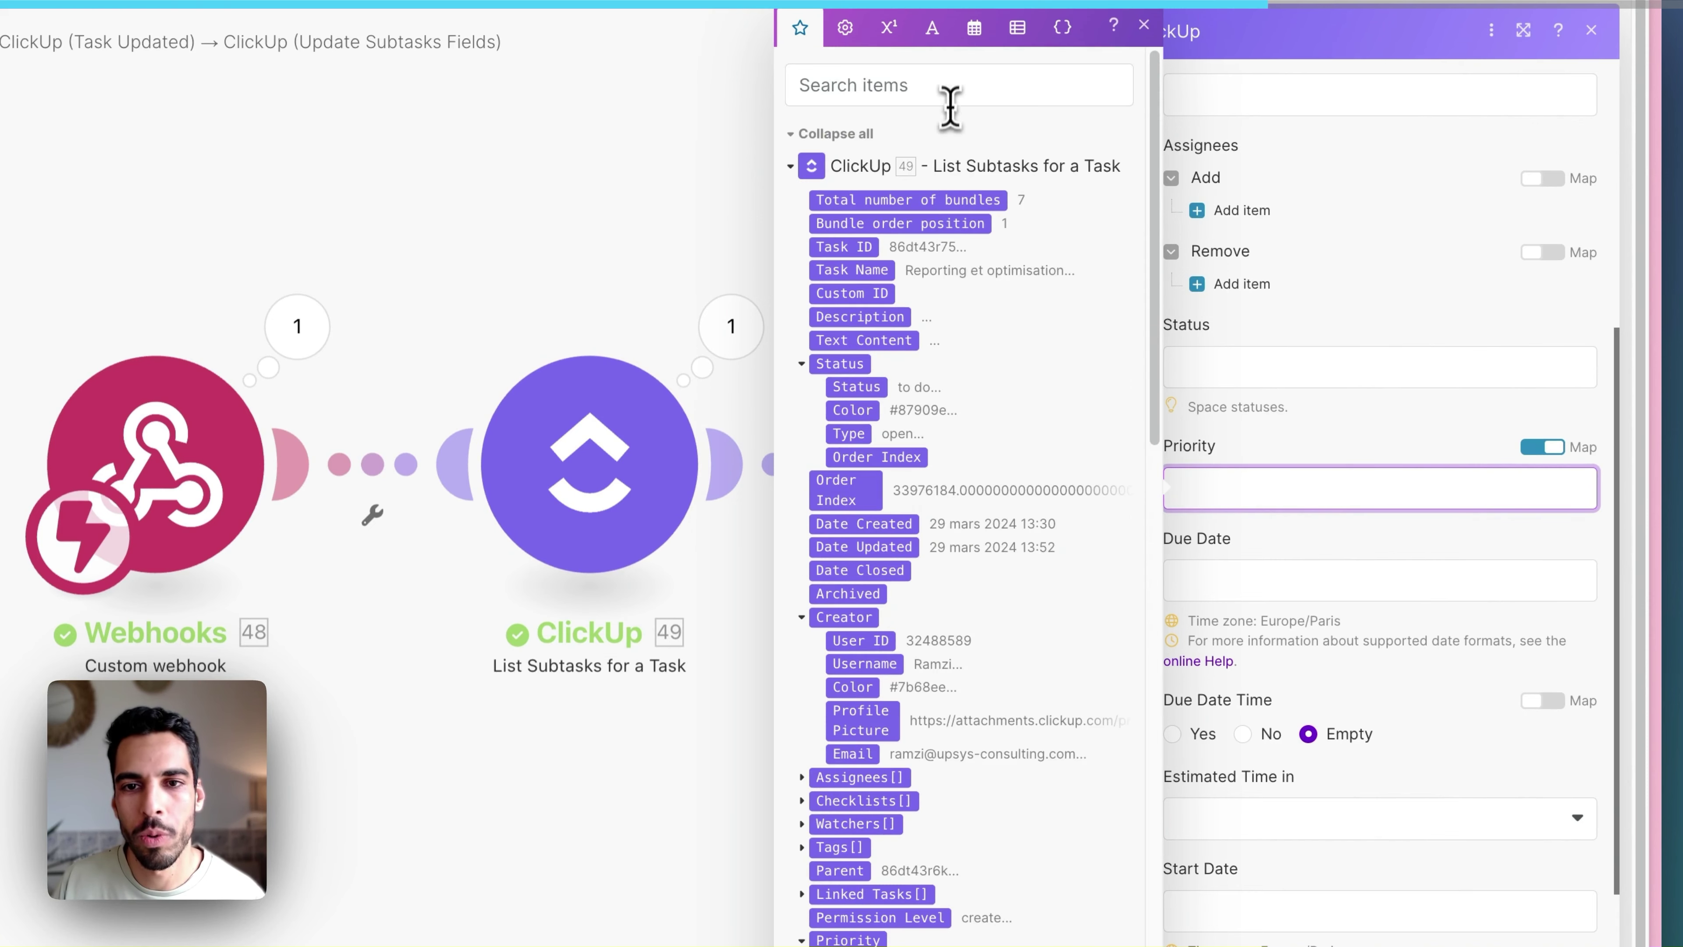
click(954, 89)
text(prio)
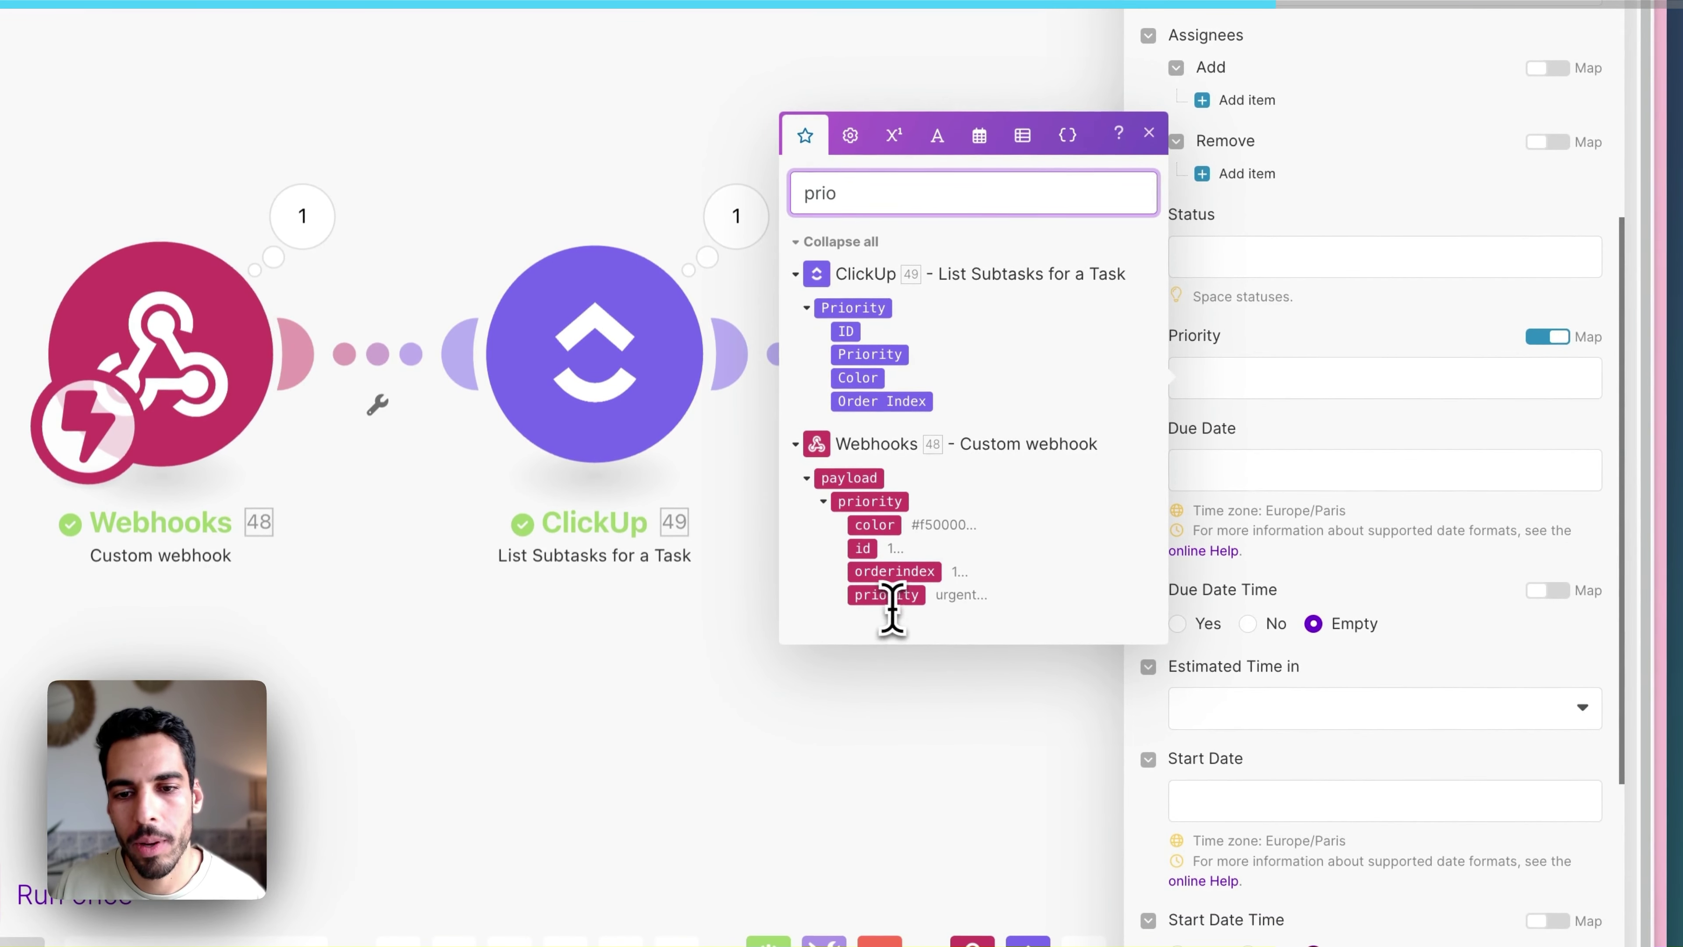
click(915, 600)
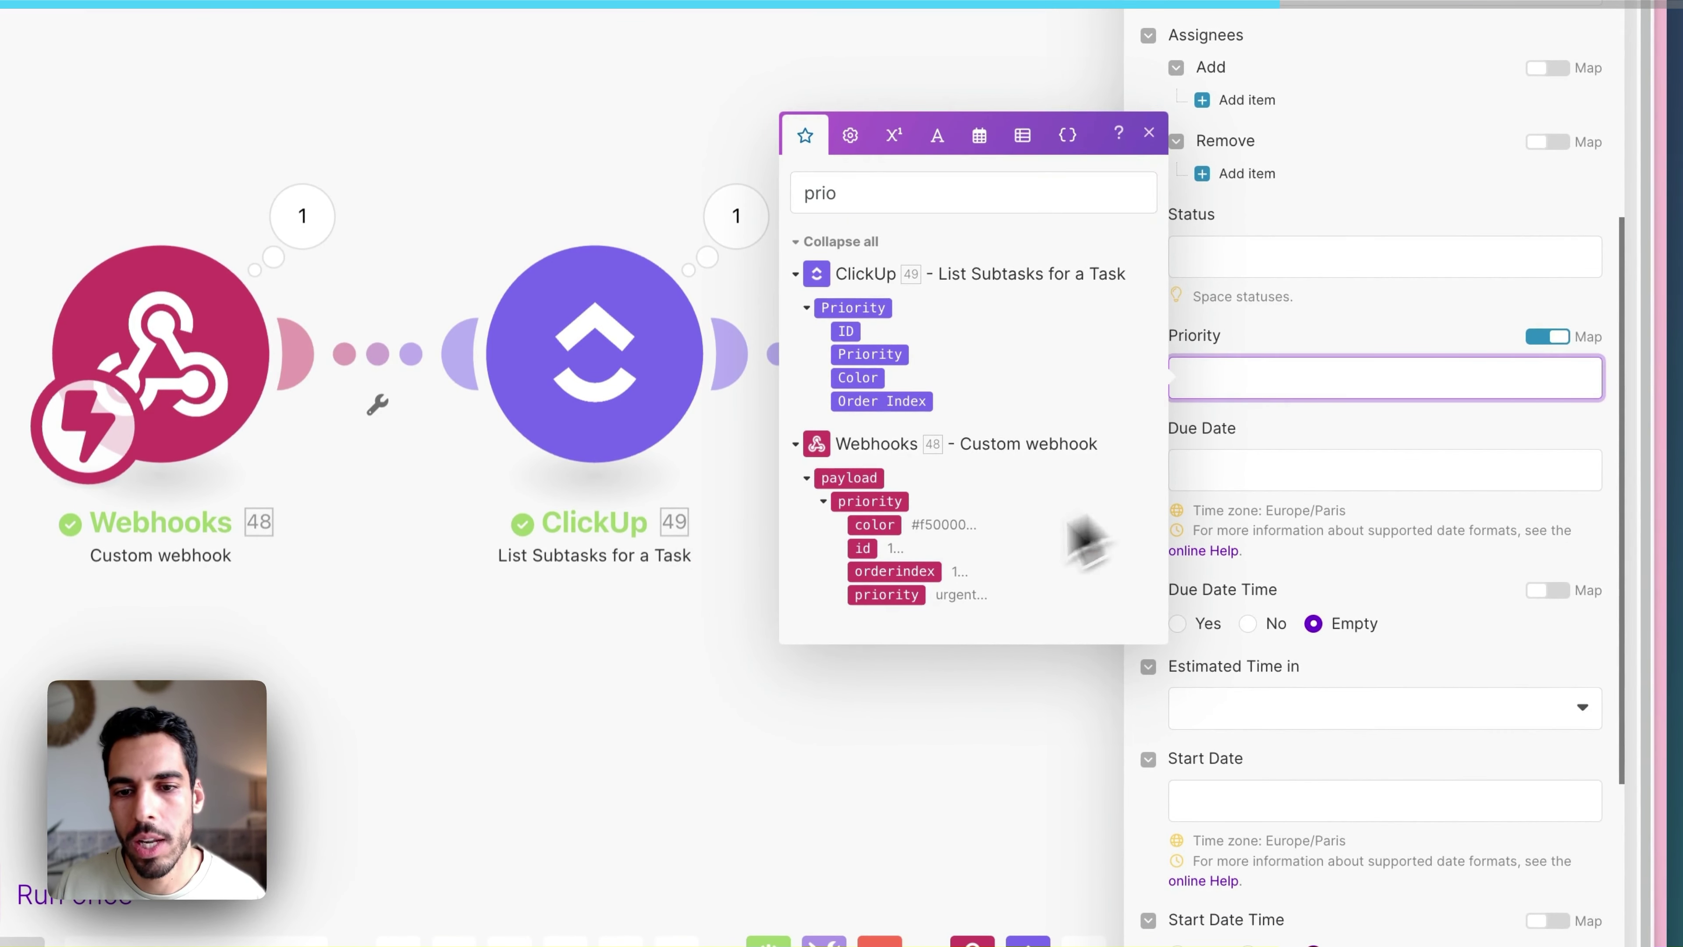
click(902, 594)
click(1267, 441)
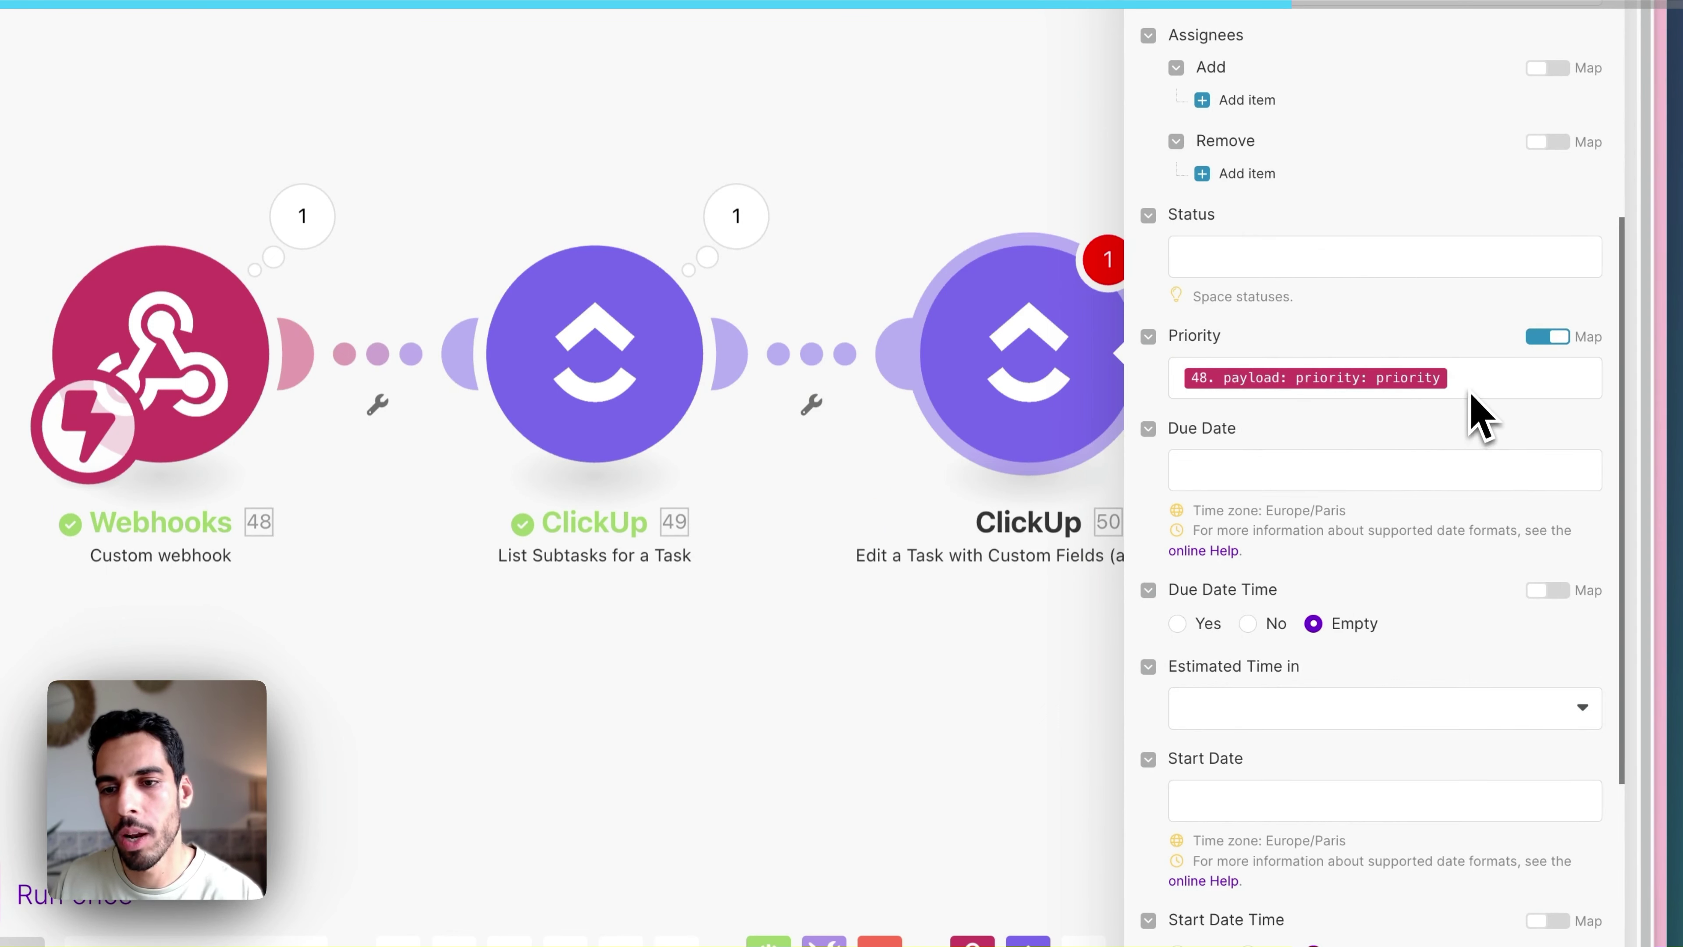
Map the Due Date to the webhook's payload due_date
click(1299, 470)
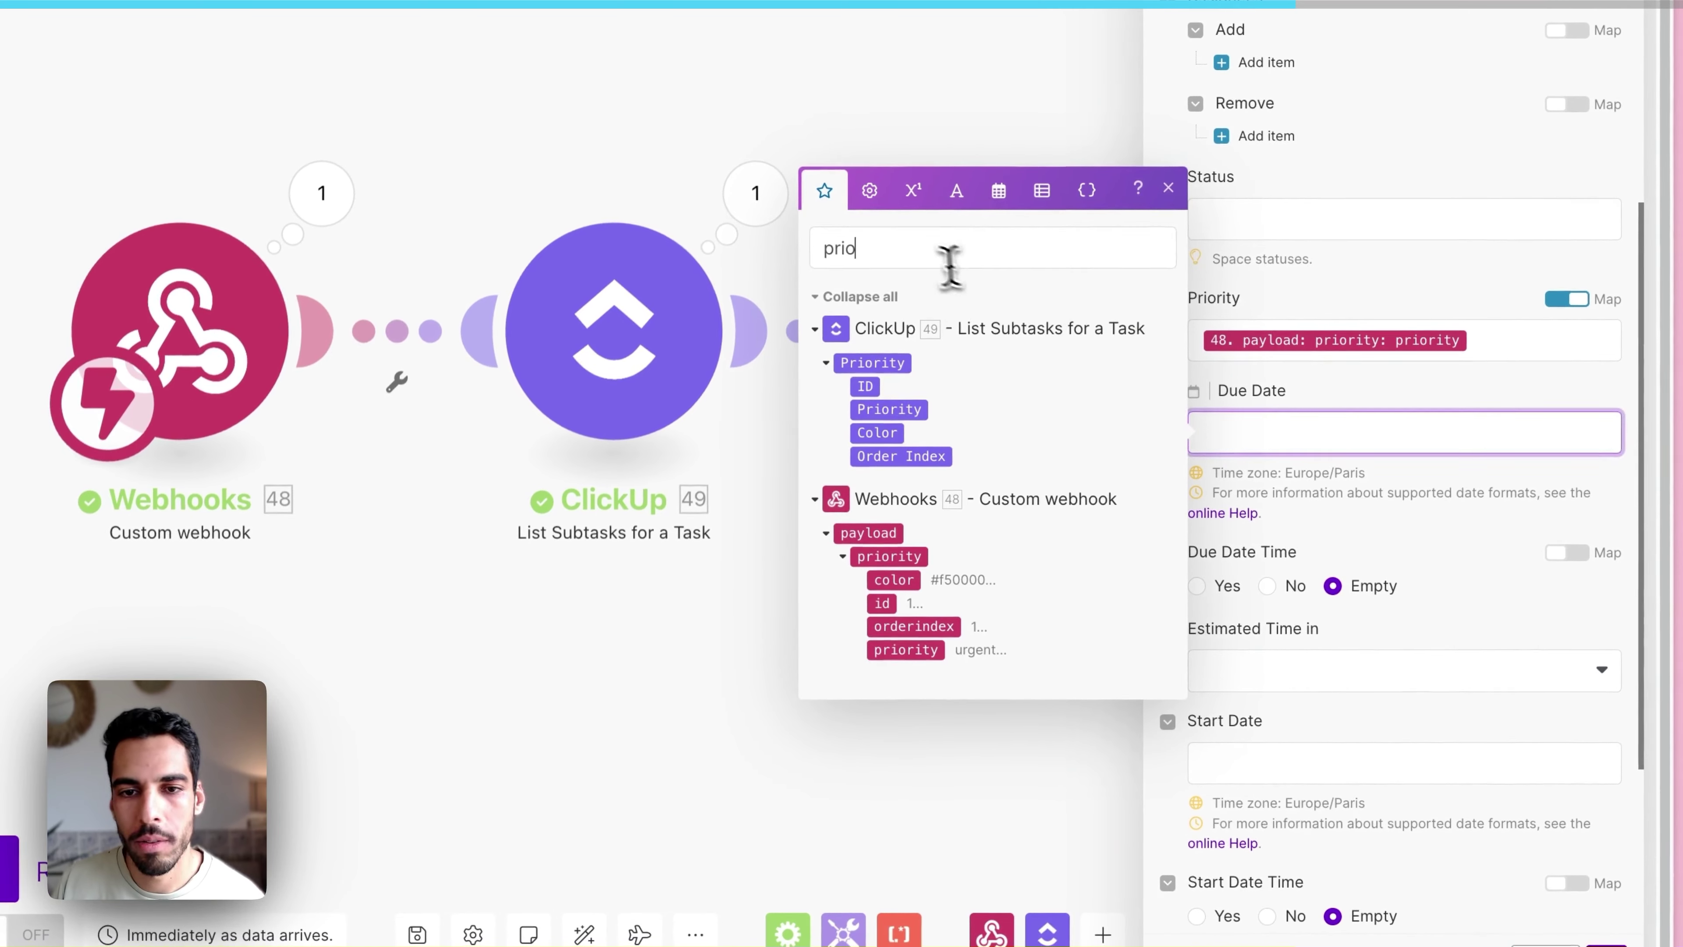
click(925, 255)
text(due)
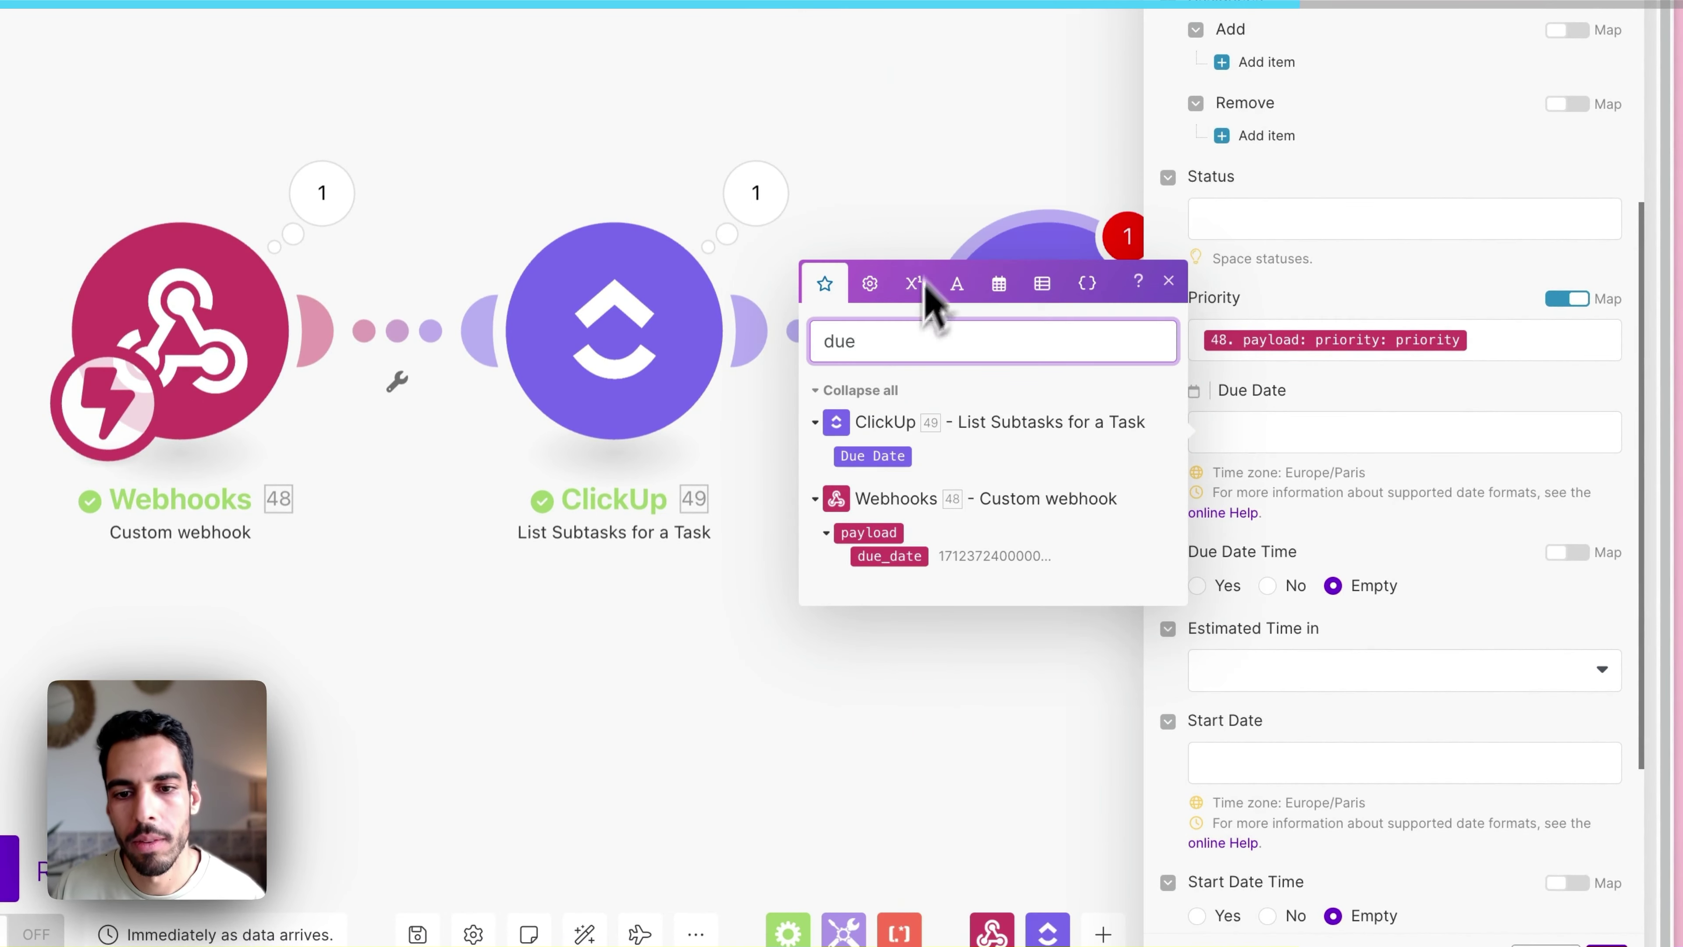
drag(890, 556, 1439, 444)
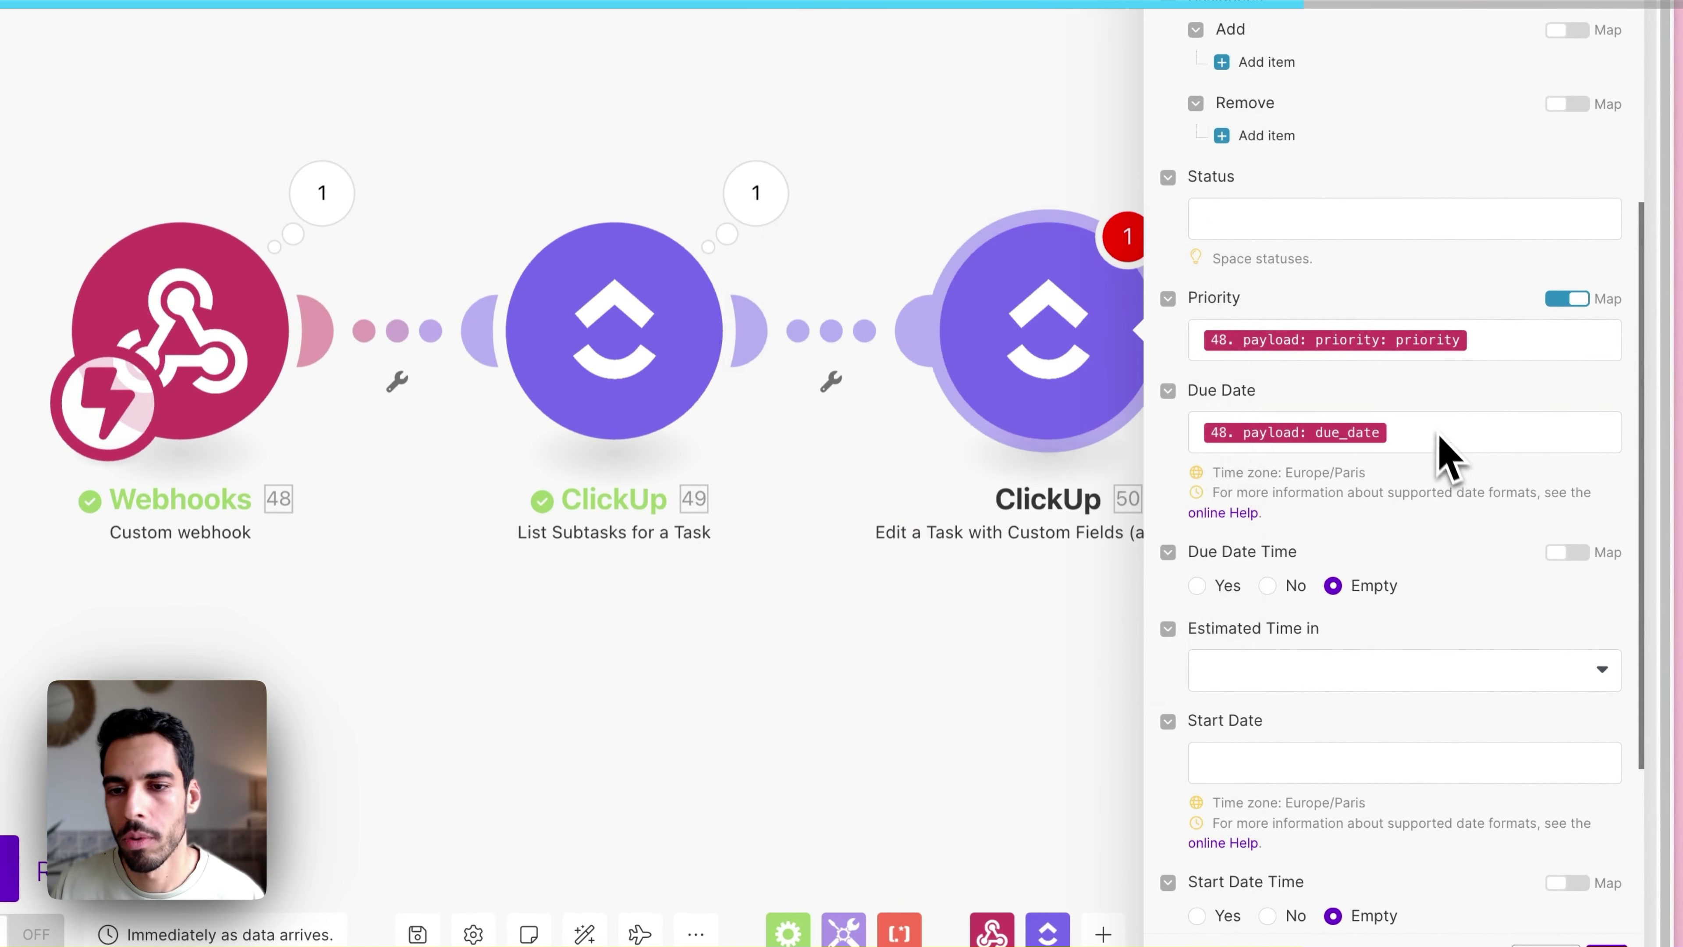
Map the Start Date to the webhook's payload start_date
scroll(1439, 451, down, 1)
click(1379, 729)
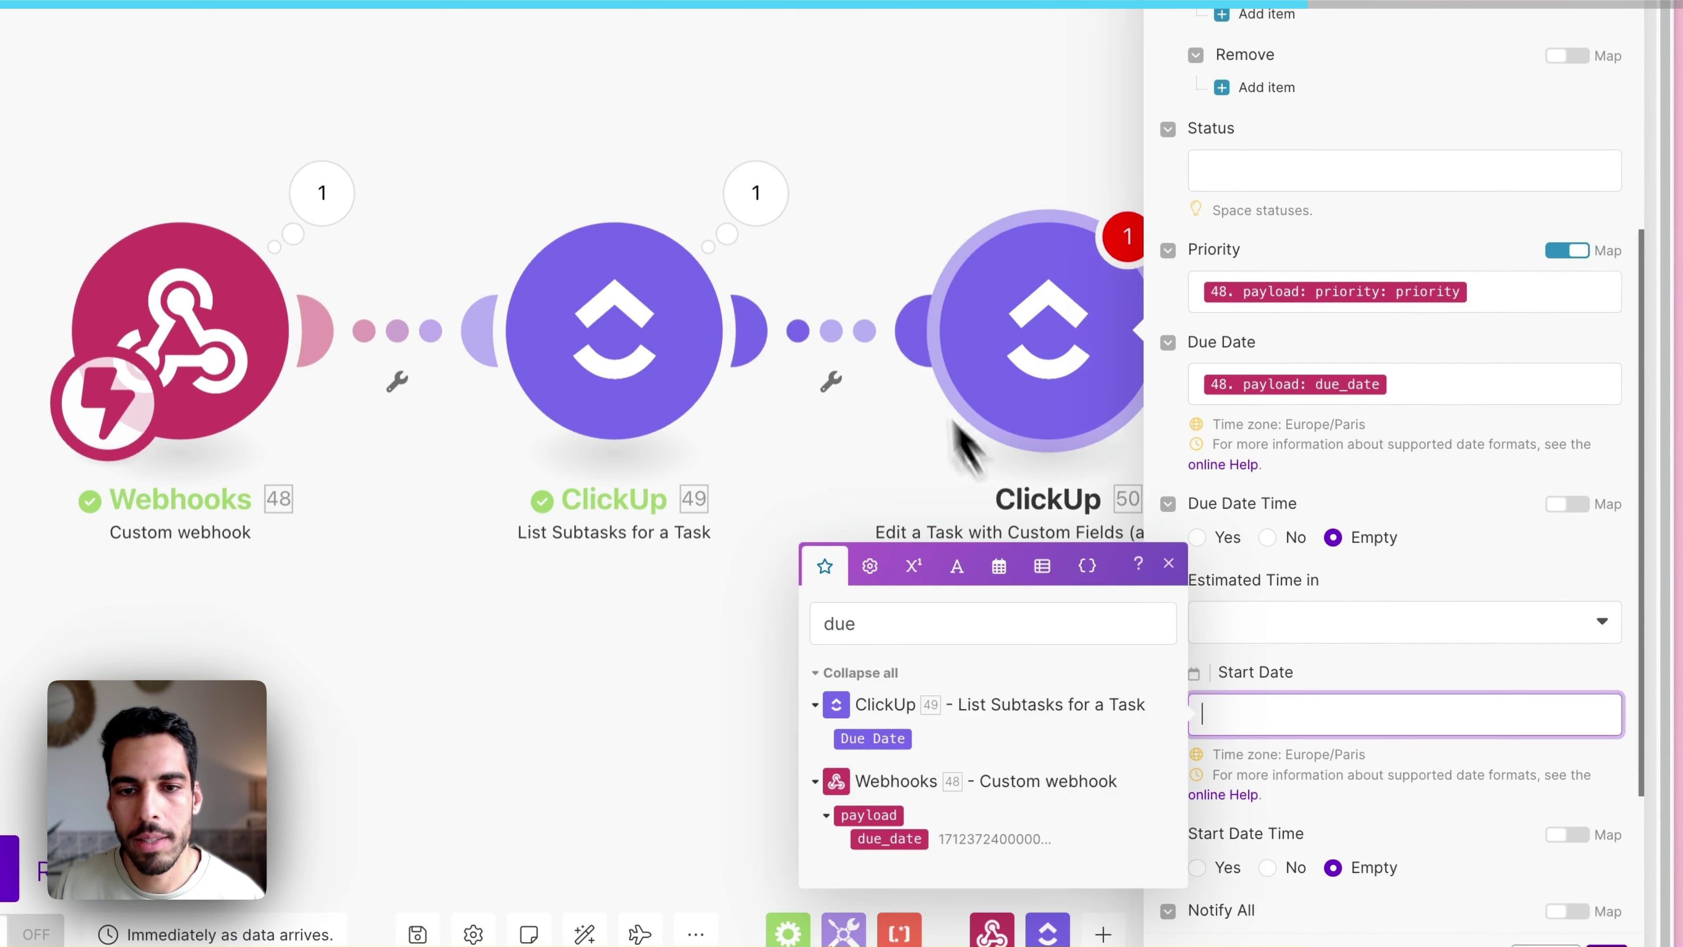
click(941, 620)
text(star)
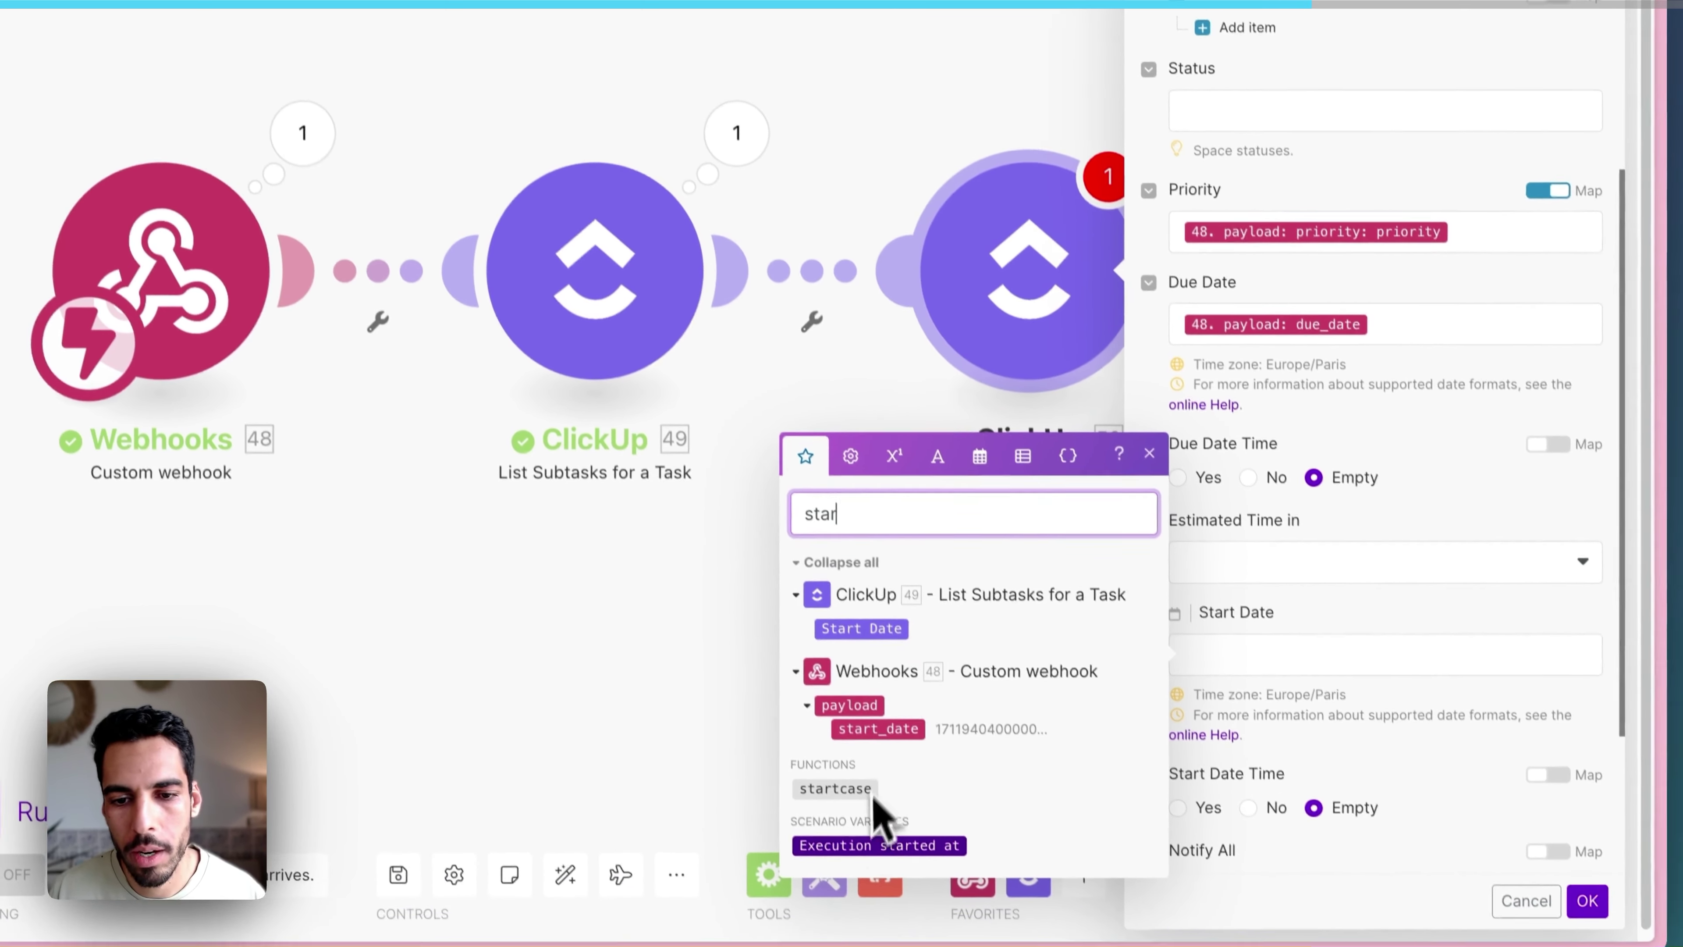
click(870, 714)
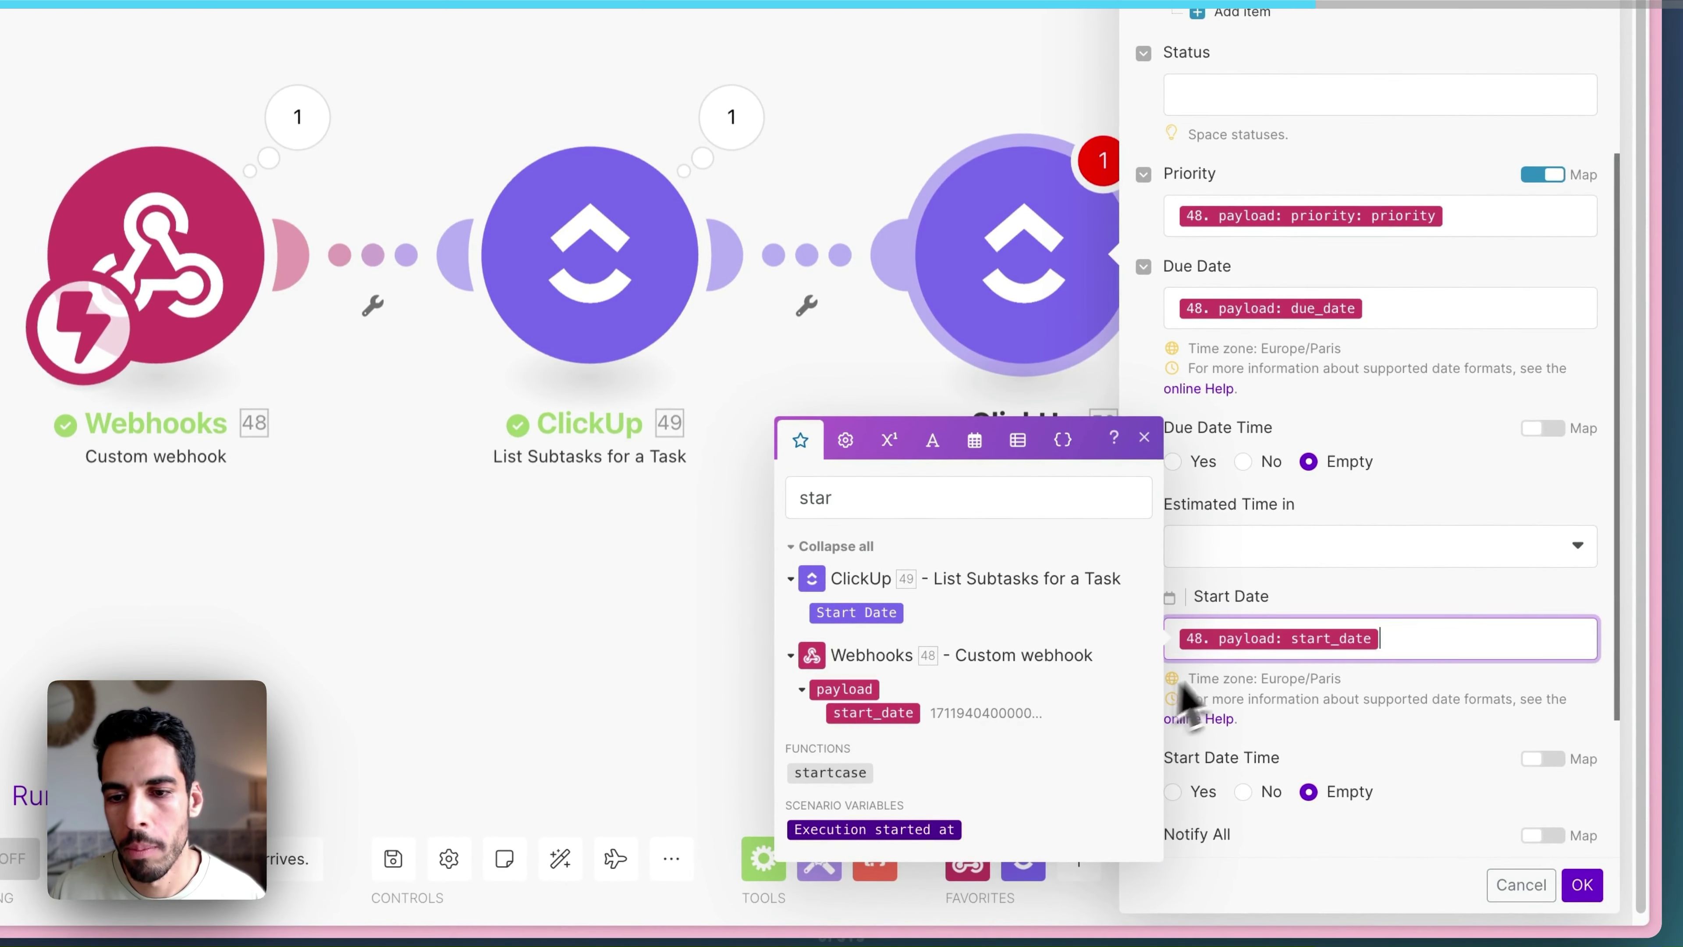
click(1346, 696)
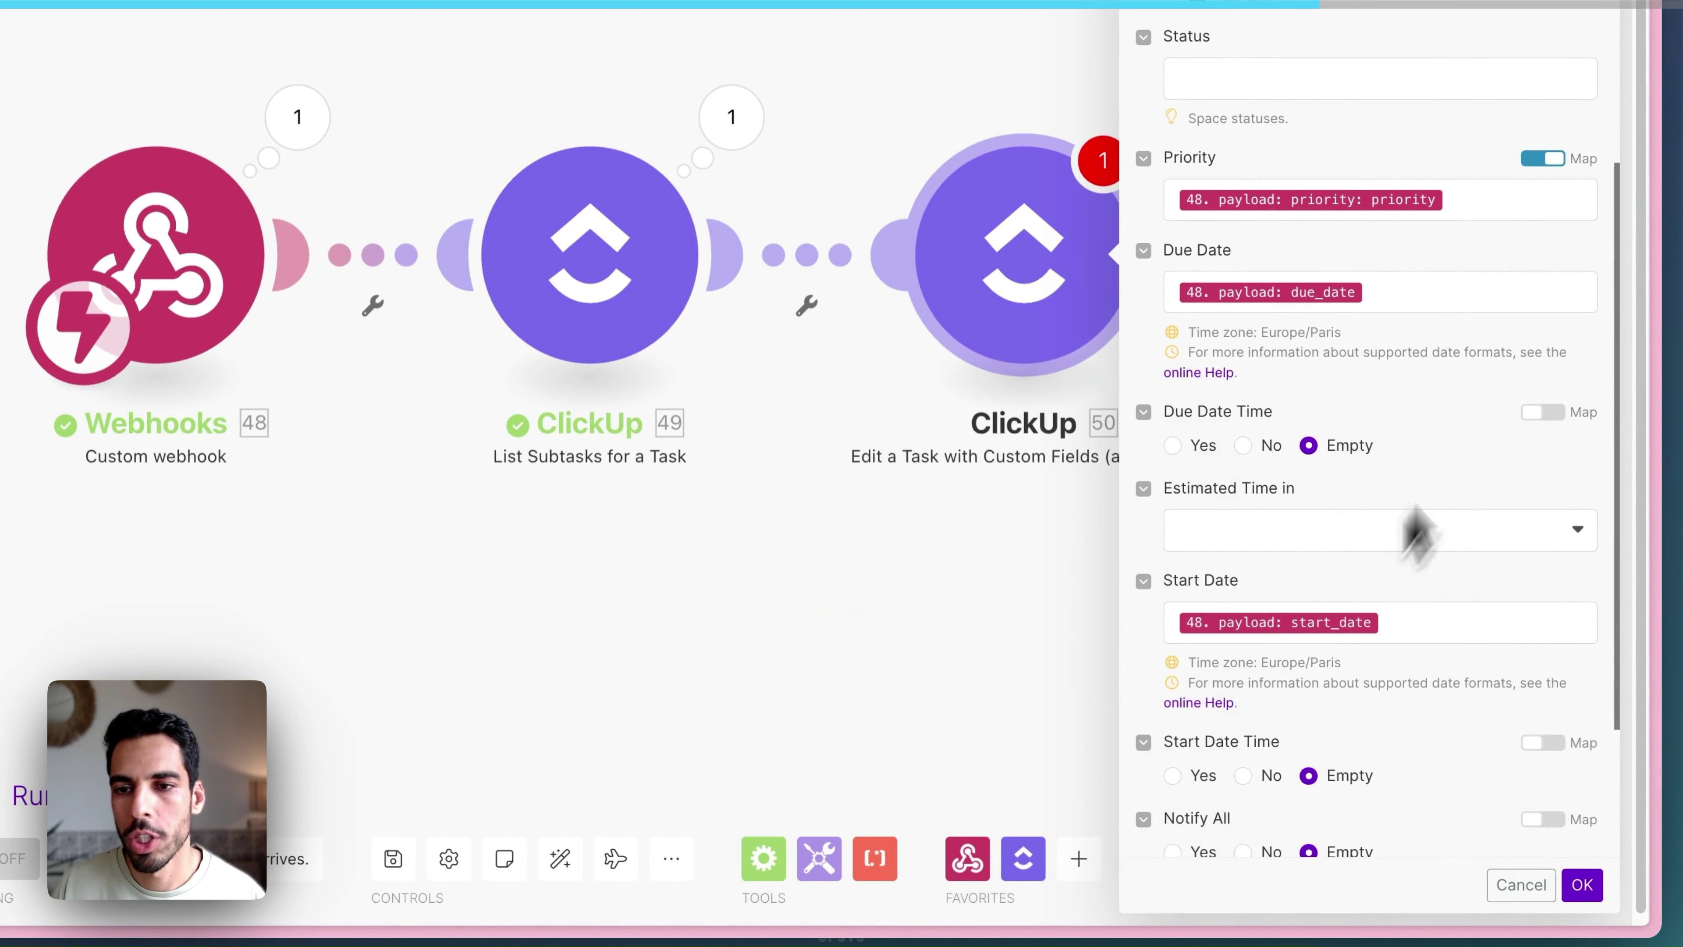
Add a custom field item and map its Custom Field ID to the id under the webhook payload's custom_fields
scroll(1346, 719, down, 4)
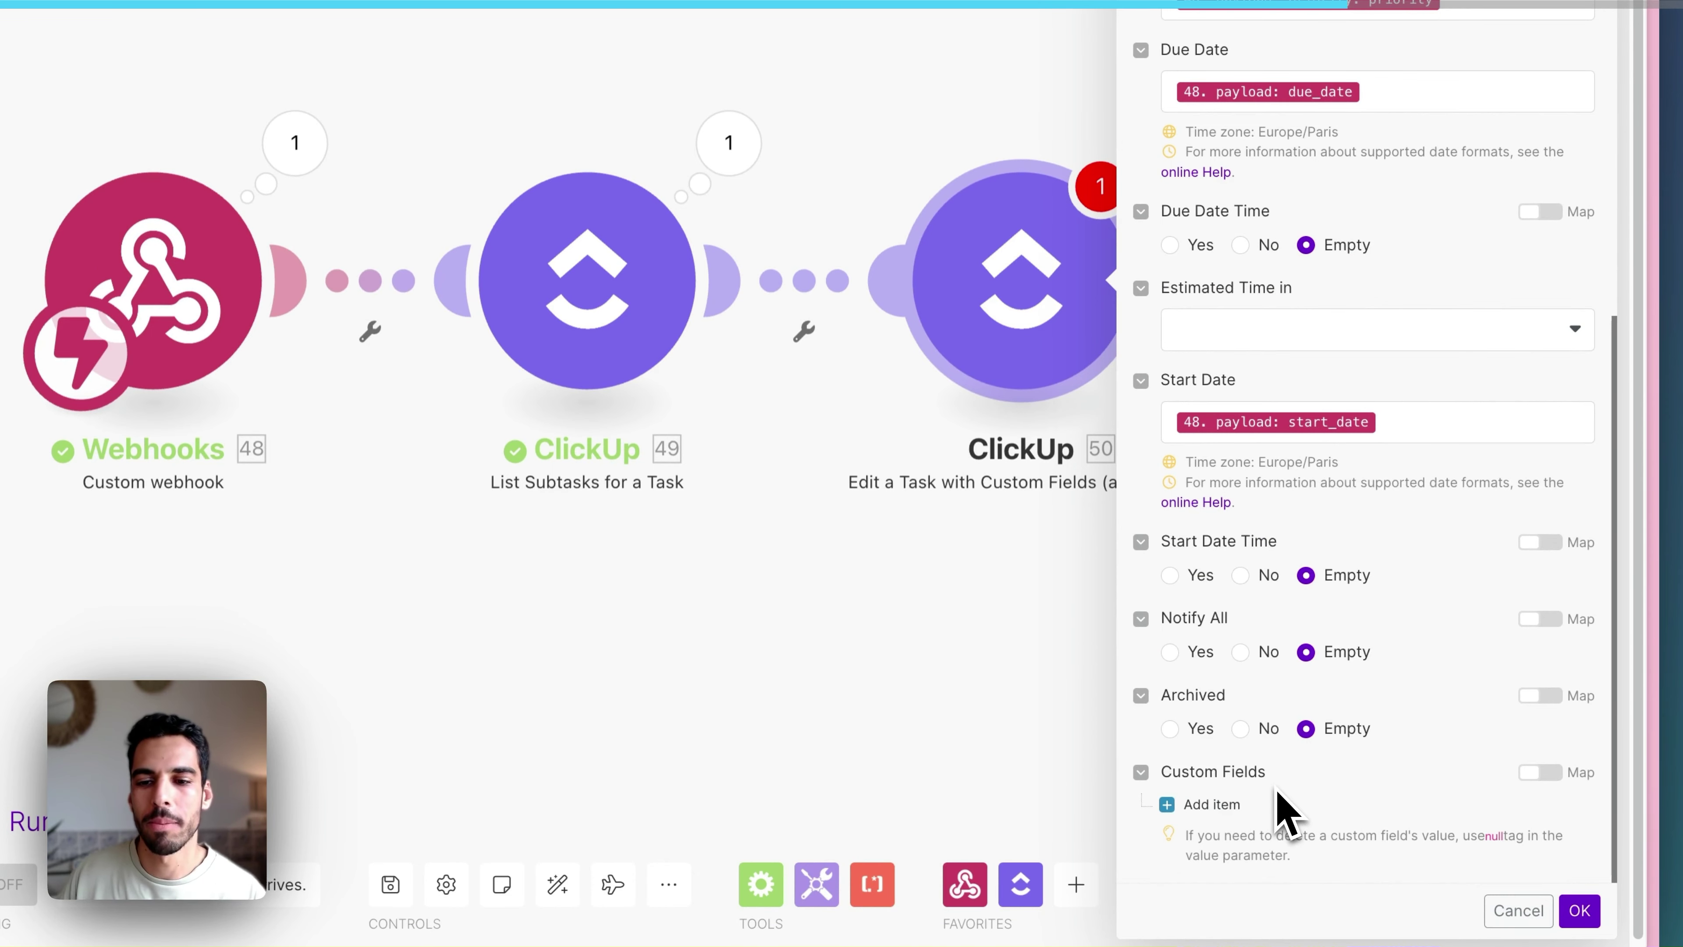
click(1207, 805)
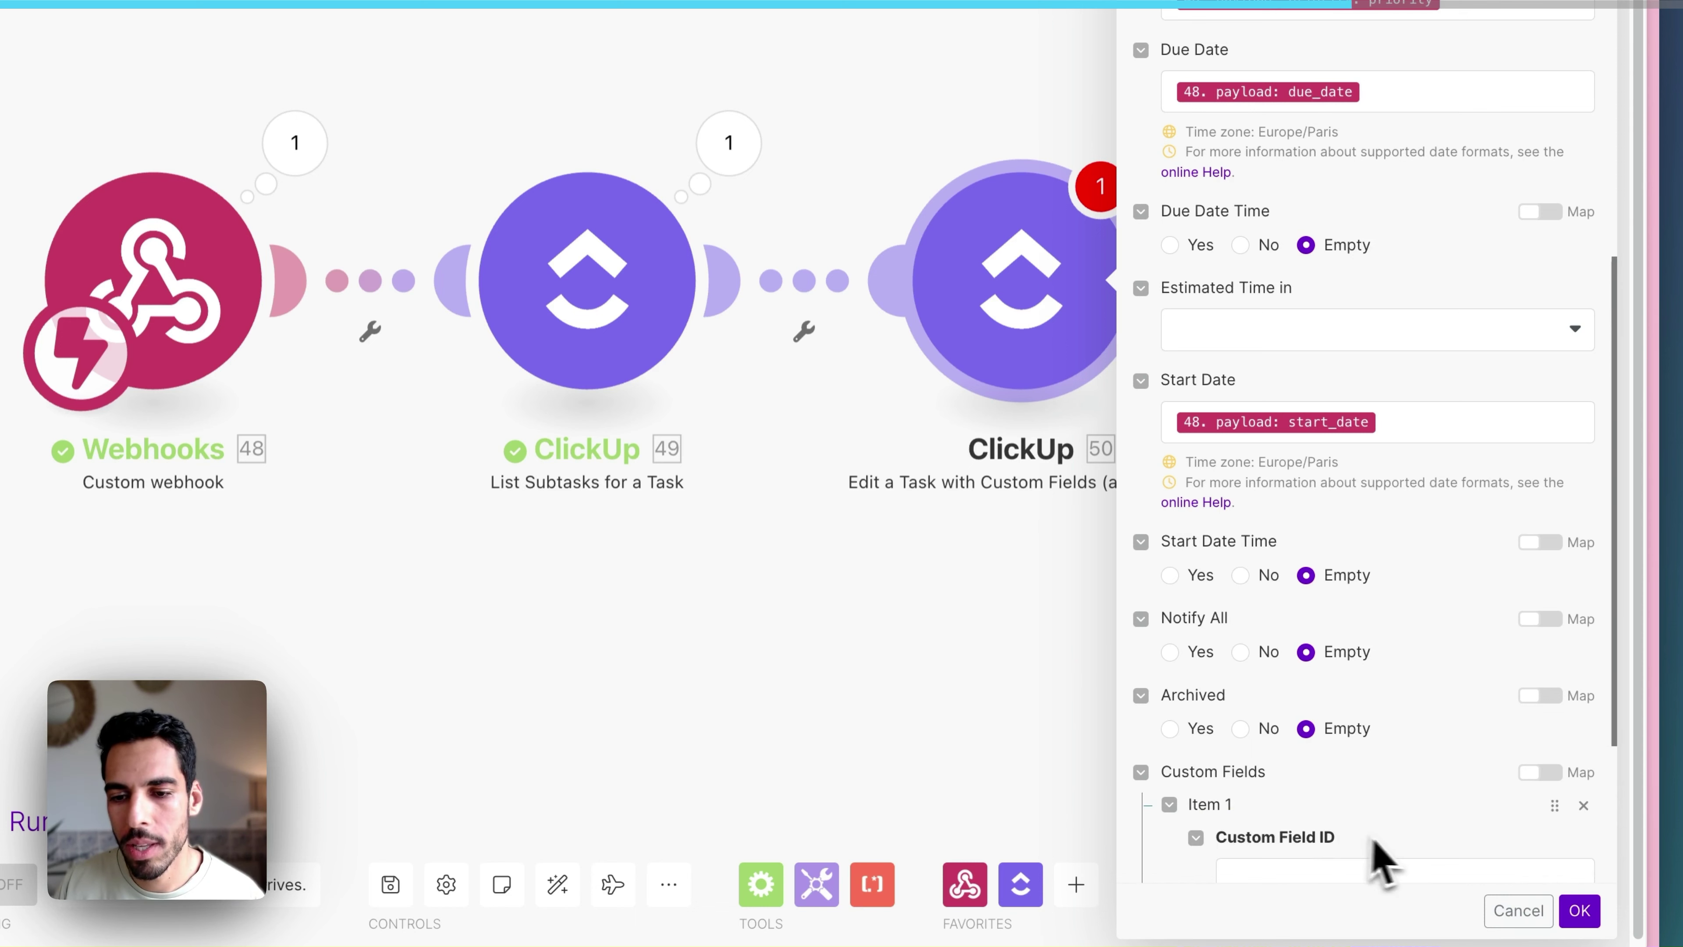
click(1343, 862)
scroll(1289, 759, down, 3)
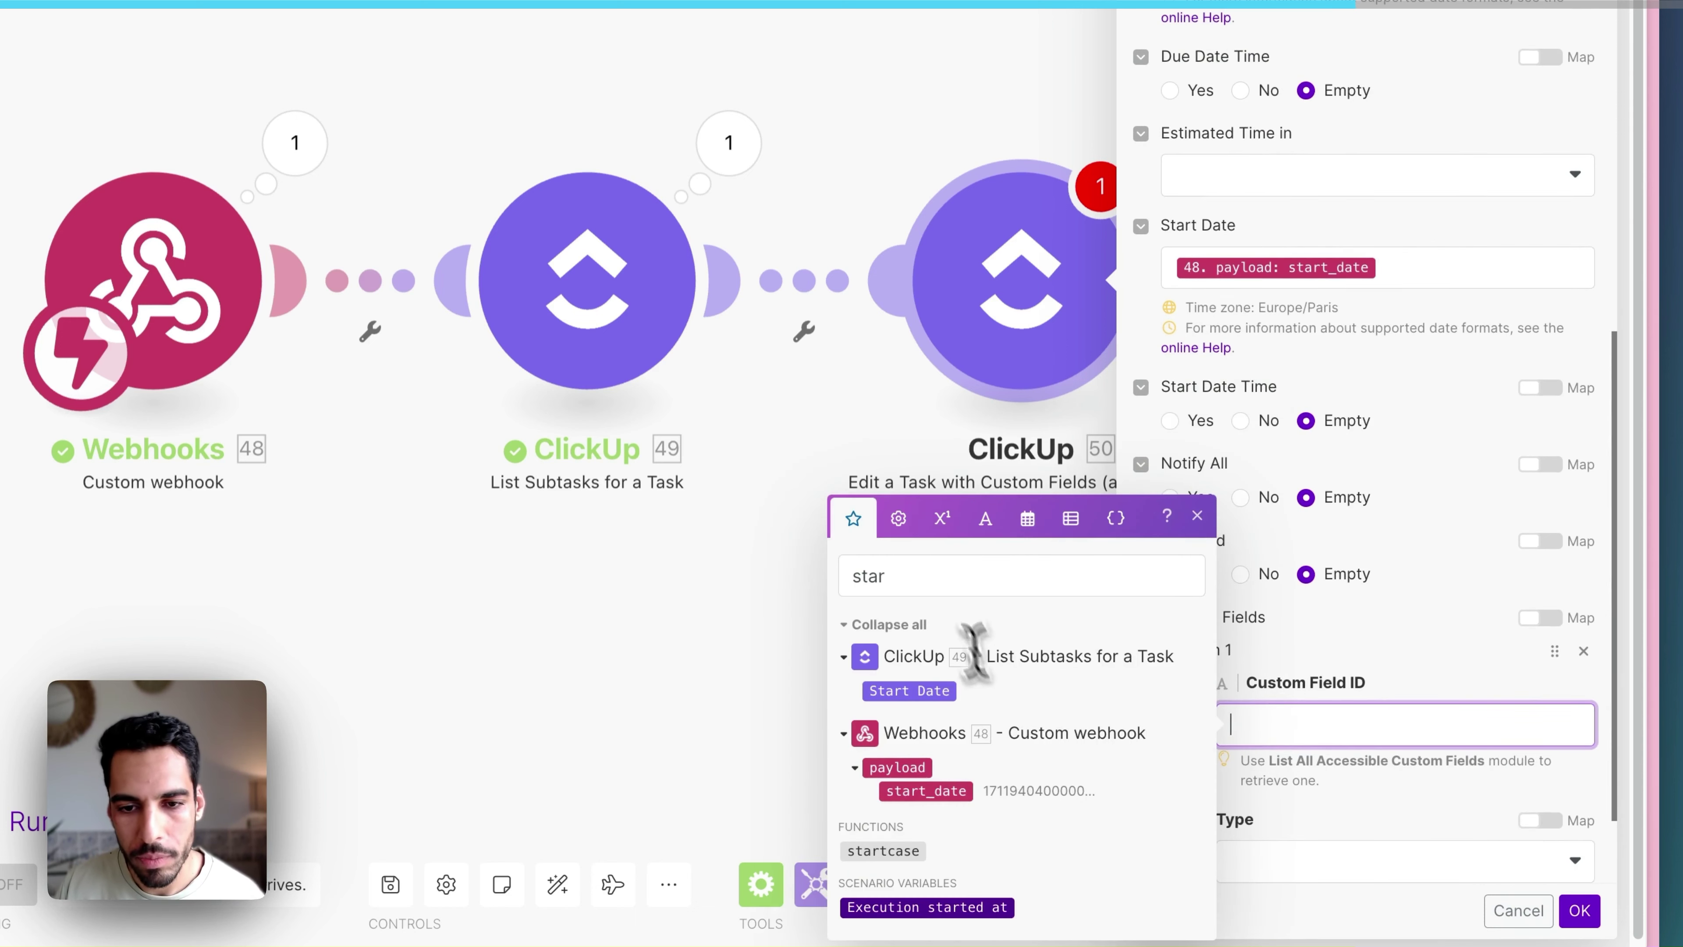
click(901, 577)
key(BackSpace)
key(BackSpace)
key(BackSpace)
key(BackSpace)
scroll(928, 610, down, 10)
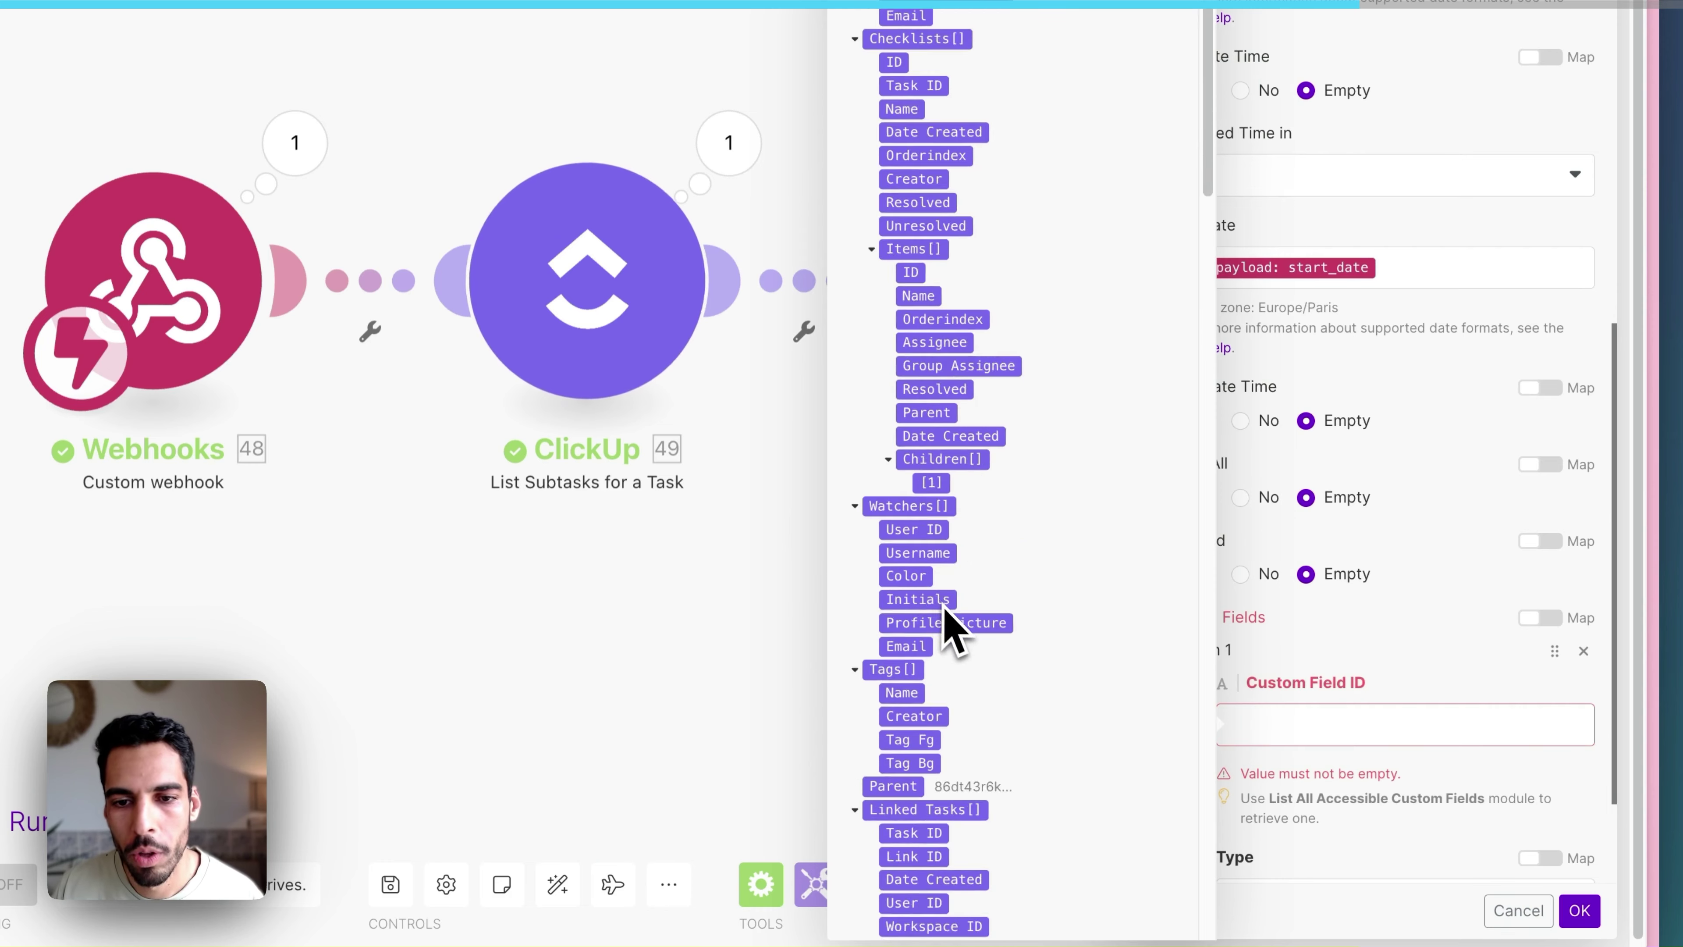
scroll(948, 613, down, 20)
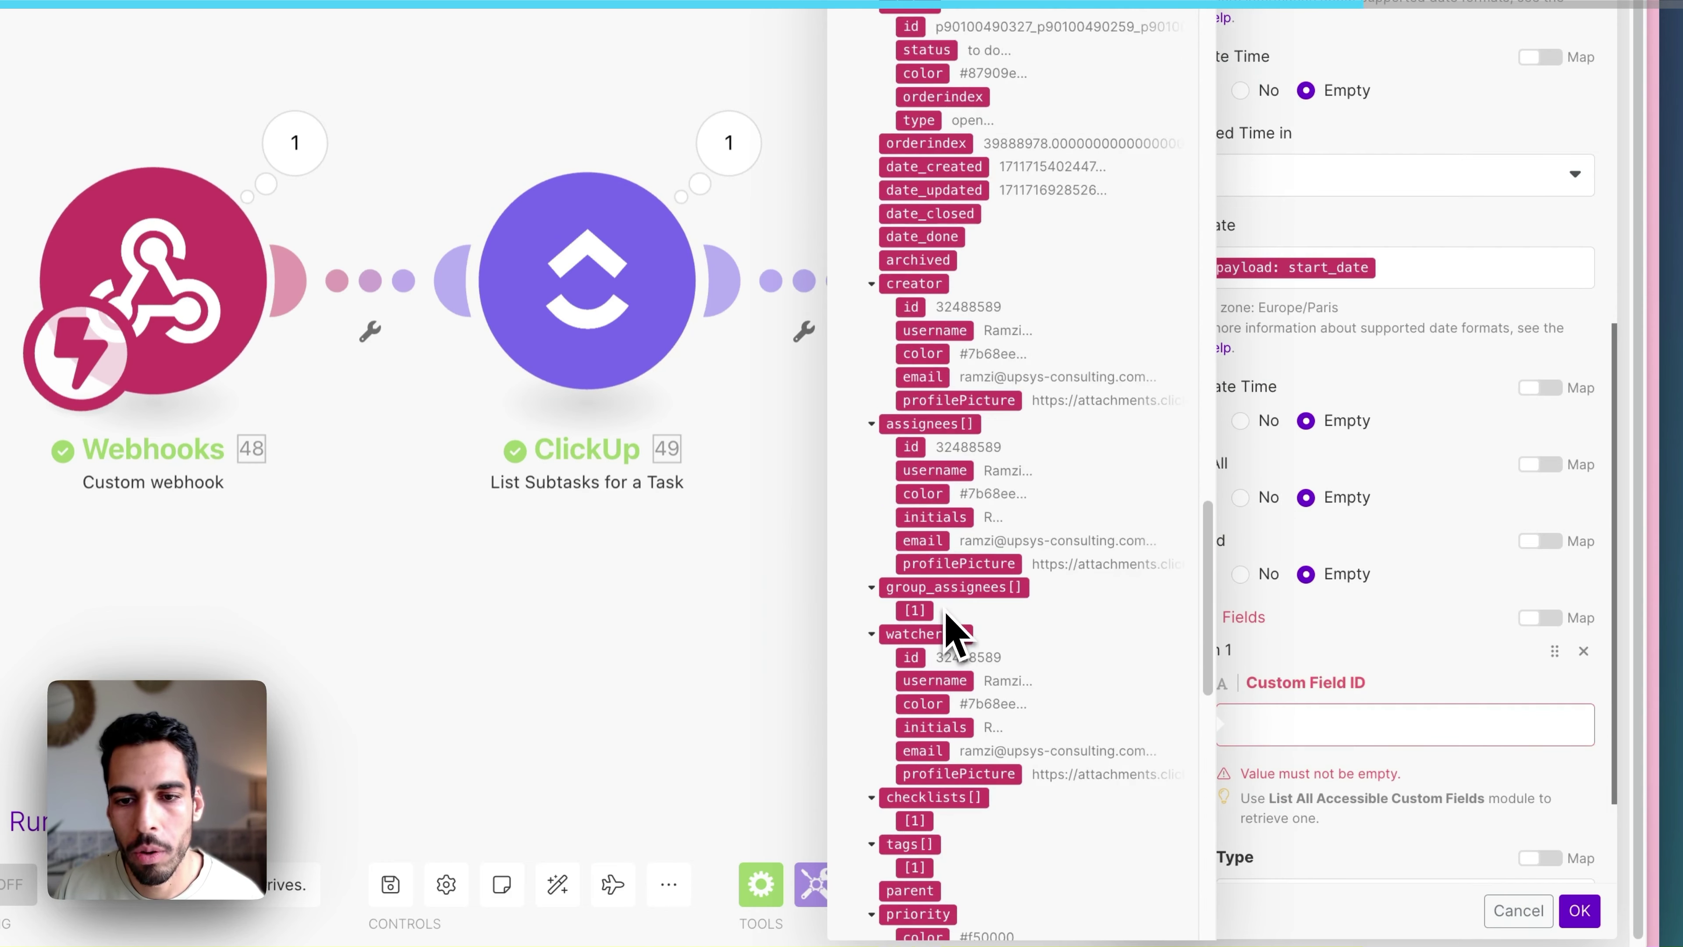
scroll(946, 617, down, 5)
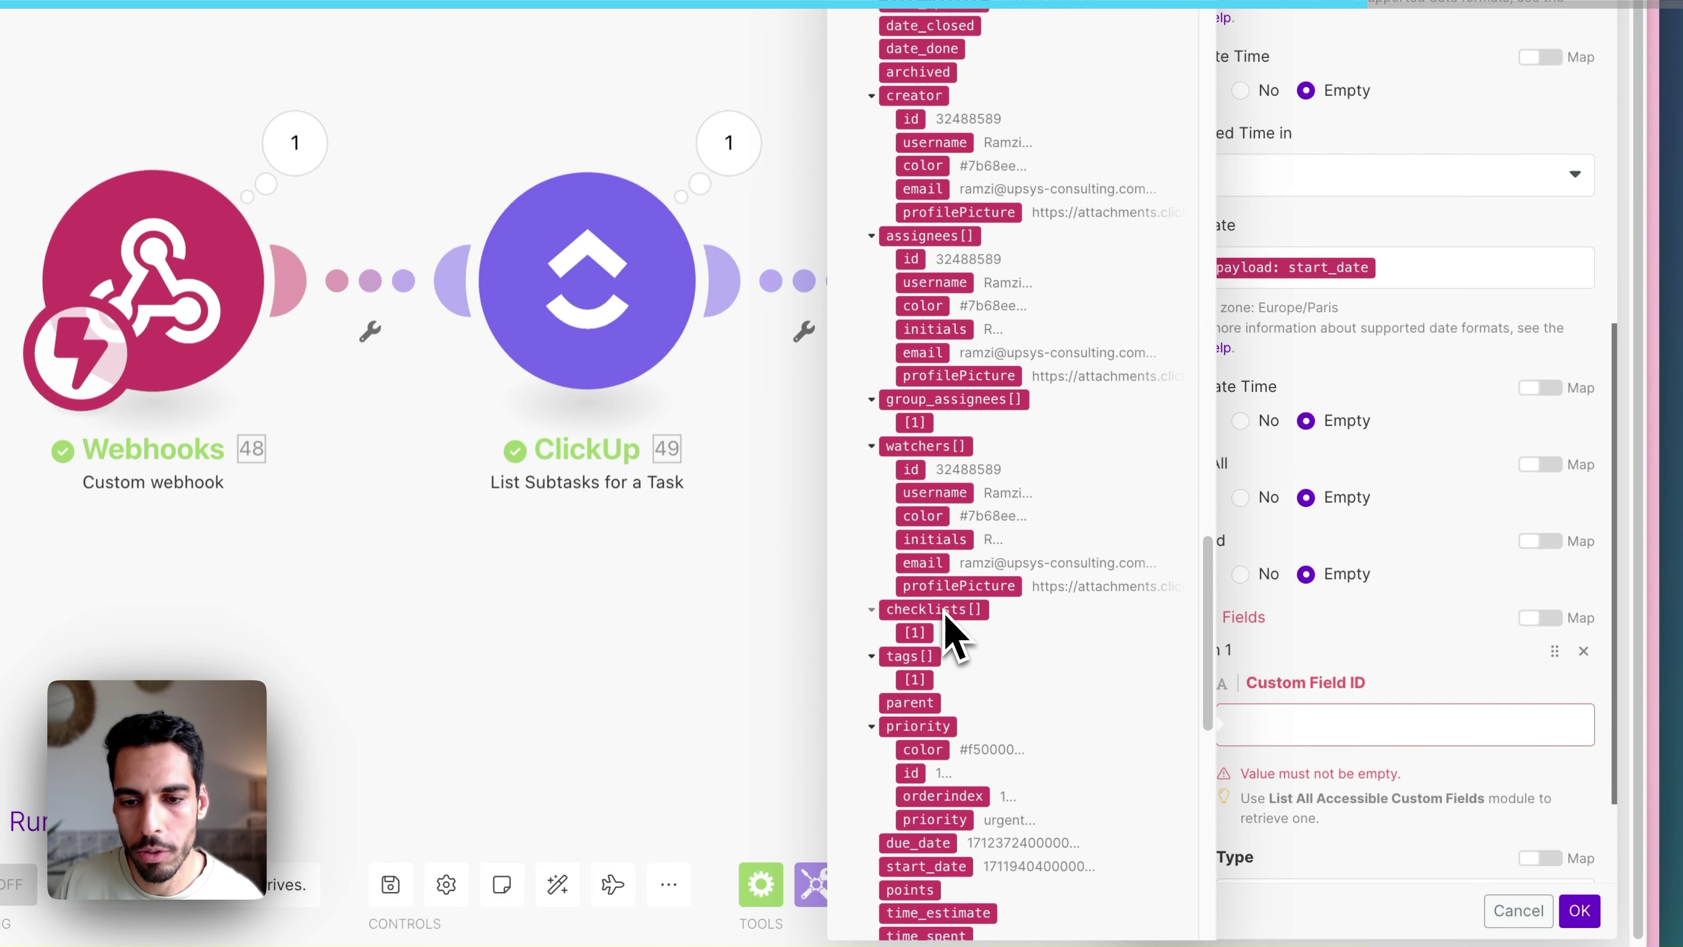
scroll(948, 630, down, 5)
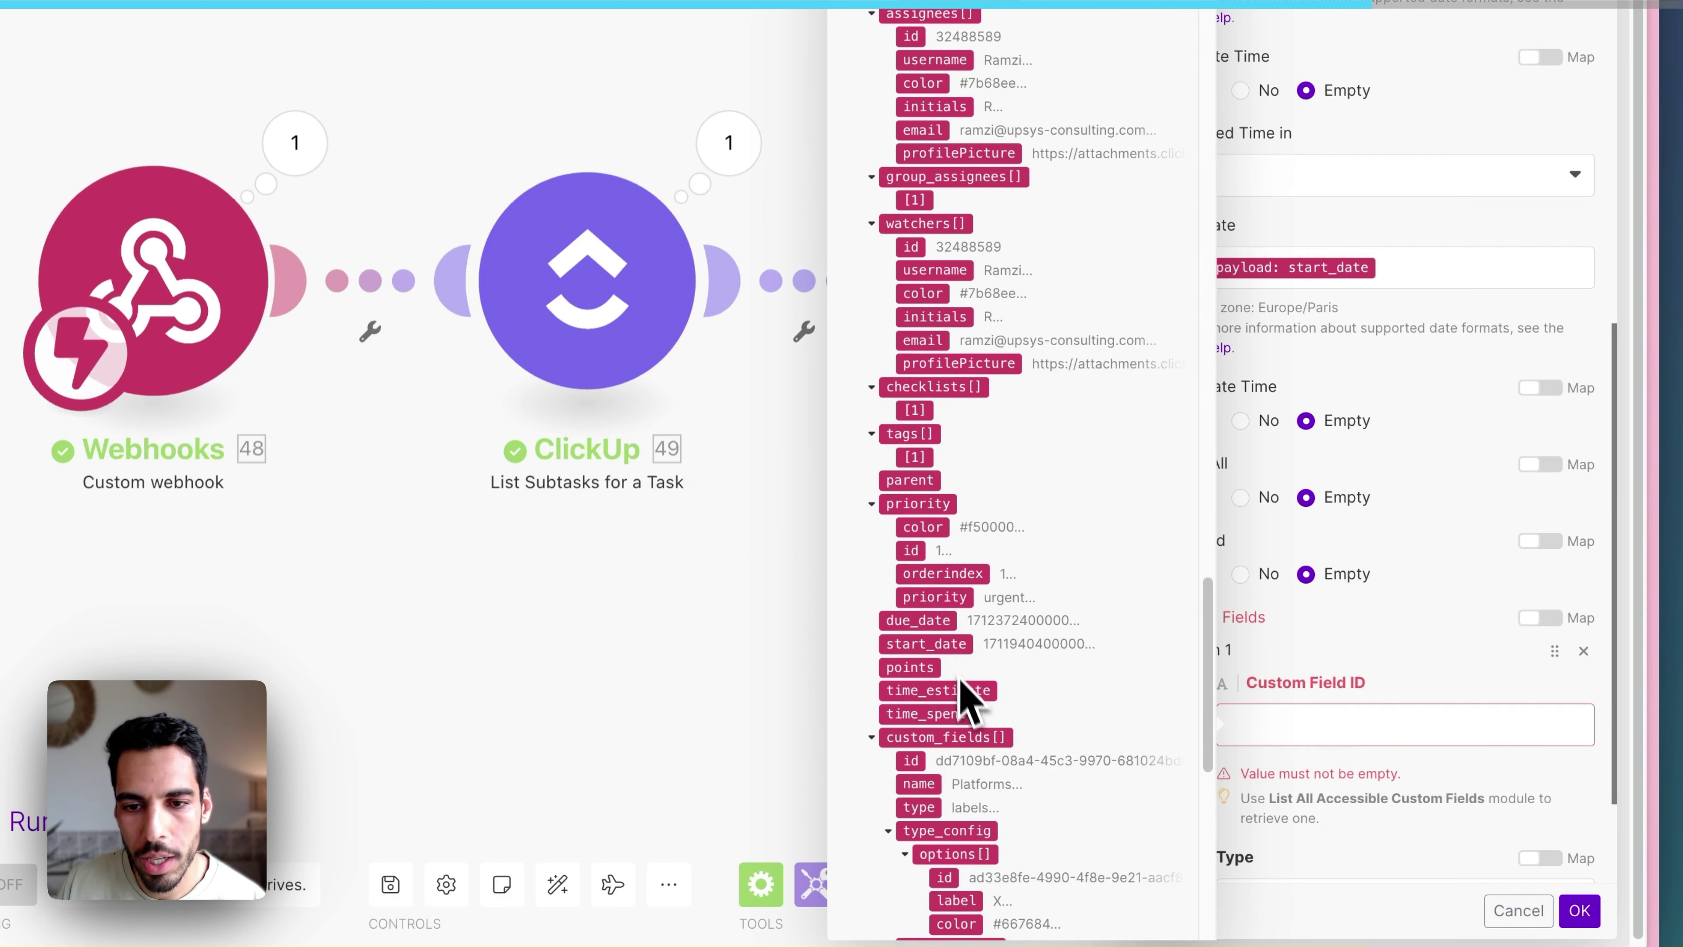
scroll(966, 673, down, 4)
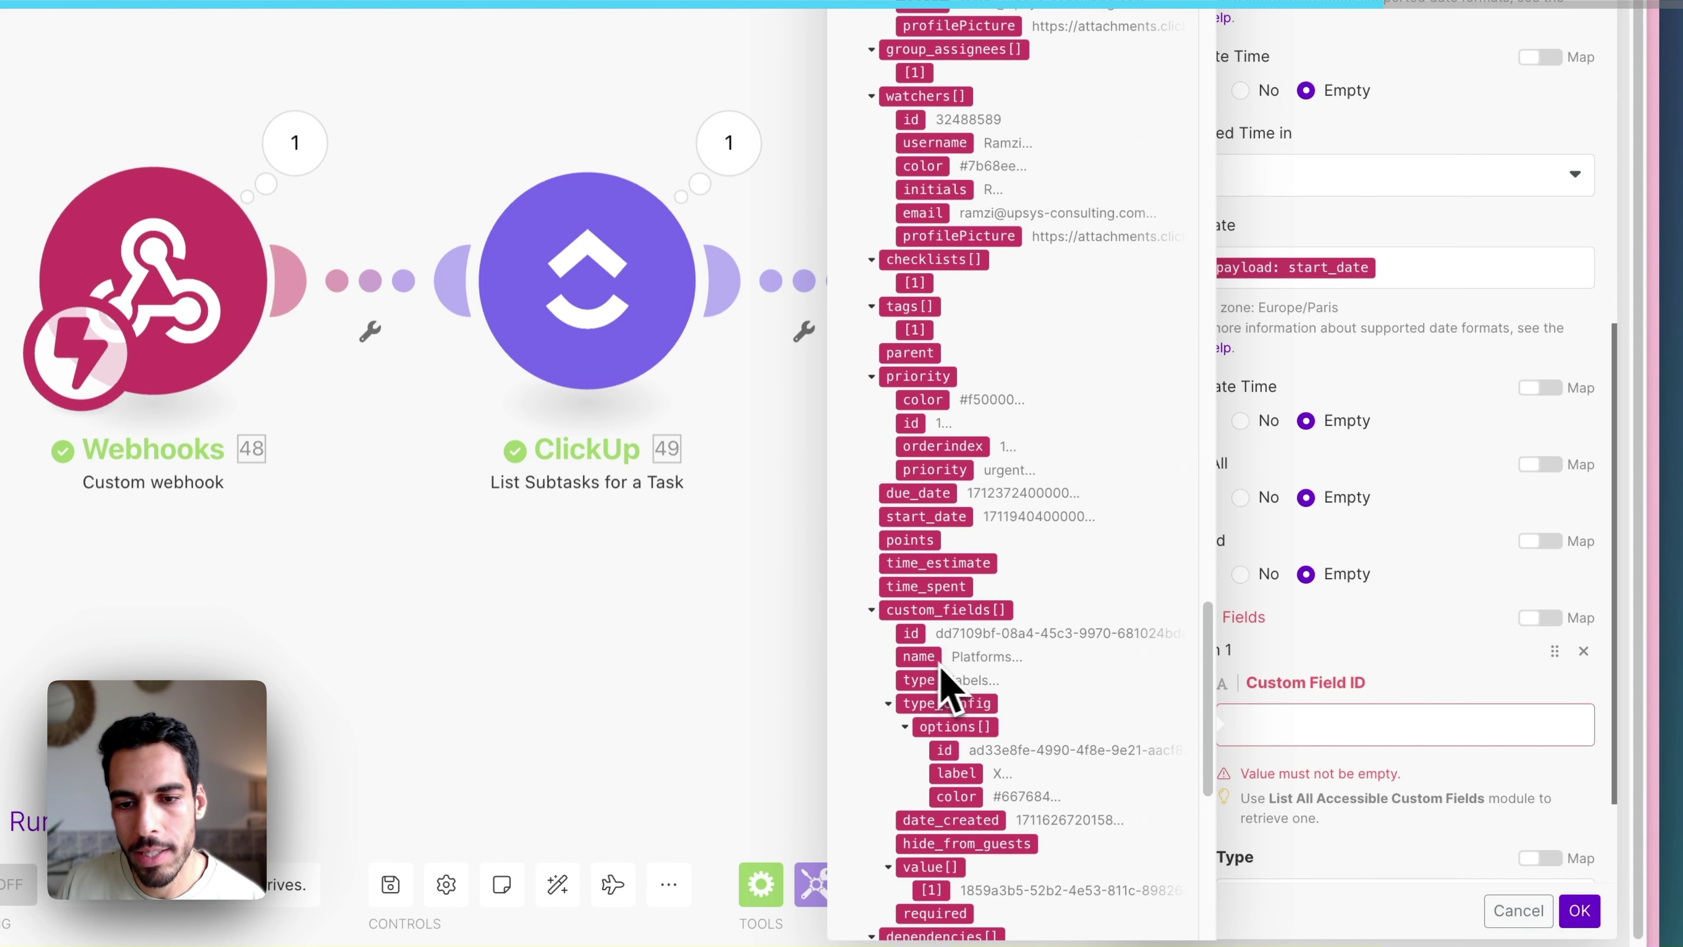
click(911, 634)
Set the custom field item's type to Label and review the other available field types
click(822, 677)
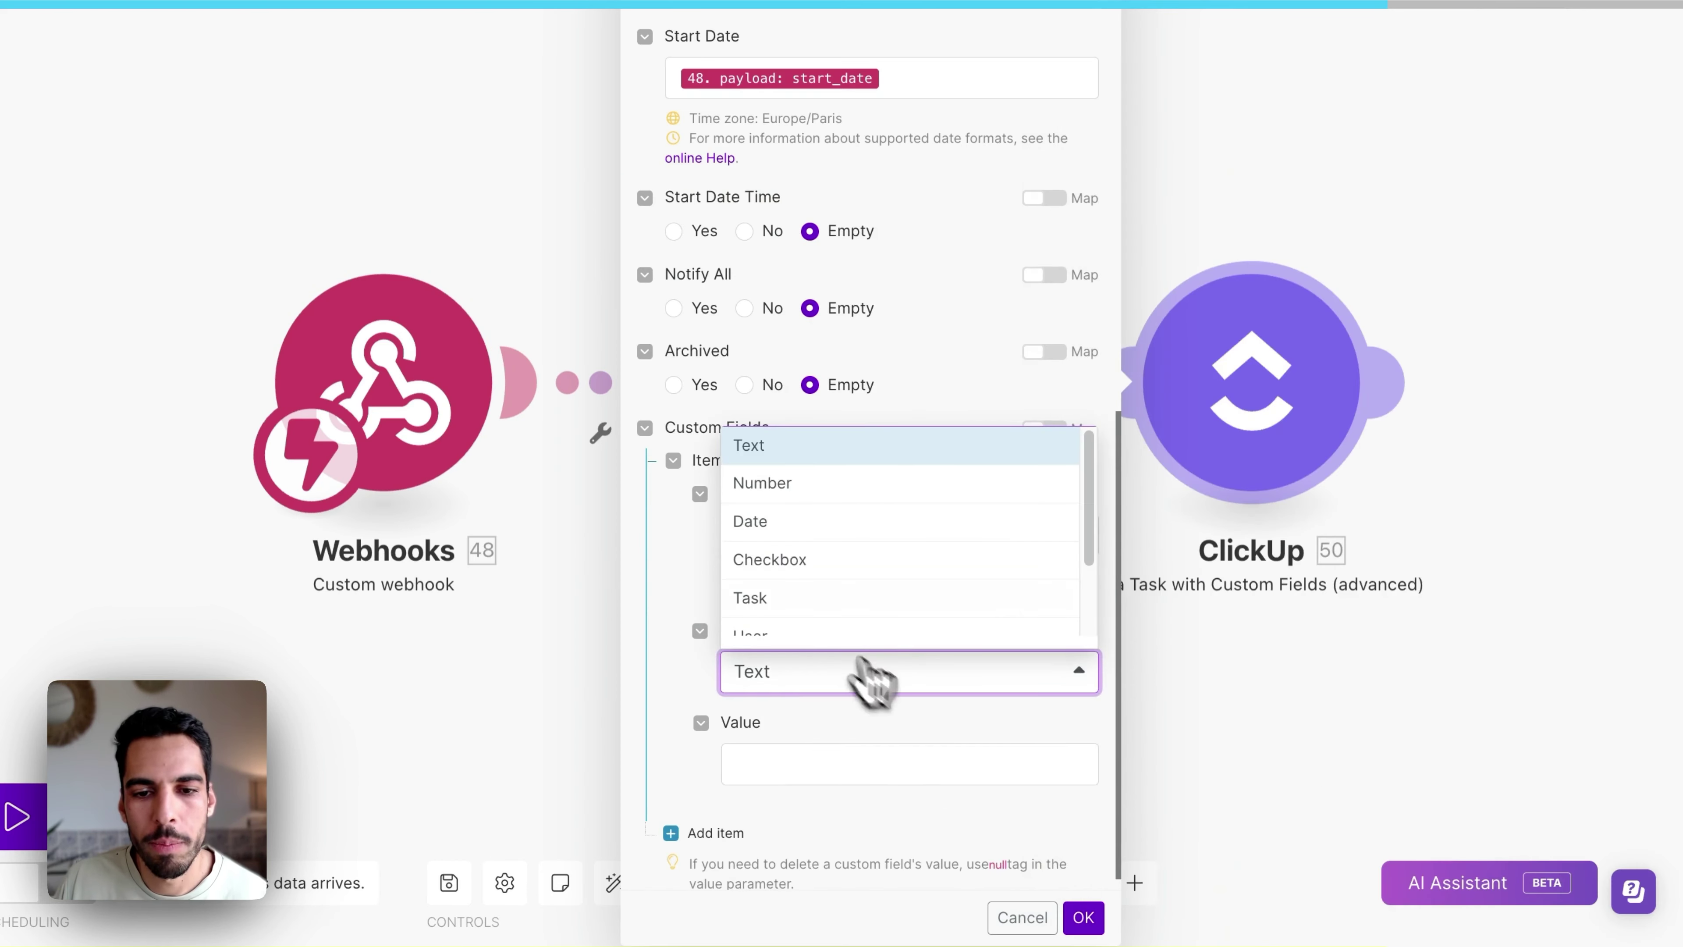
scroll(776, 597, down, 2)
click(769, 615)
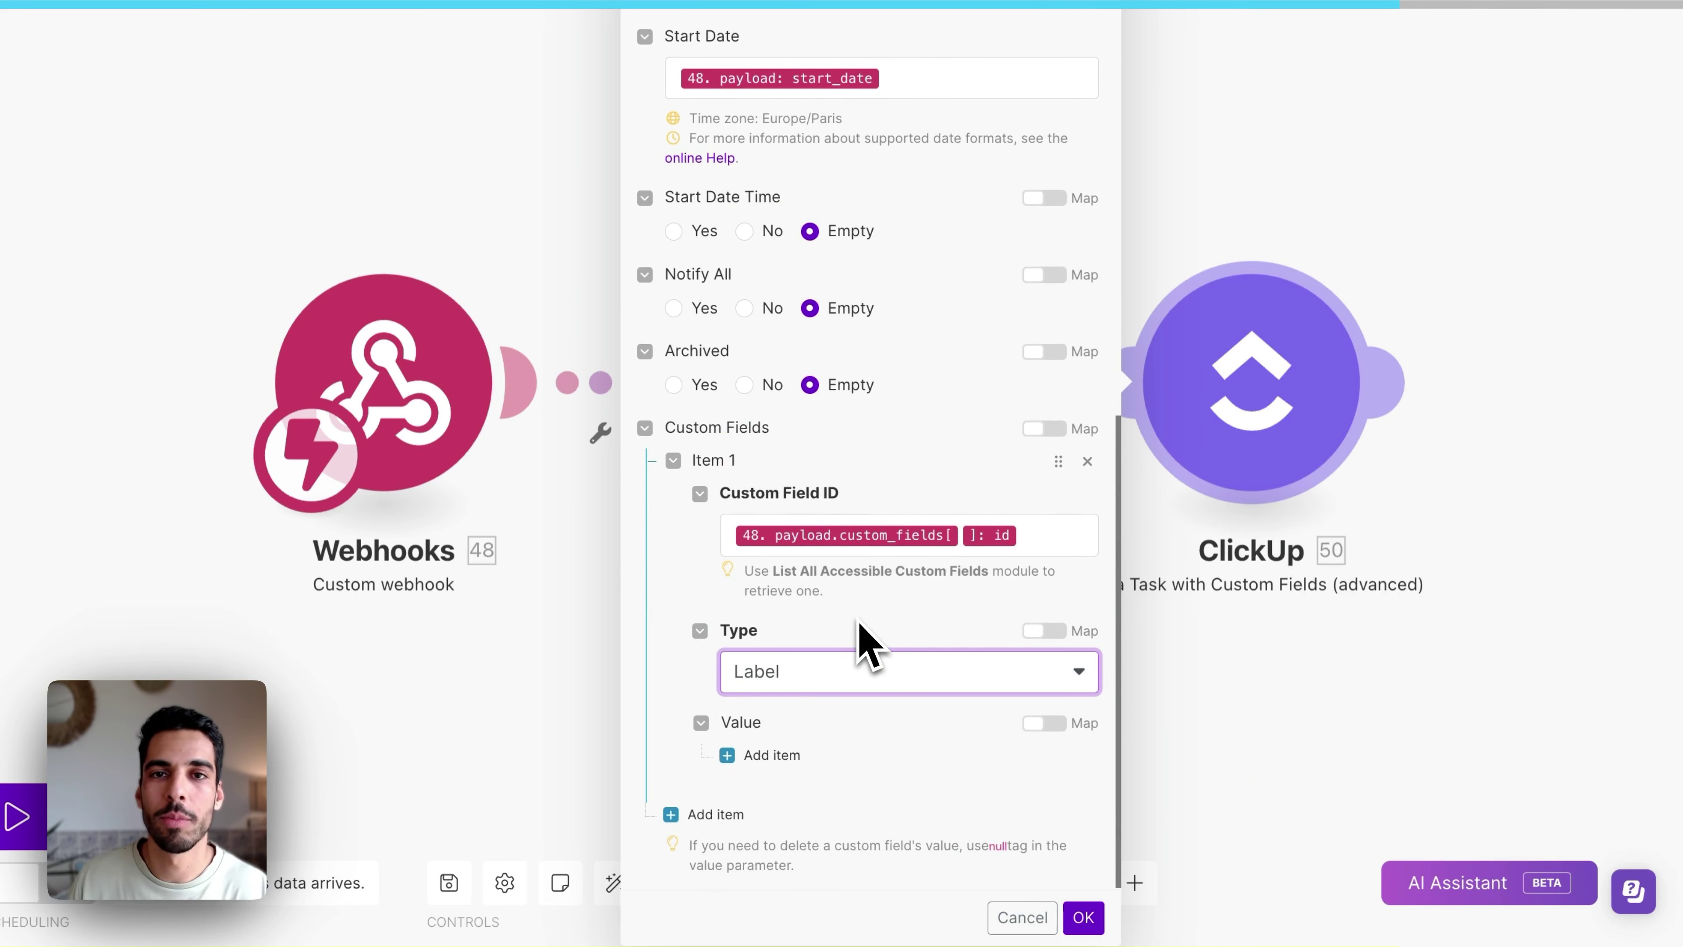
click(836, 683)
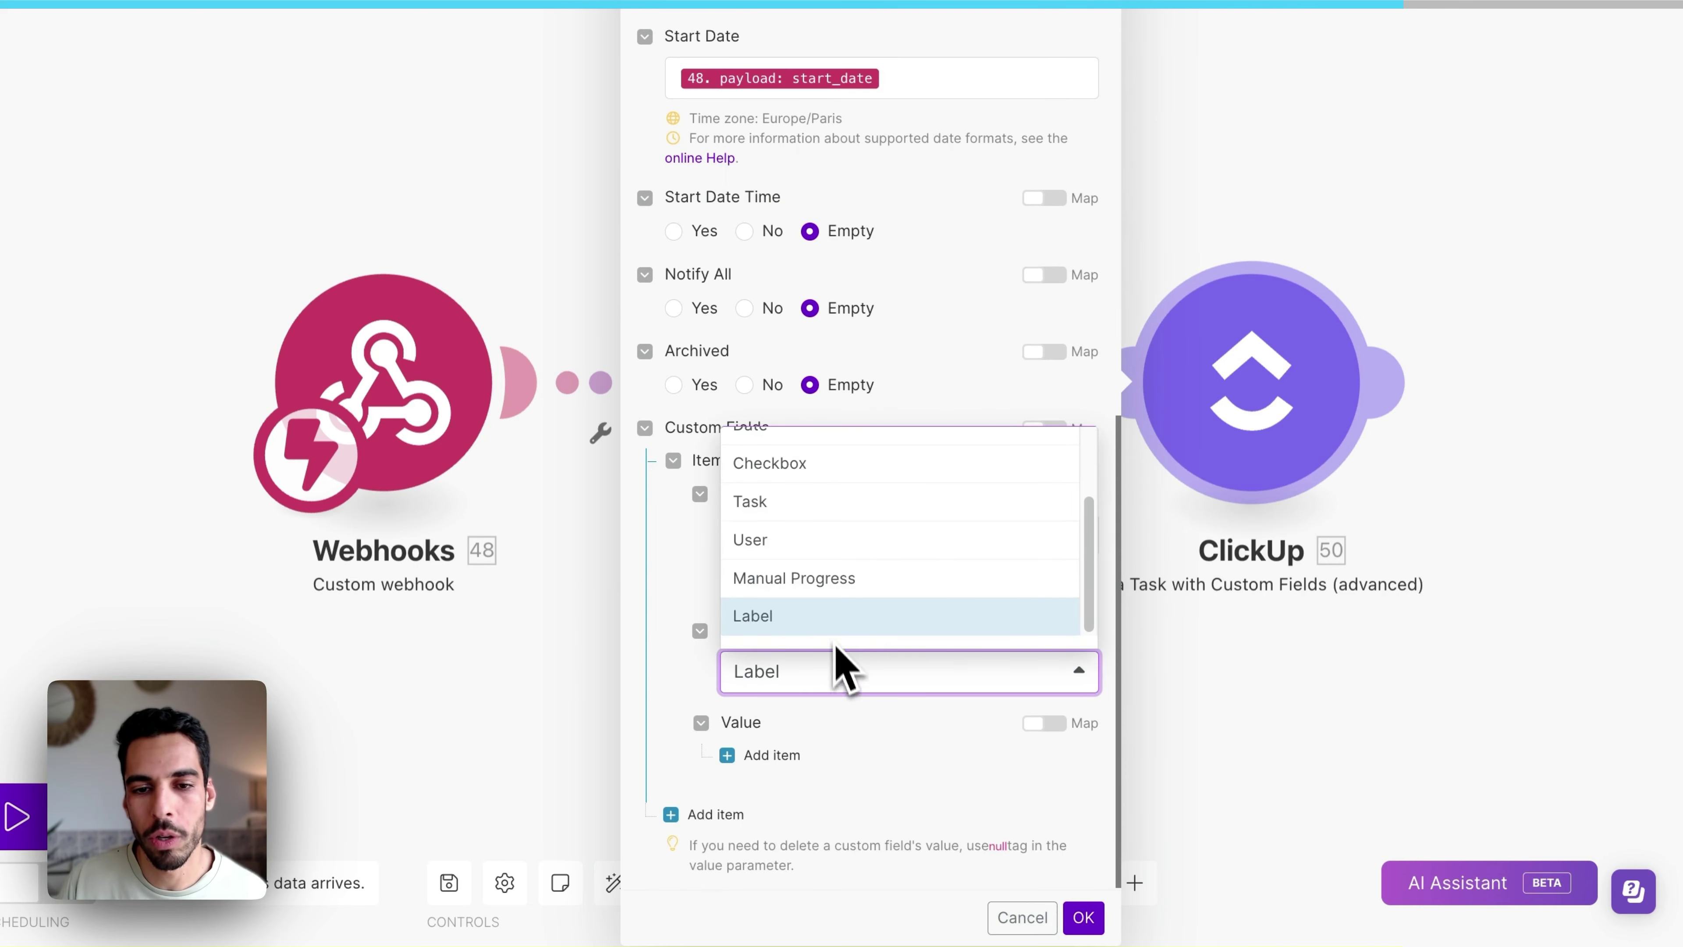
scroll(825, 616, up, 3)
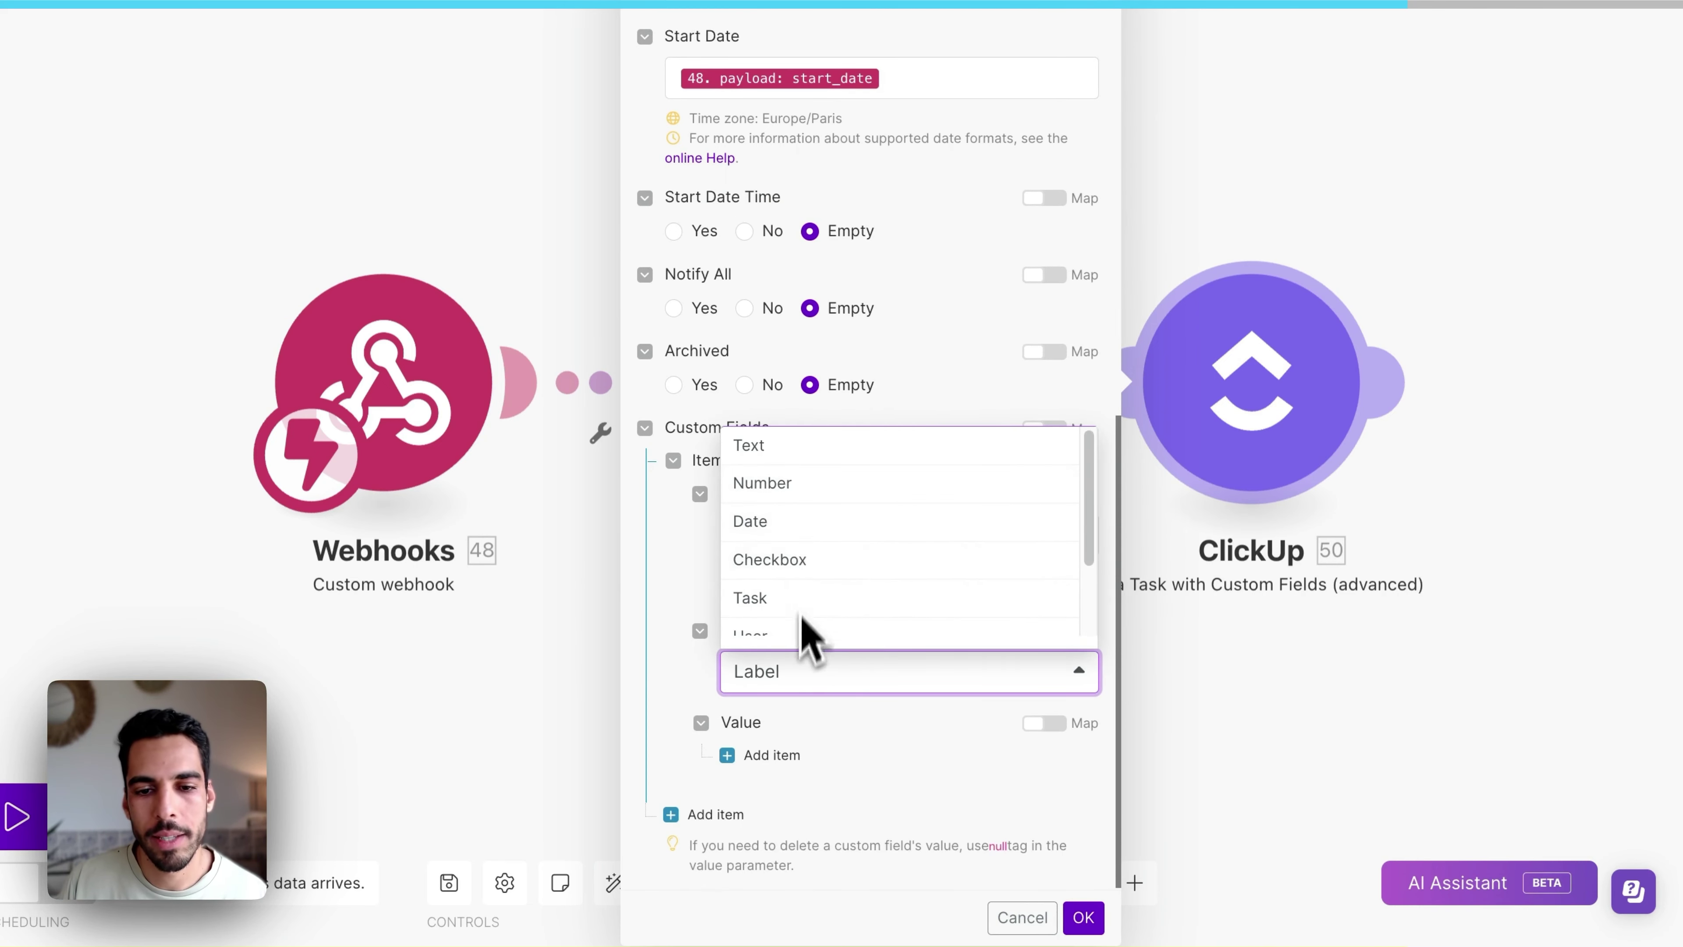
click(799, 705)
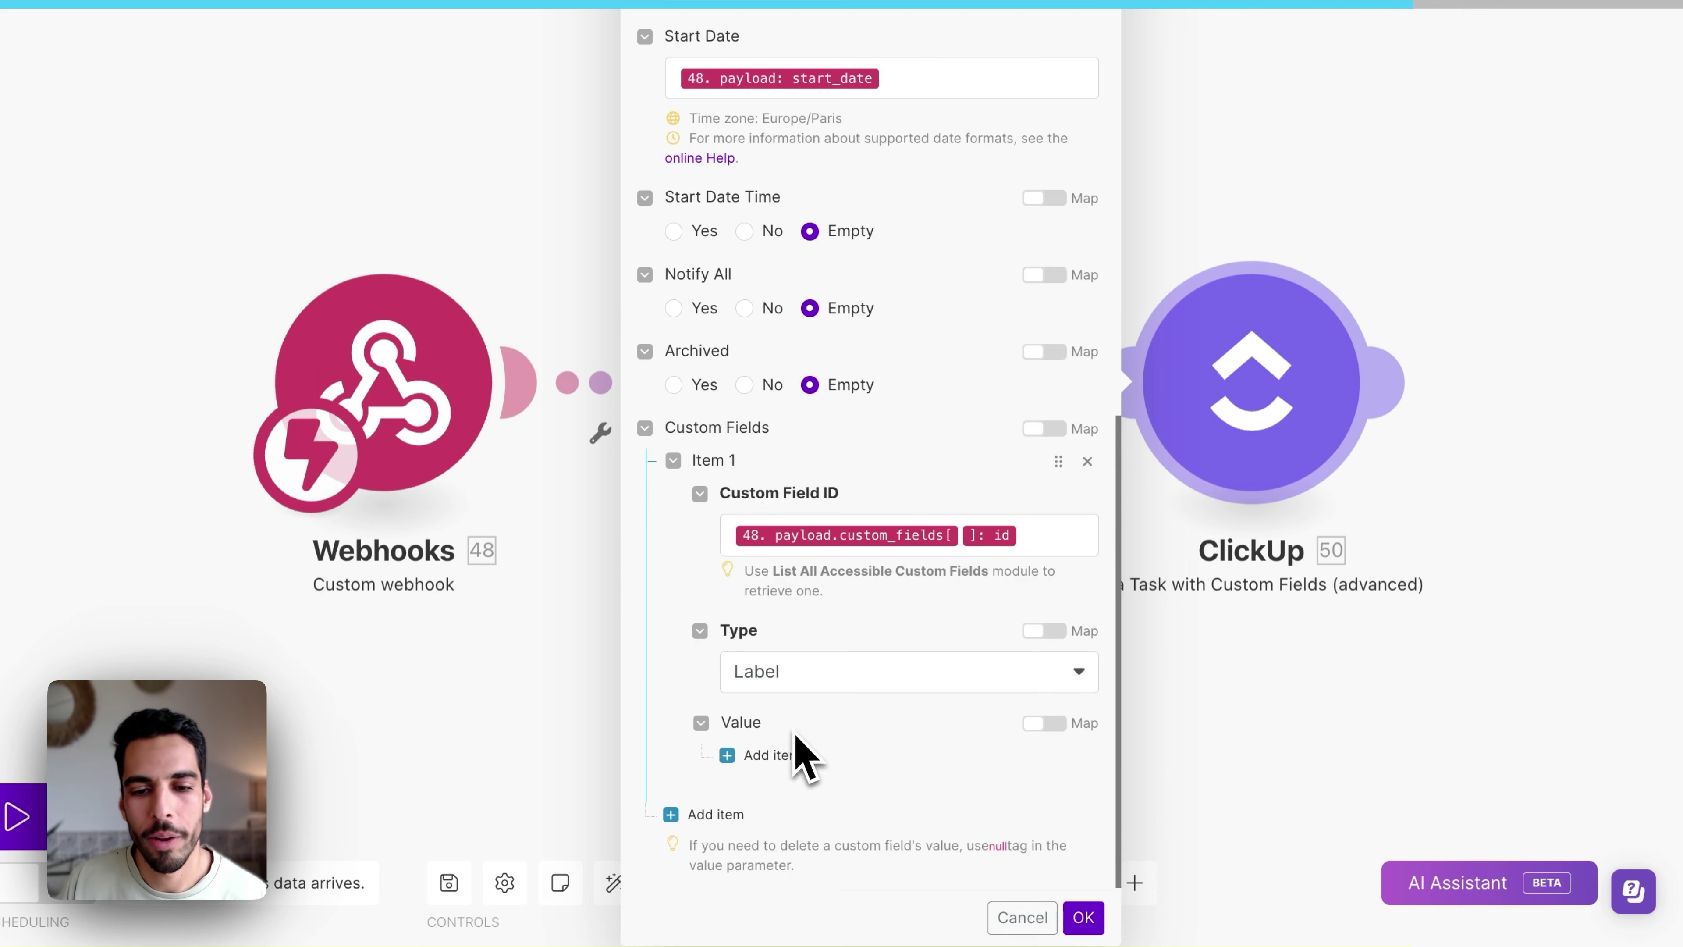
Enable mapping for the custom field's value, map it to the webhook payload's custom_fields value, and save the module settings
click(1043, 722)
click(911, 762)
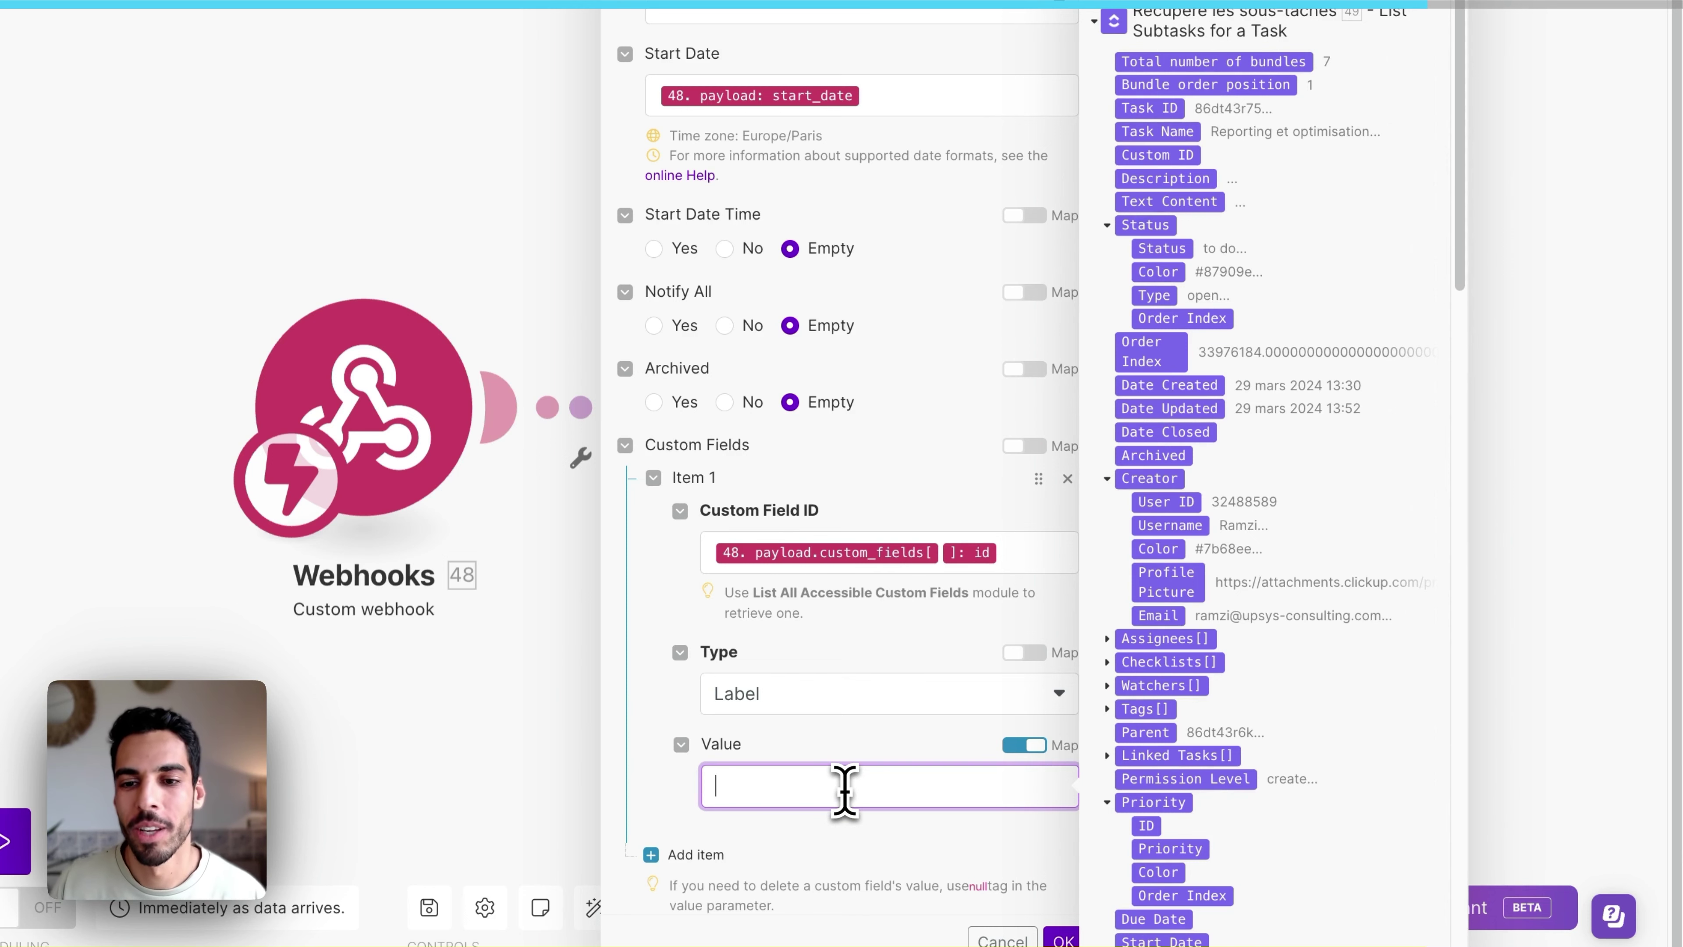
scroll(1251, 669, down, 15)
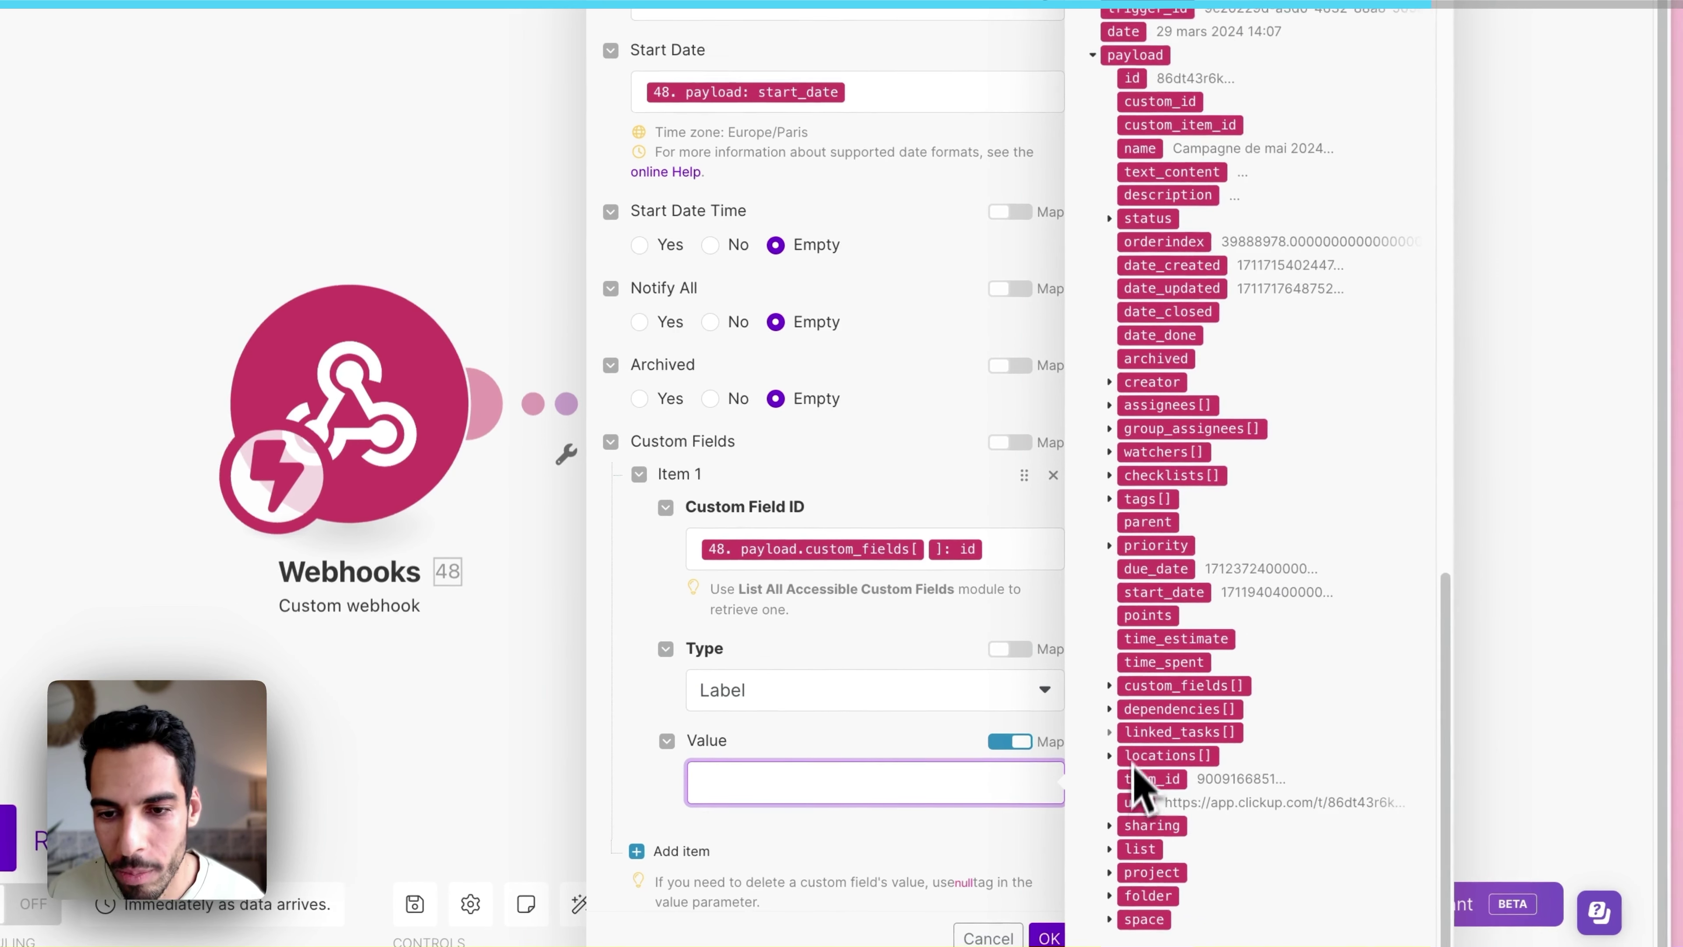
click(1109, 685)
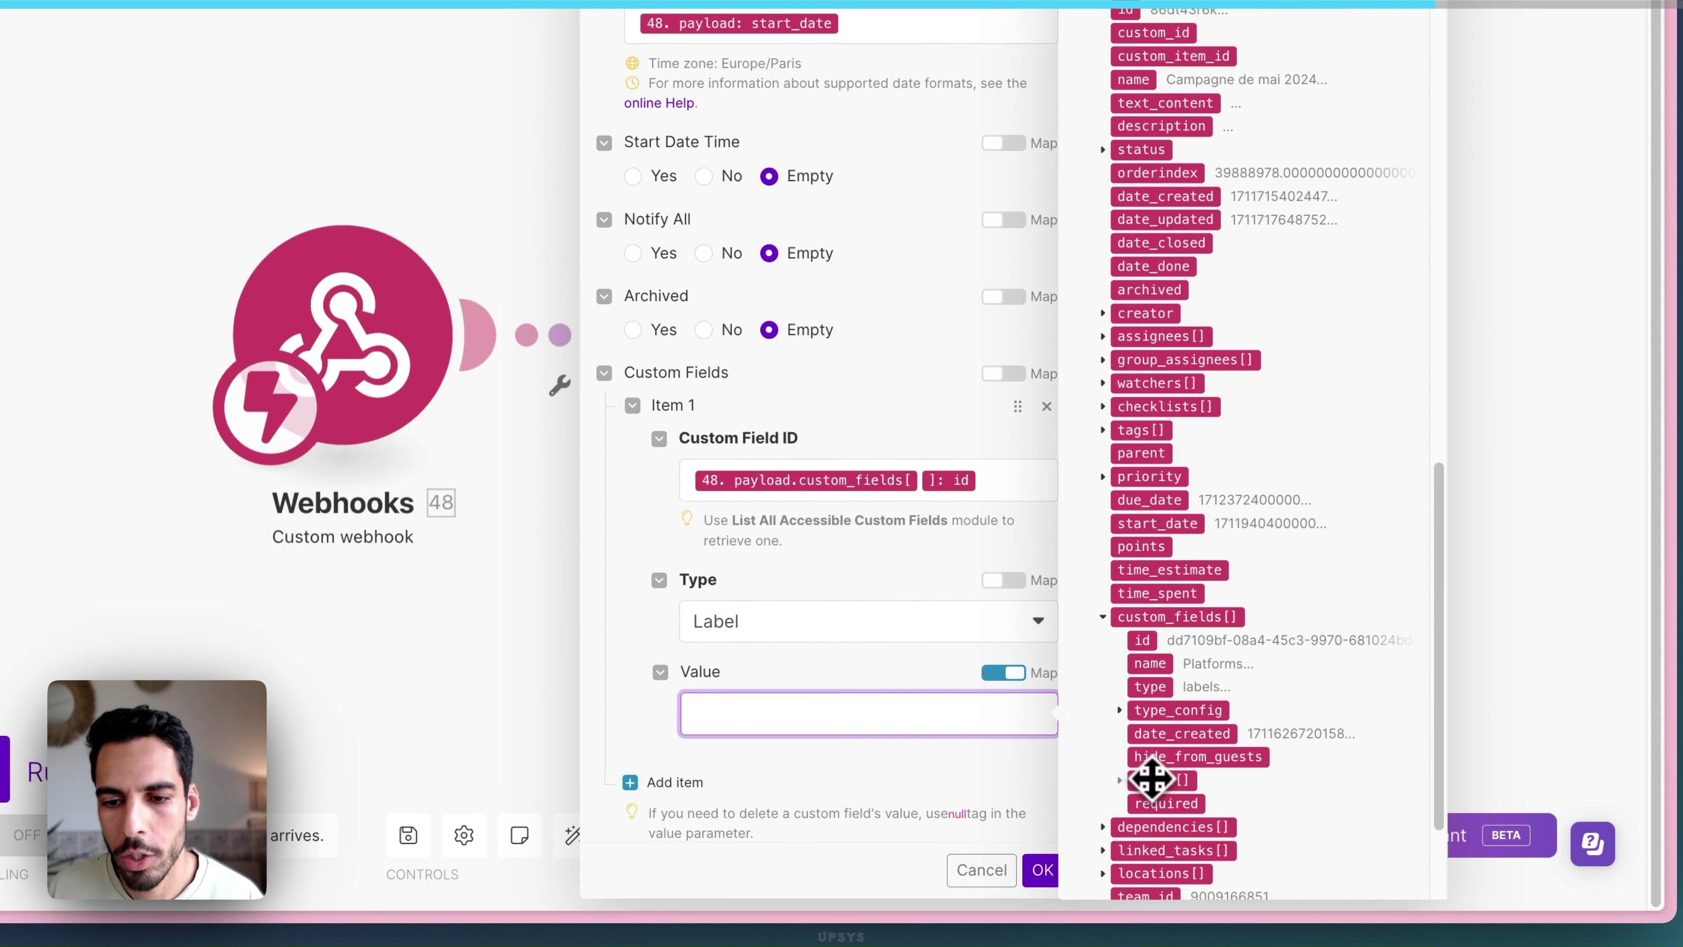
click(1151, 780)
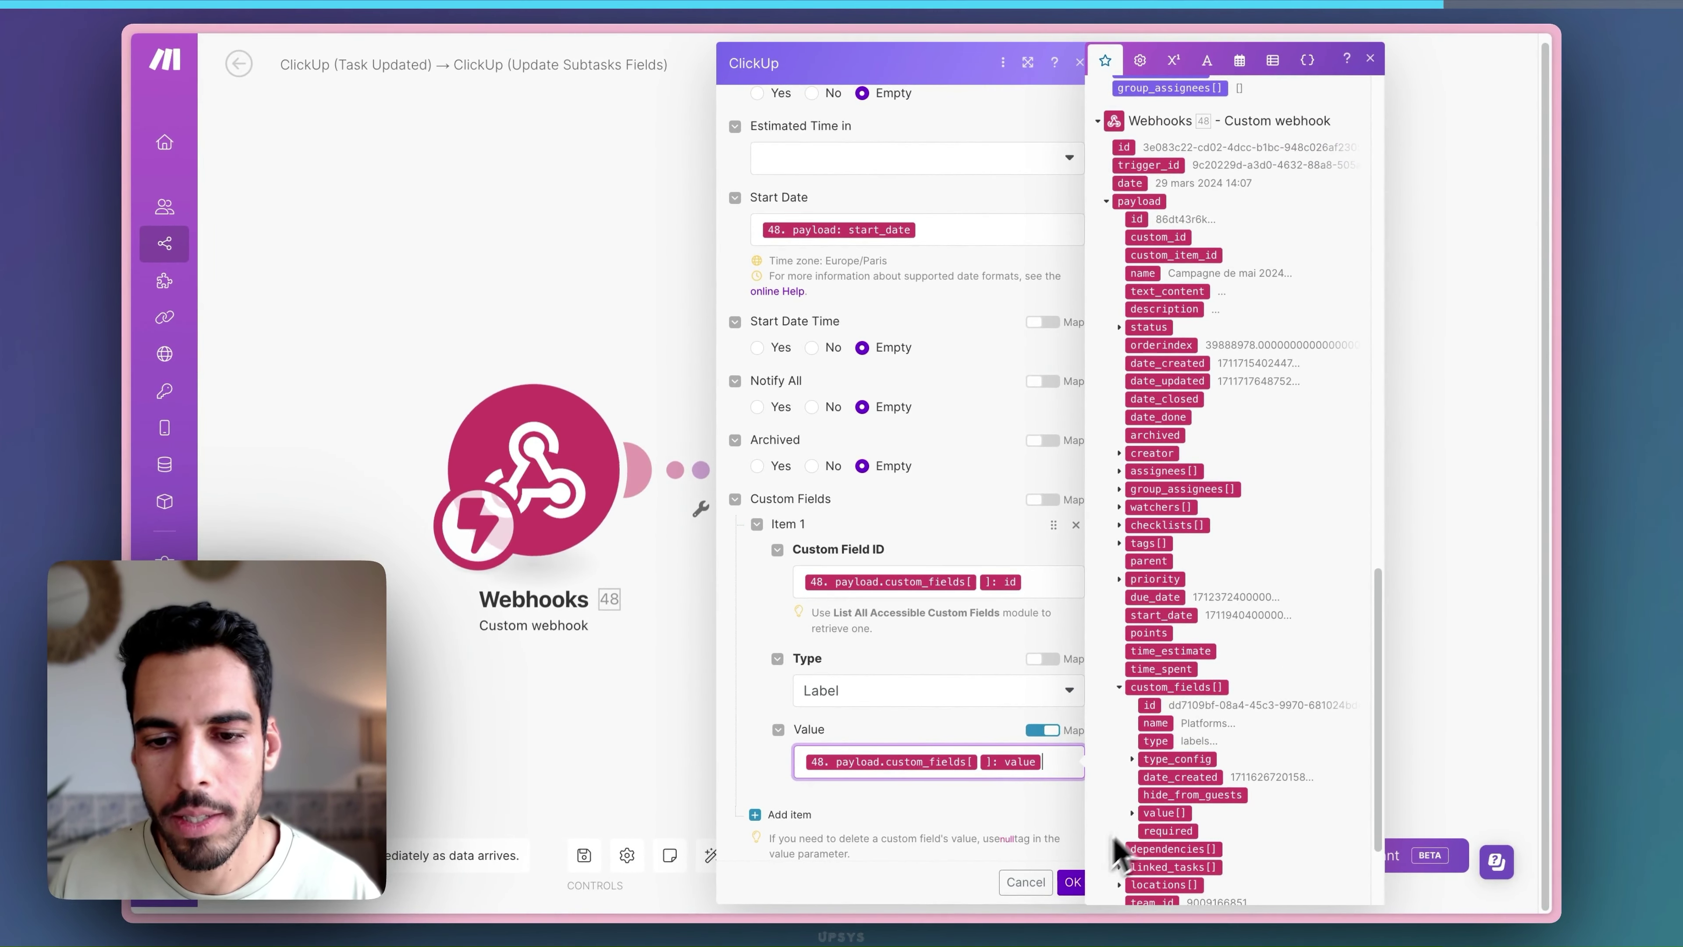
click(1073, 883)
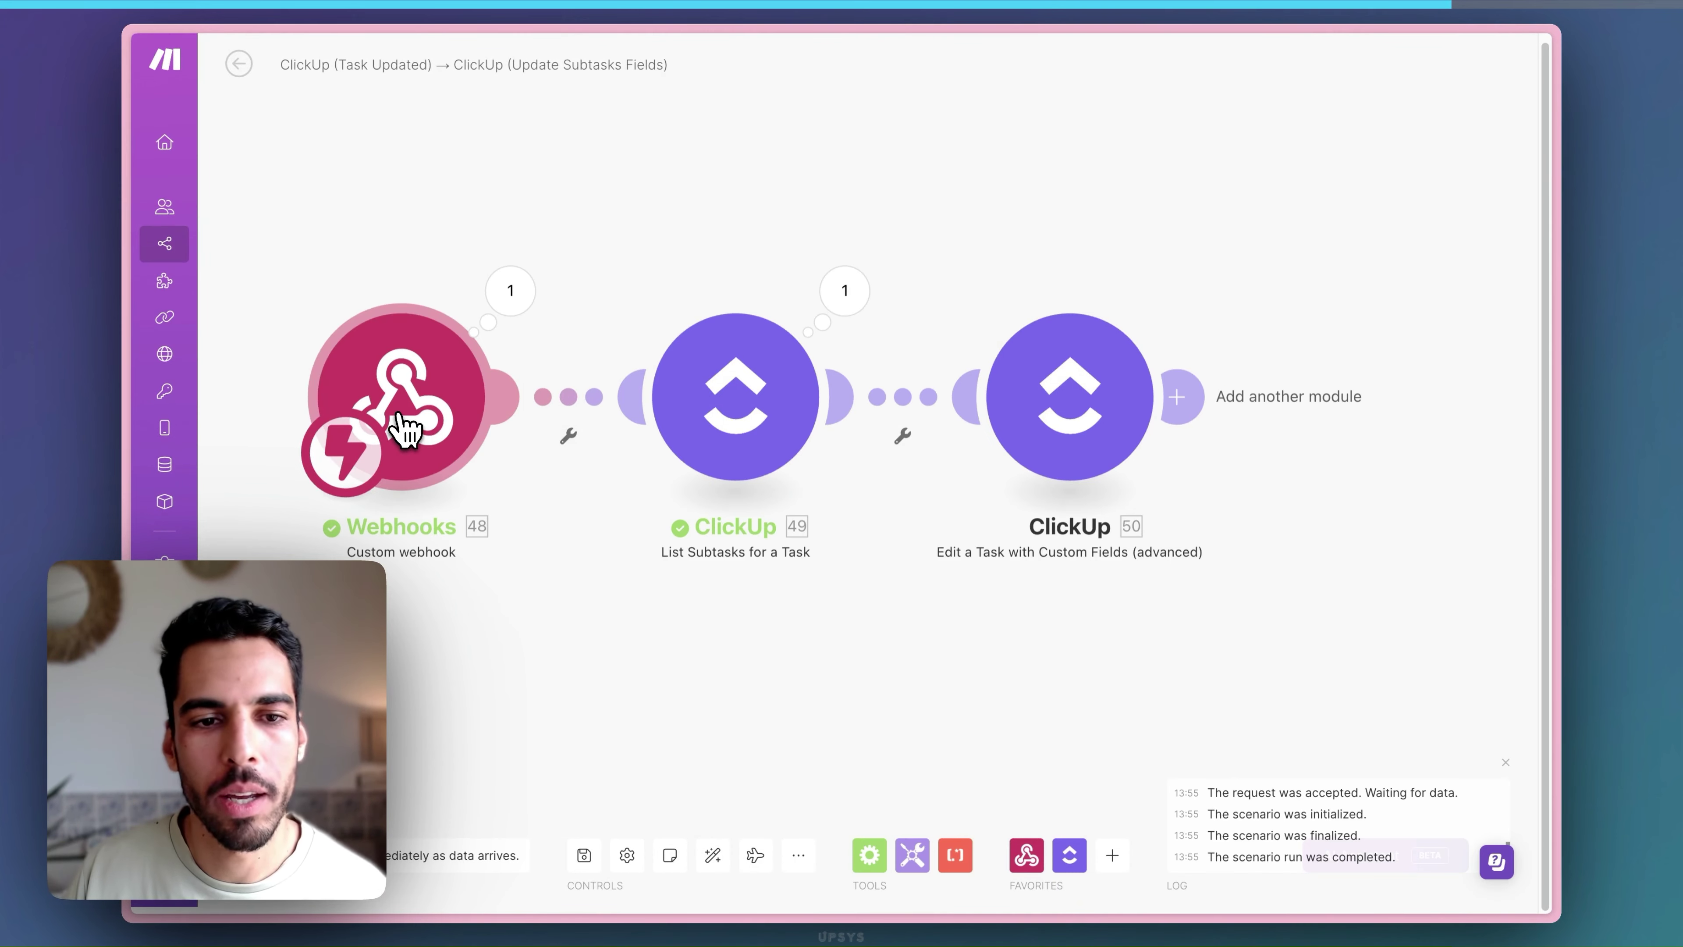
Rename the custom webhook module as "Tâche mise à jour"
right_click(400, 418)
click(482, 530)
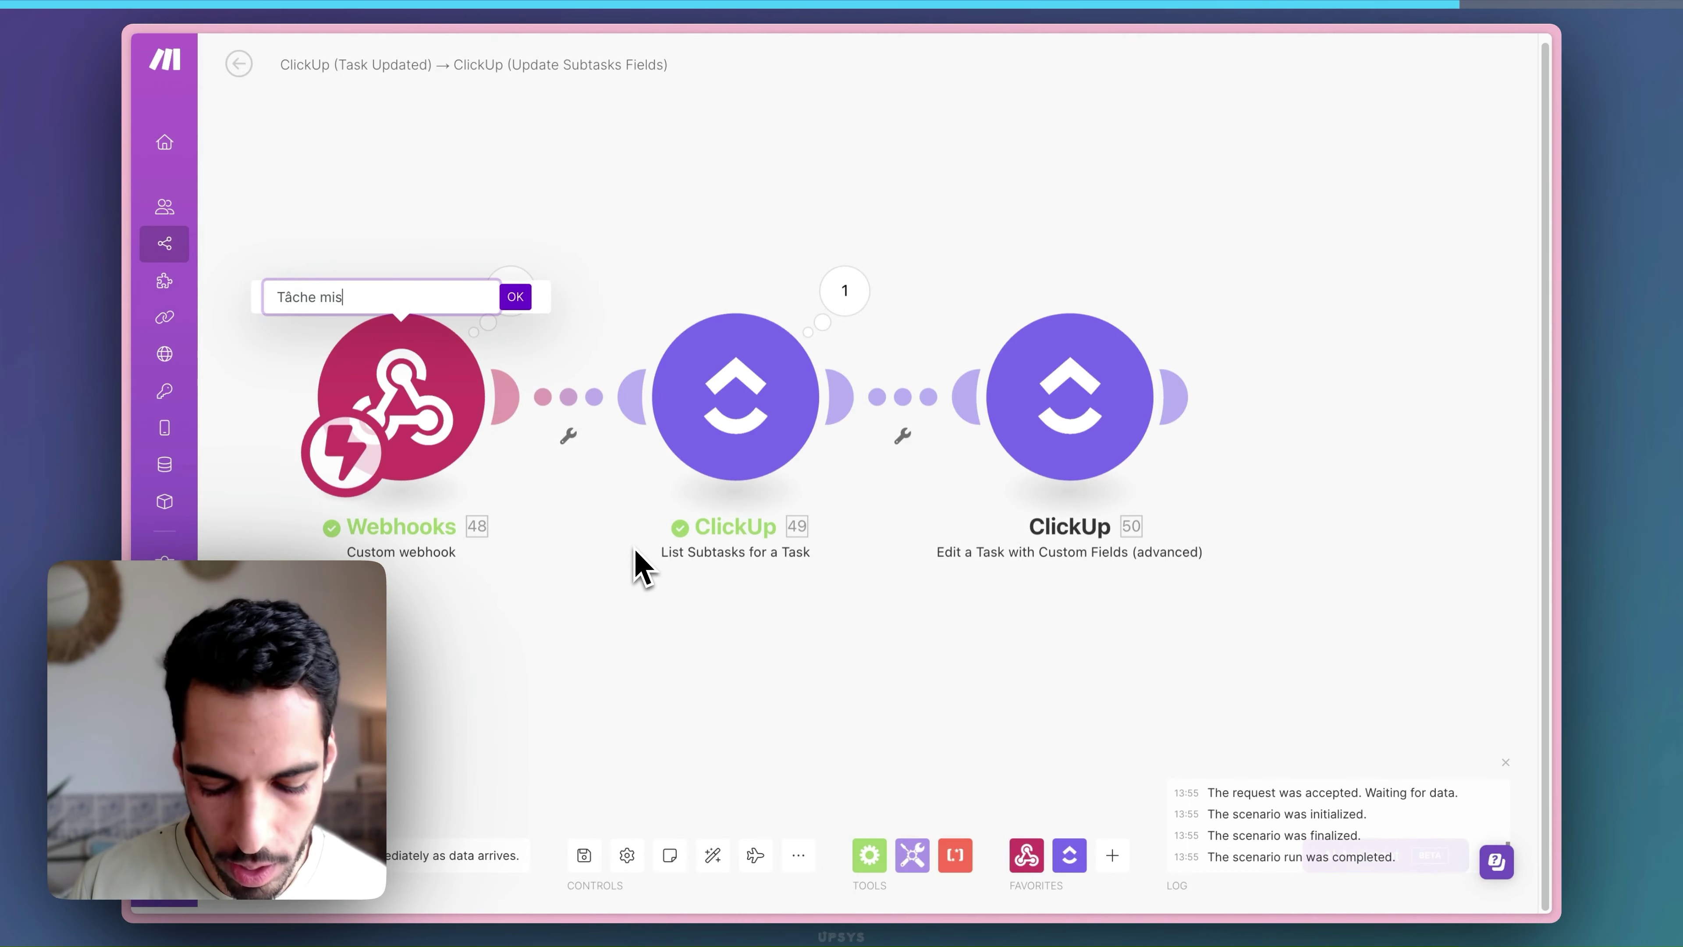
key(Return)
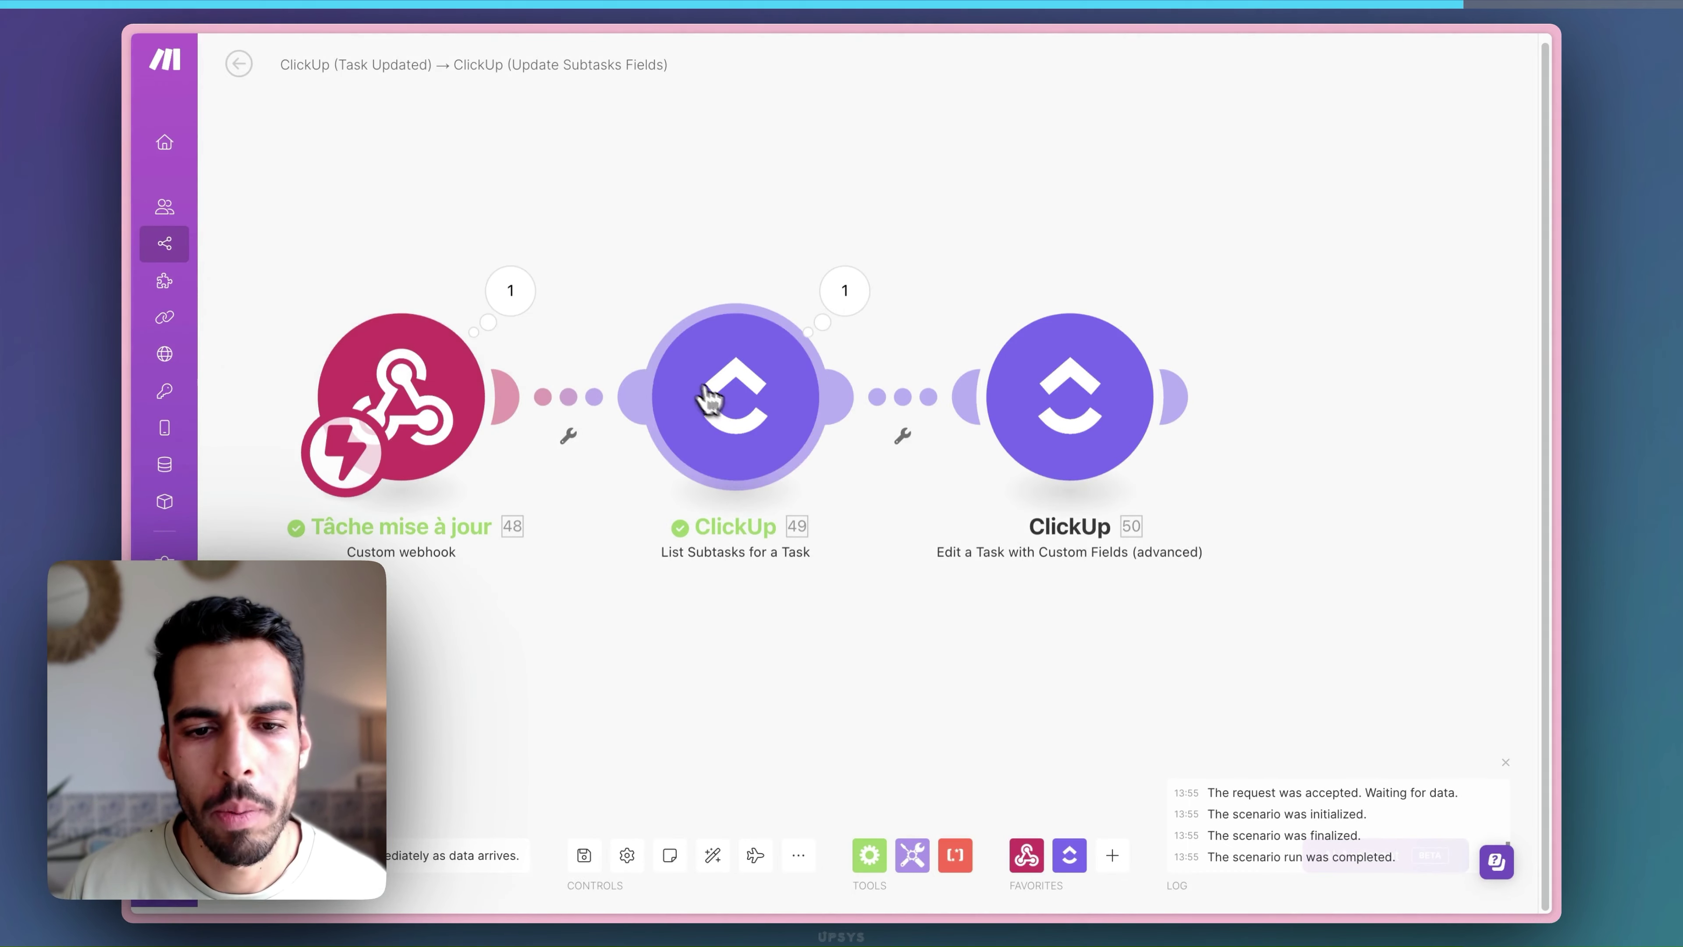
Rename the List Subtasks for a Task module as "Récupère les sous-tâches"
right_click(723, 406)
click(795, 501)
text(Récupère les sous-)
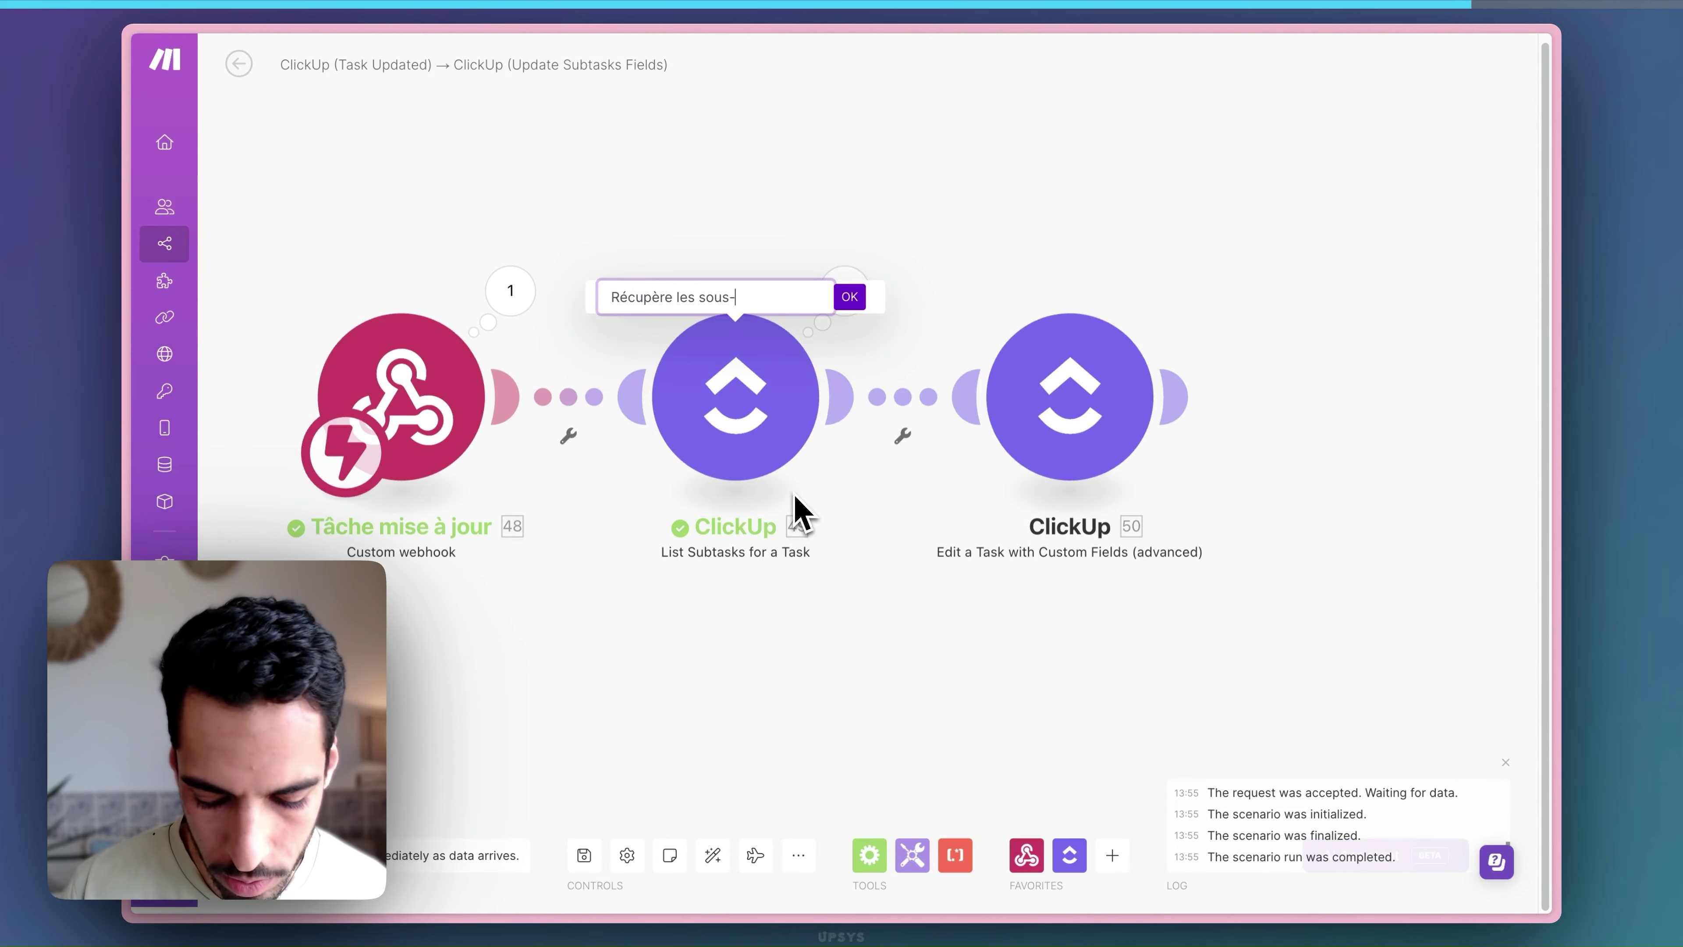
text(tâches)
key(Return)
Rename the Edit a Task with Custom Fields module as "Met à jour chaque sous-tâche"
right_click(1066, 423)
click(1134, 510)
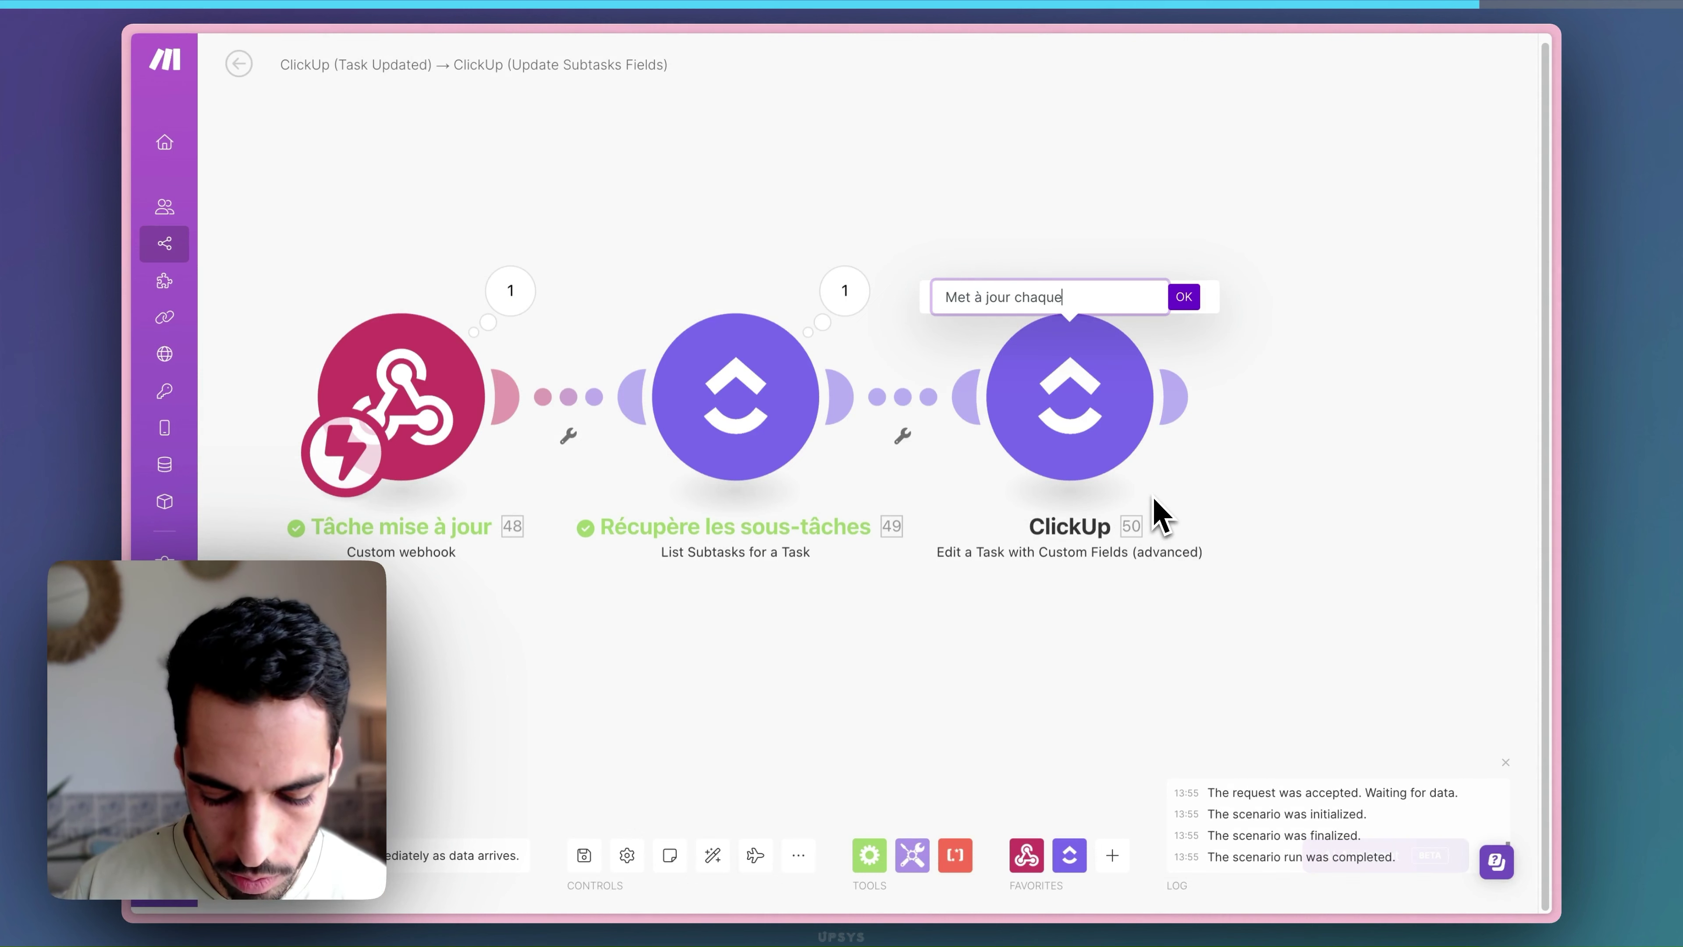
text(Met à jour chaque sous-tâche)
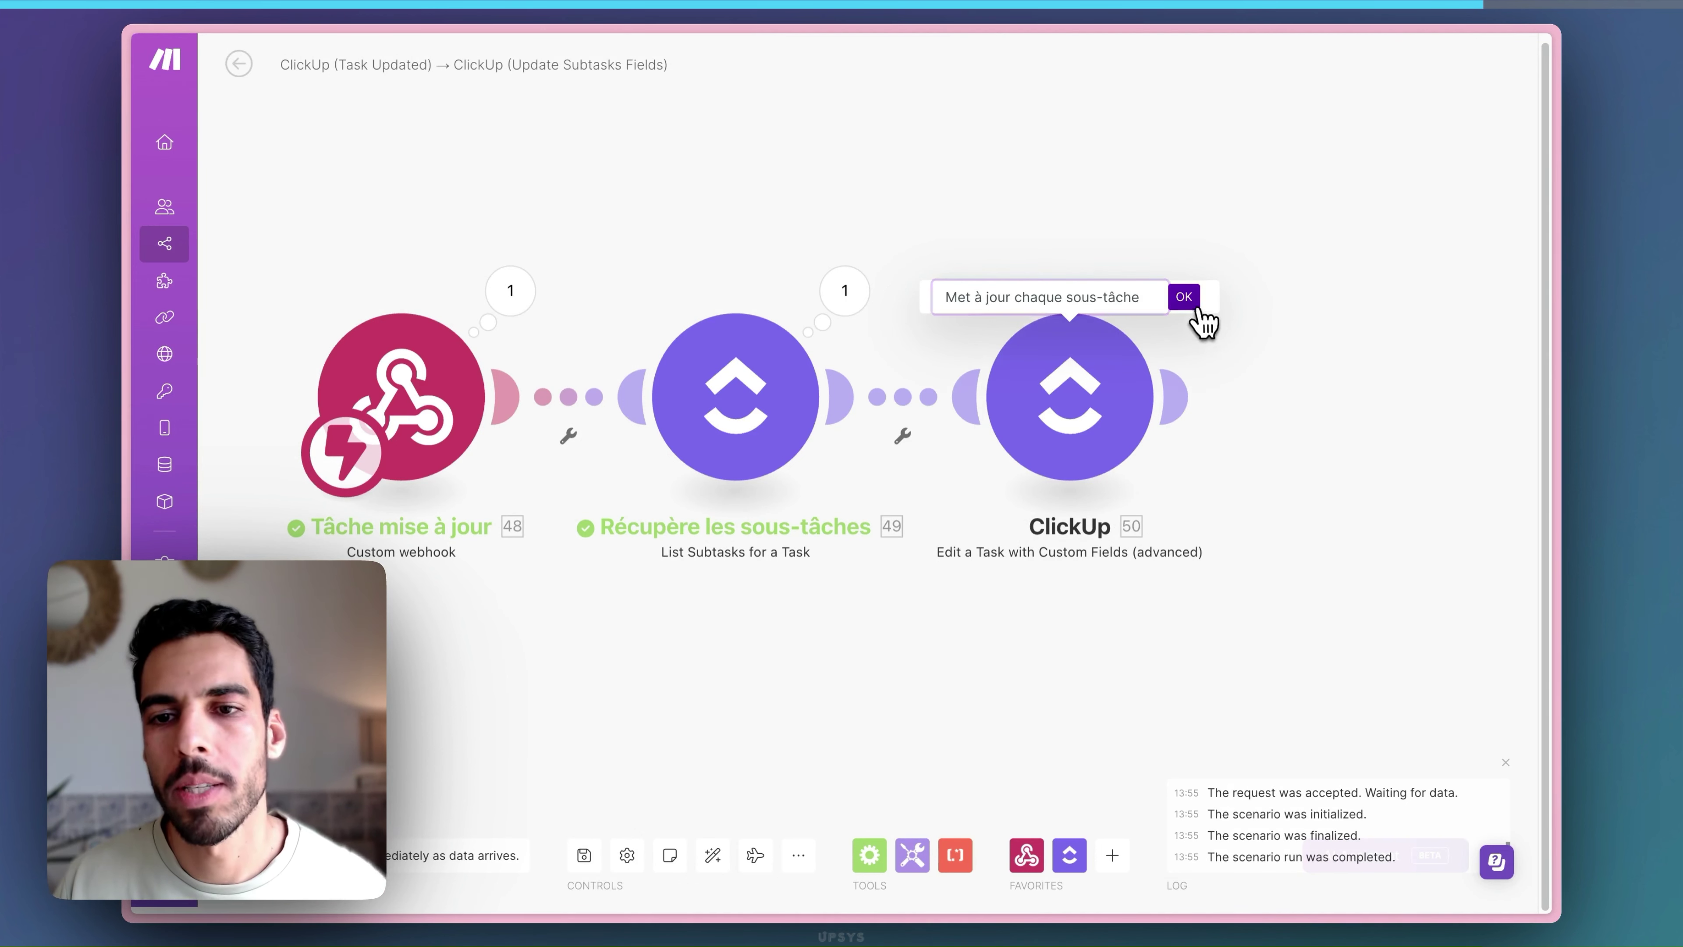
click(1184, 300)
Run the scenario once and switch to the Decathlon list in ClickUp
drag(986, 600, 824, 645)
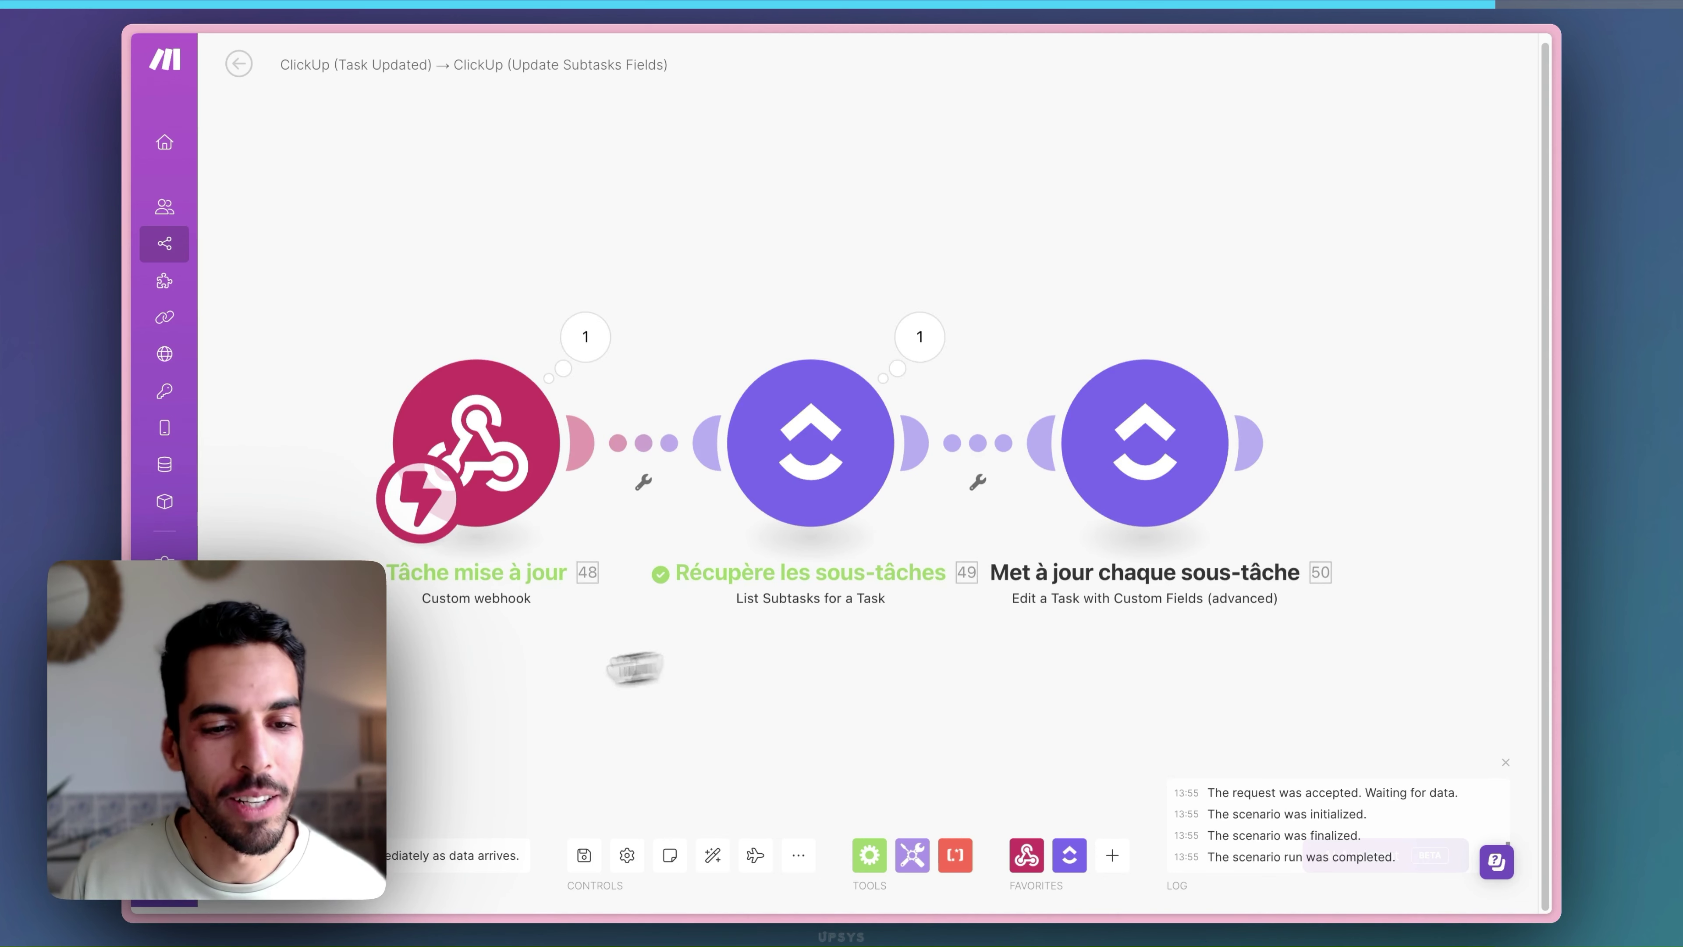
click(249, 852)
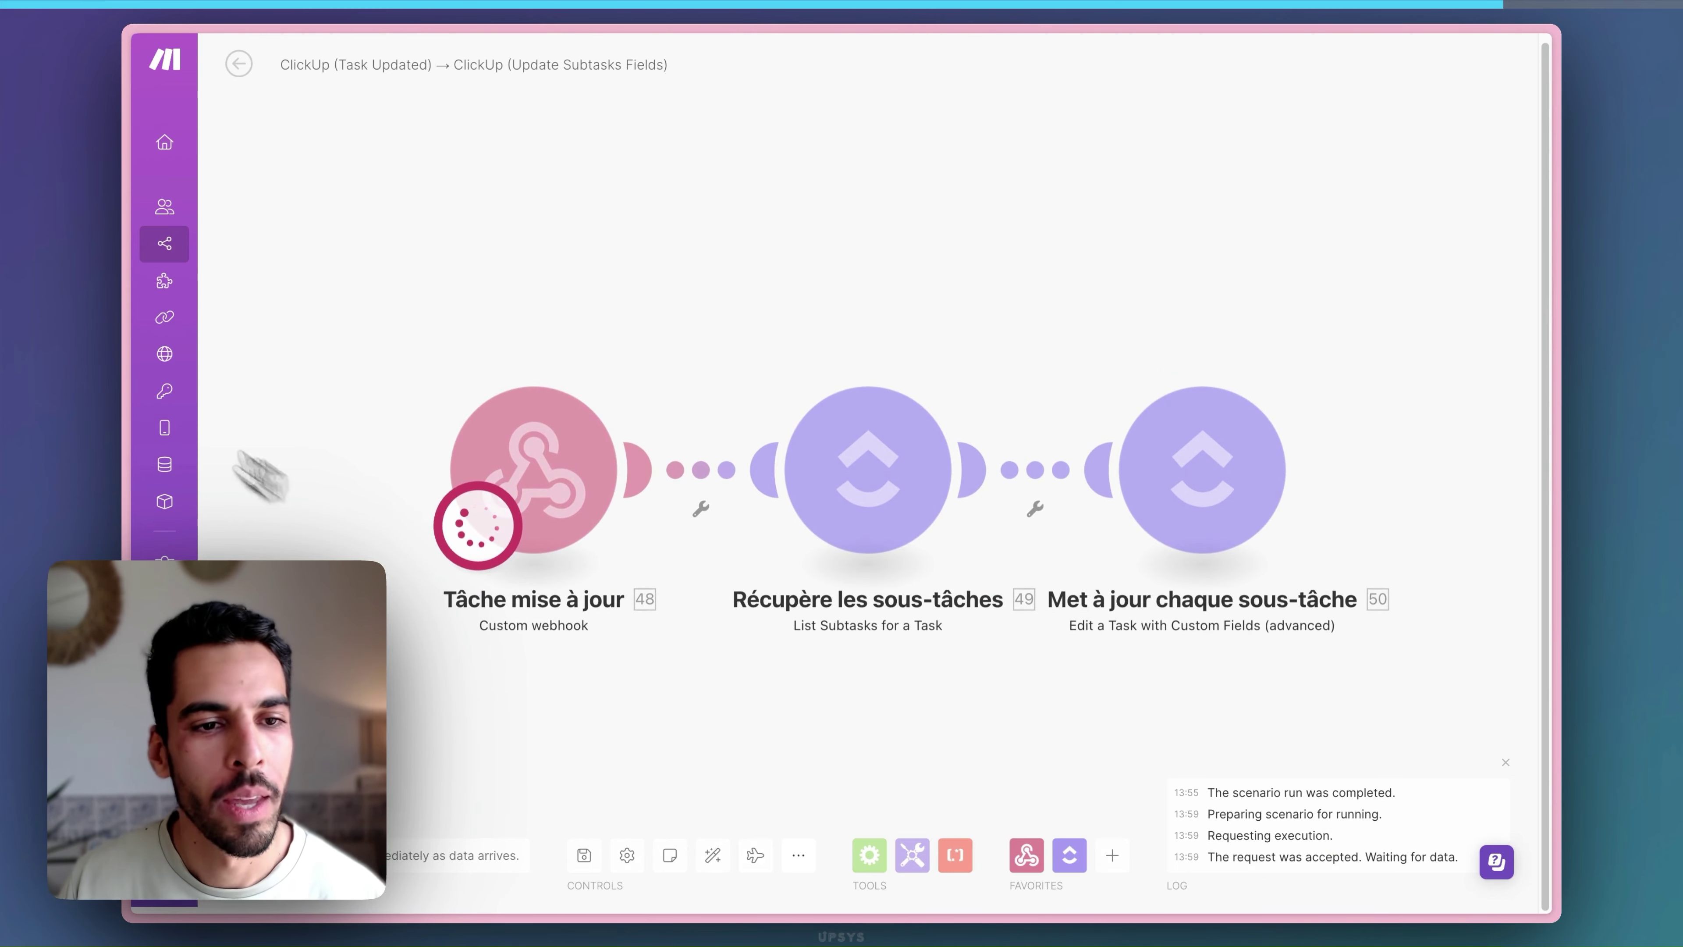
mouse_move(131, 358)
click(232, 391)
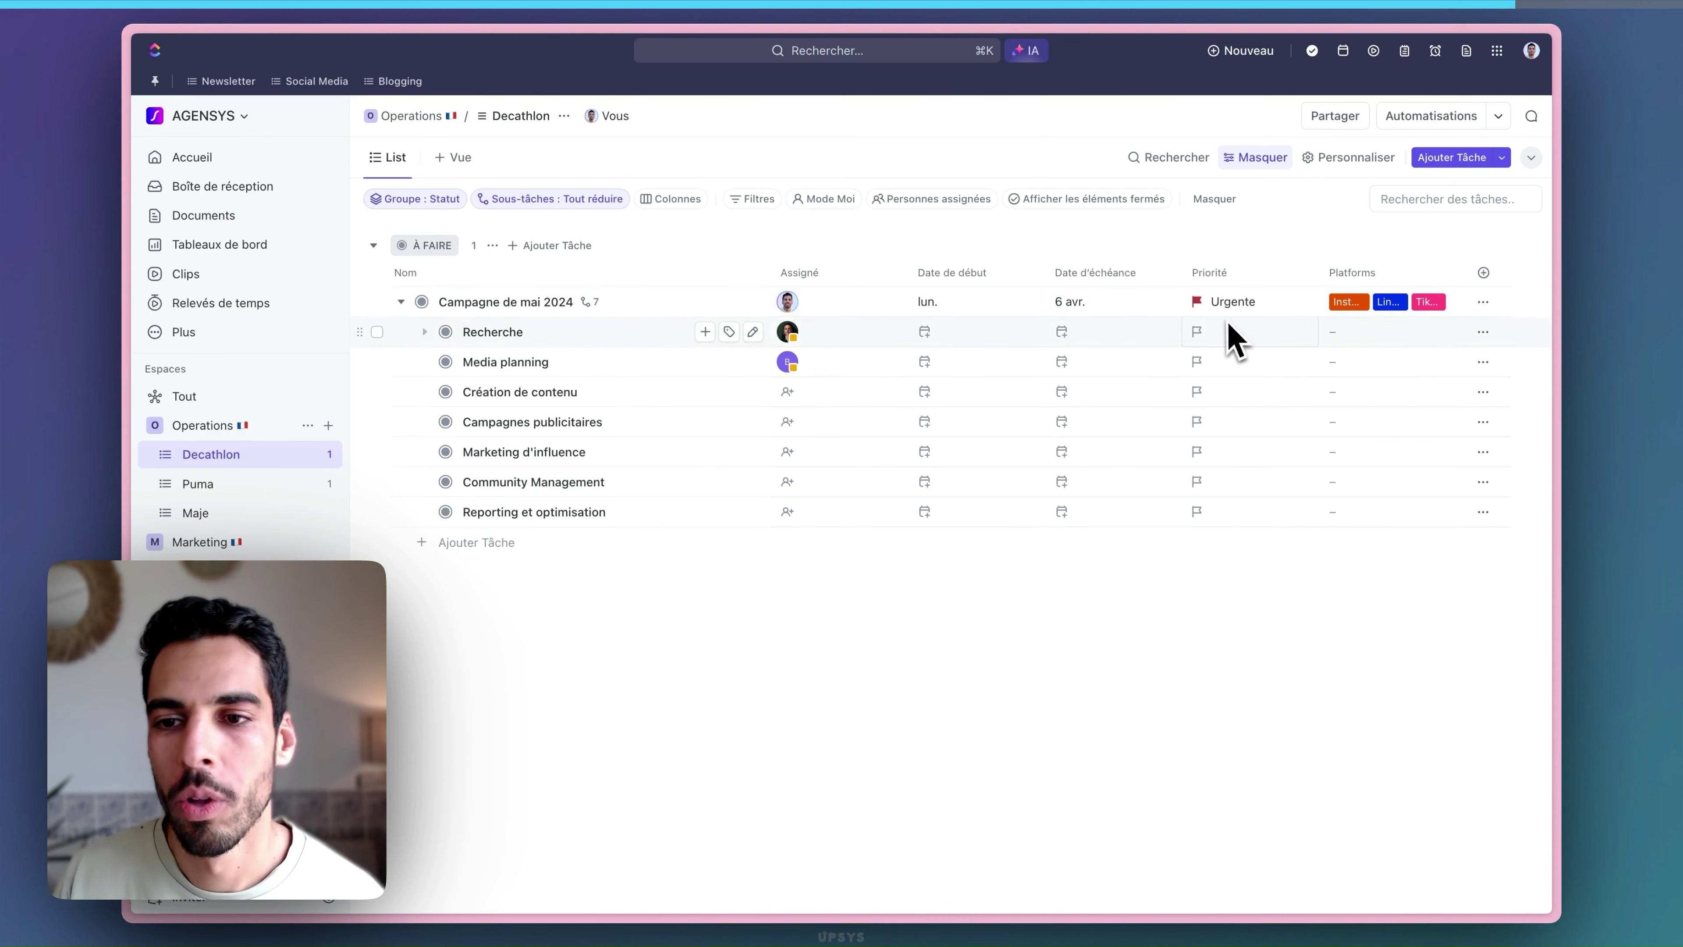
Remove LinkedIn from the Platforms field of the parent task "Campagne de mai 2024"
click(1384, 311)
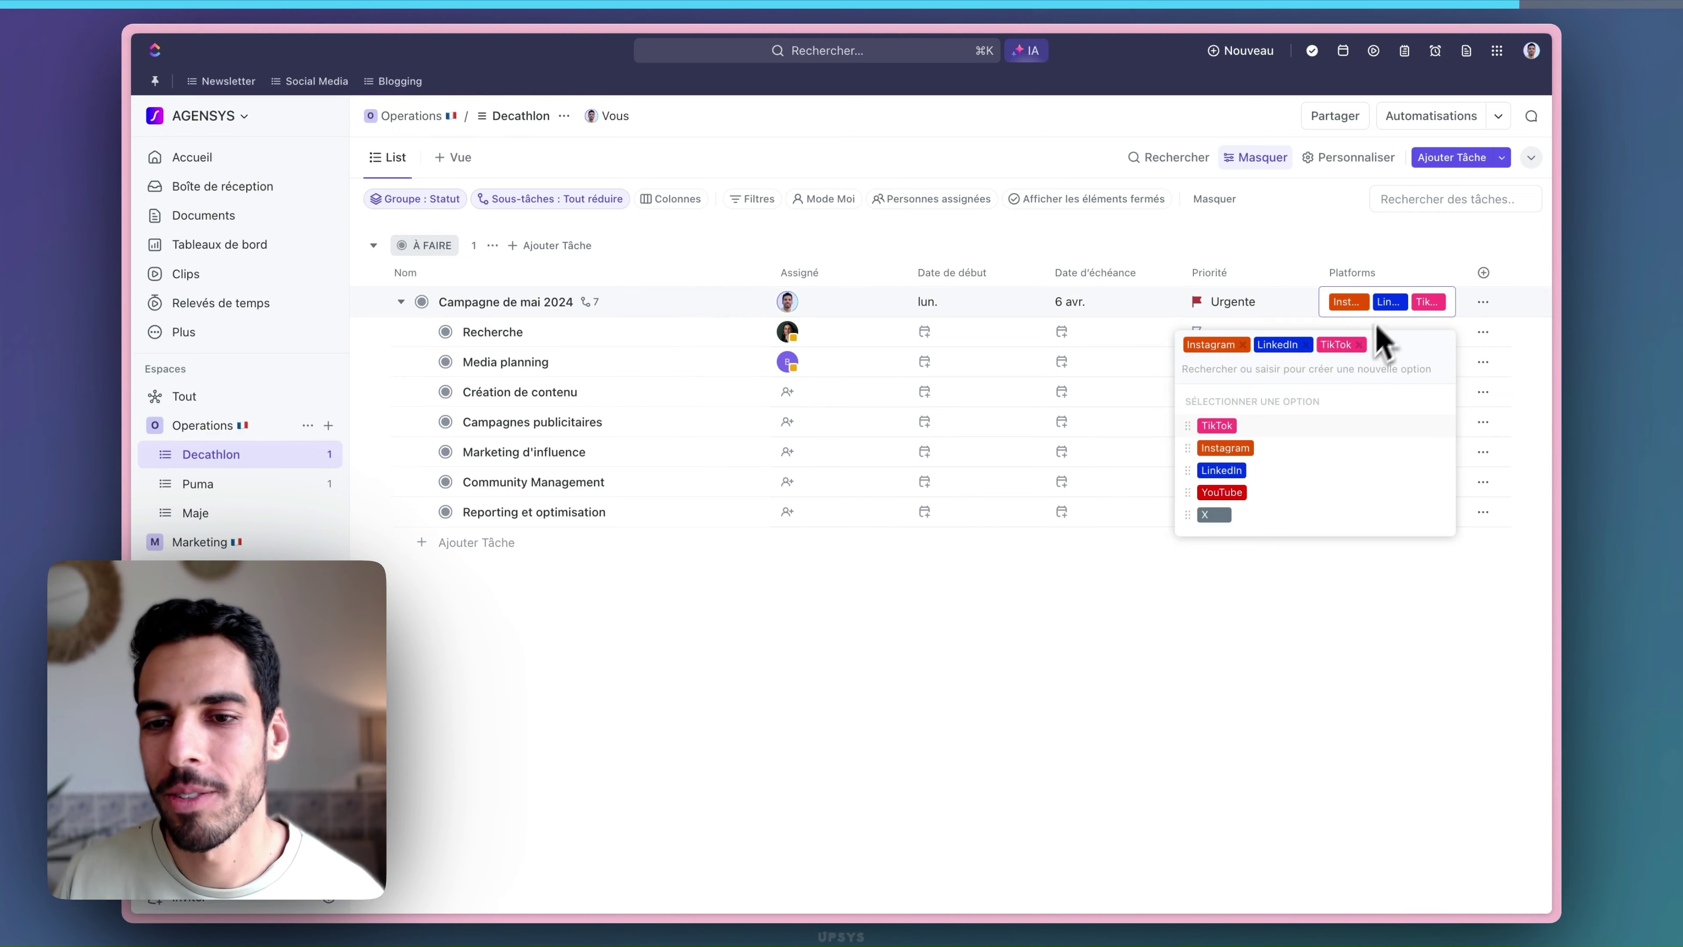
click(1305, 344)
click(1332, 560)
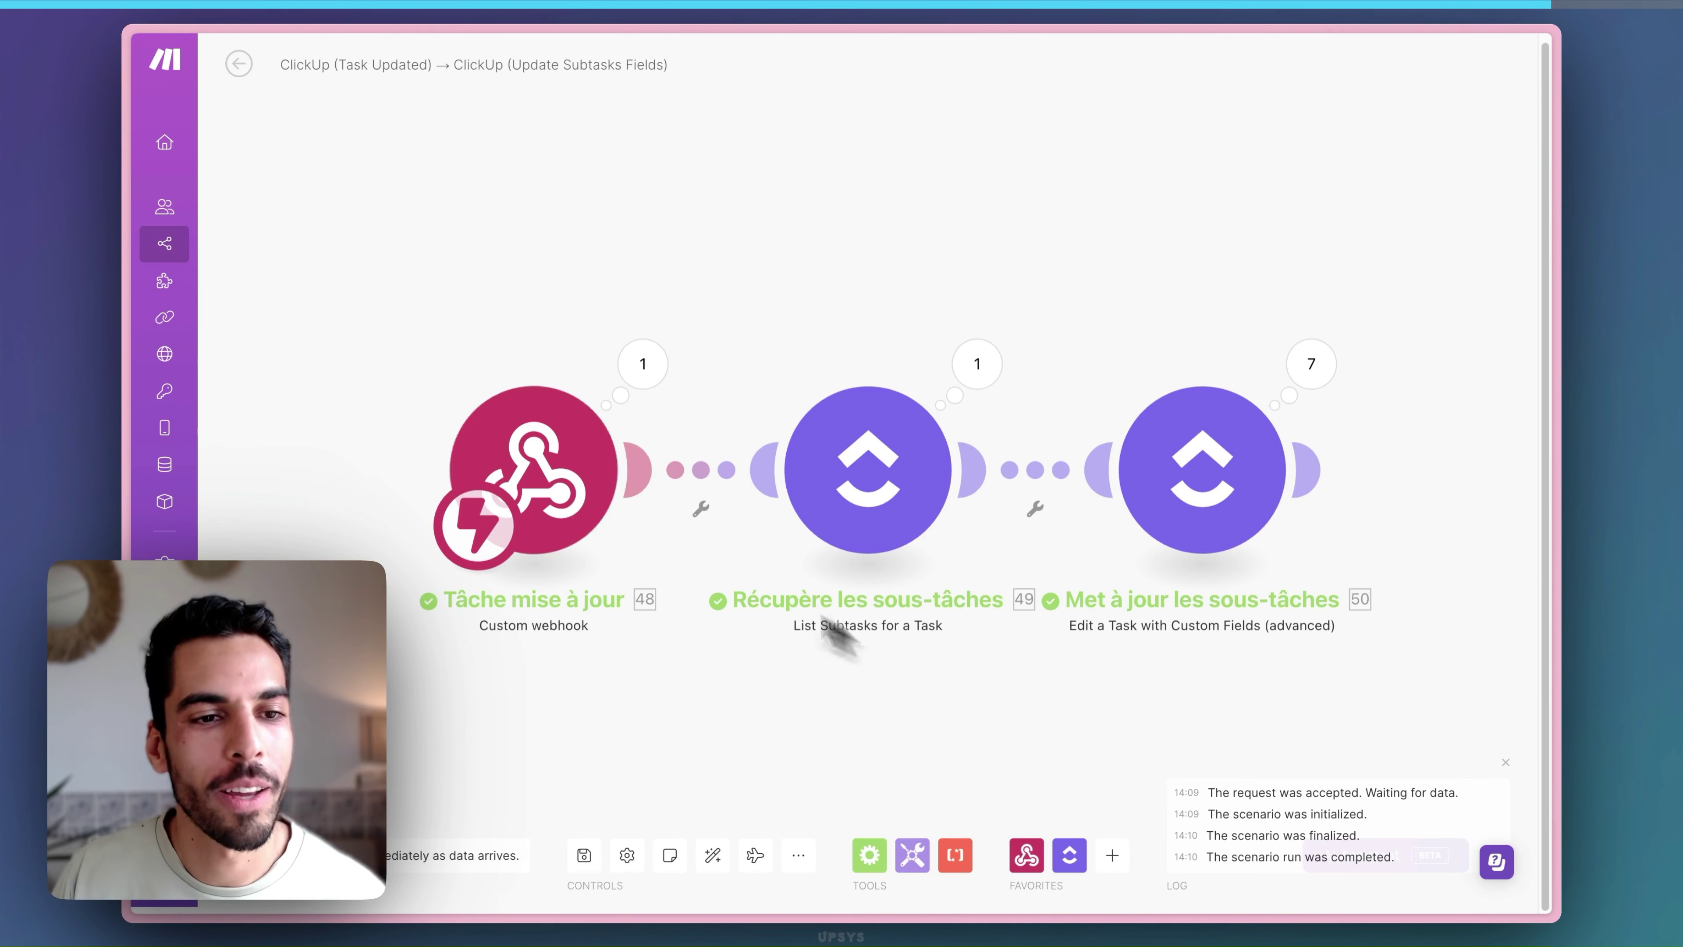
Return from Make to the Decathlon list in ClickUp and expand the subtasks of "Campagne de mai 2024" to check their fields
mouse_move(139, 364)
click(172, 395)
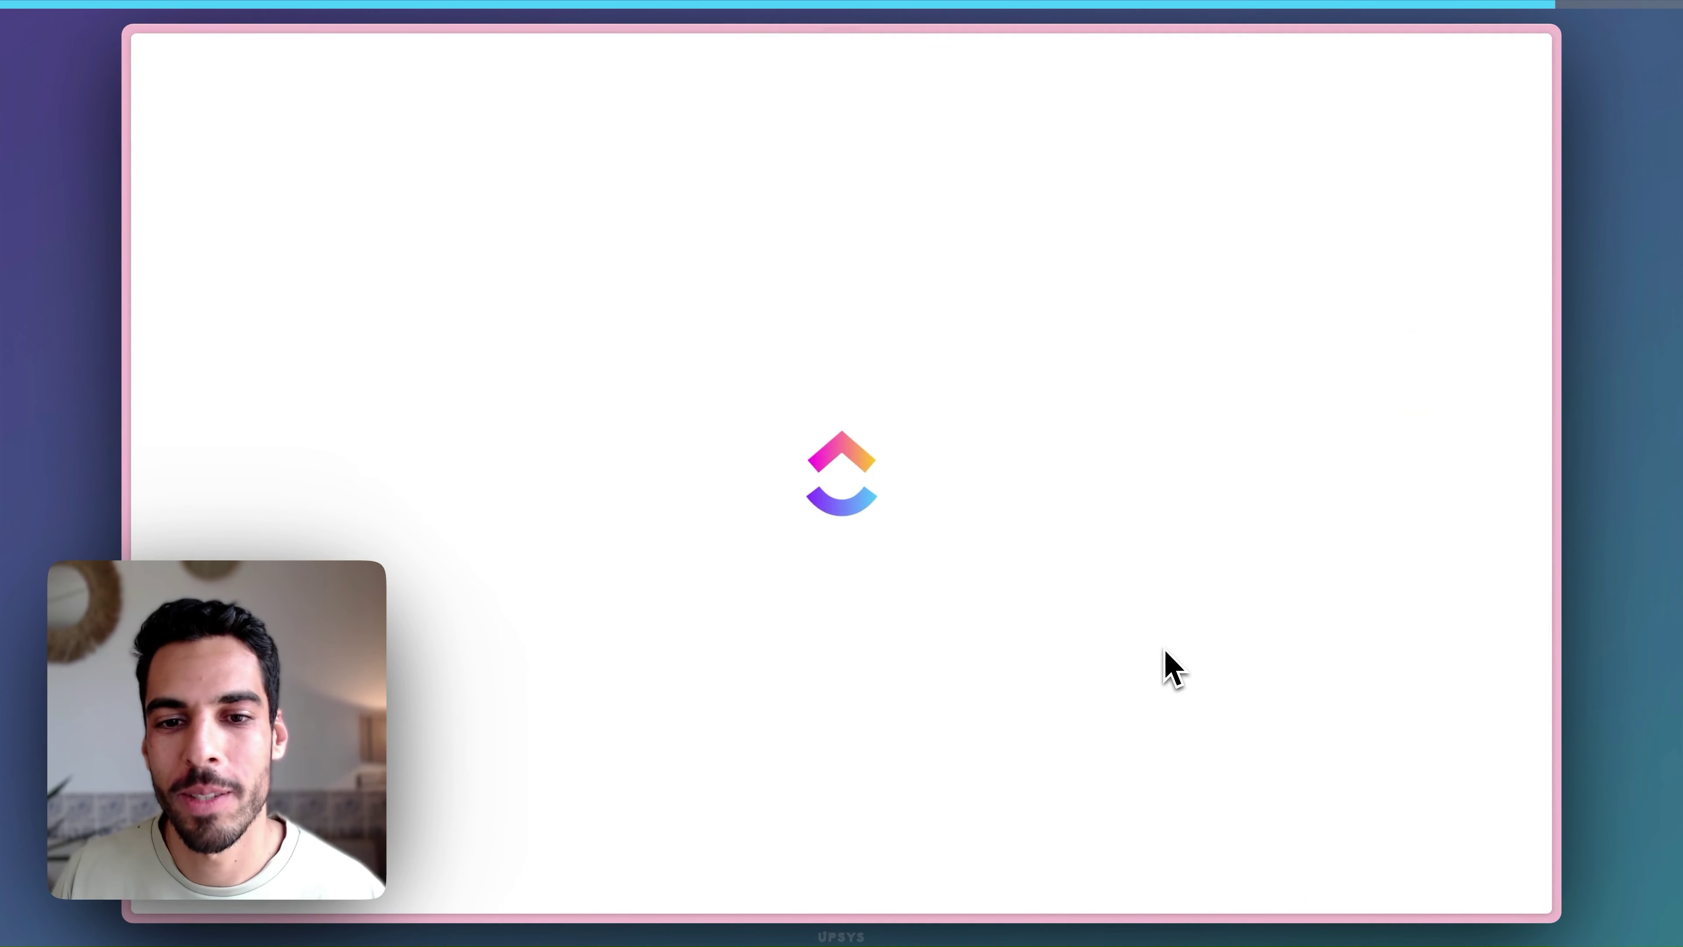
click(587, 303)
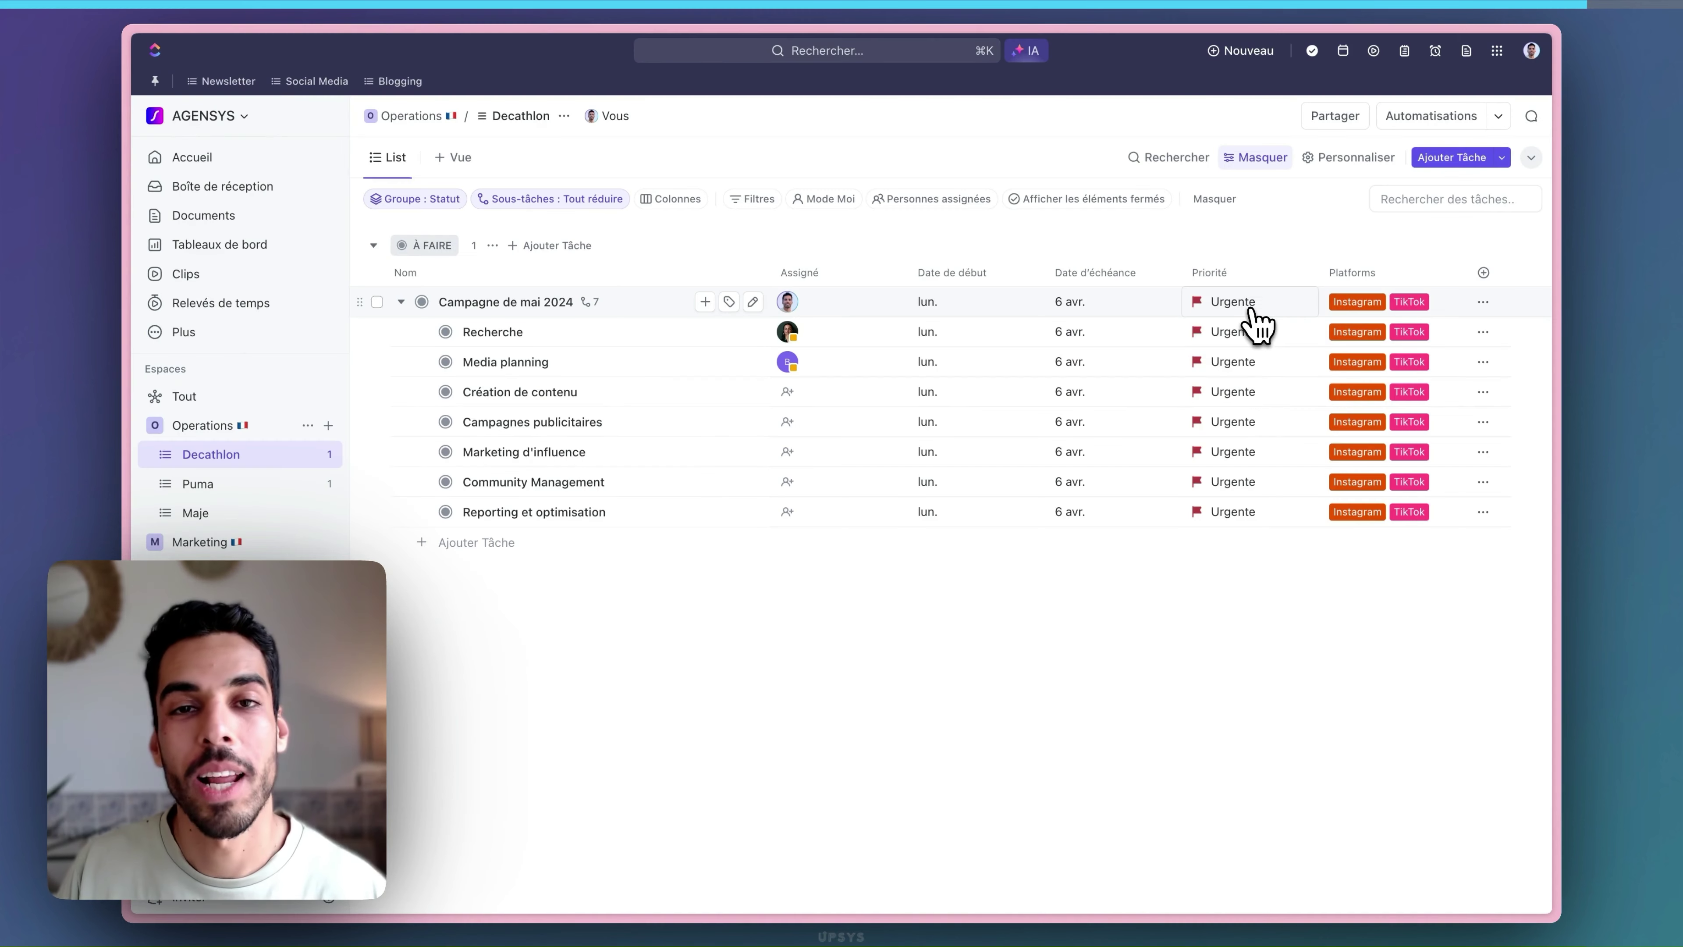
Set the priority of "Campagne de mai 2024" to Élevée, and collapse and re-expand its subtasks to check their priorities
click(1252, 312)
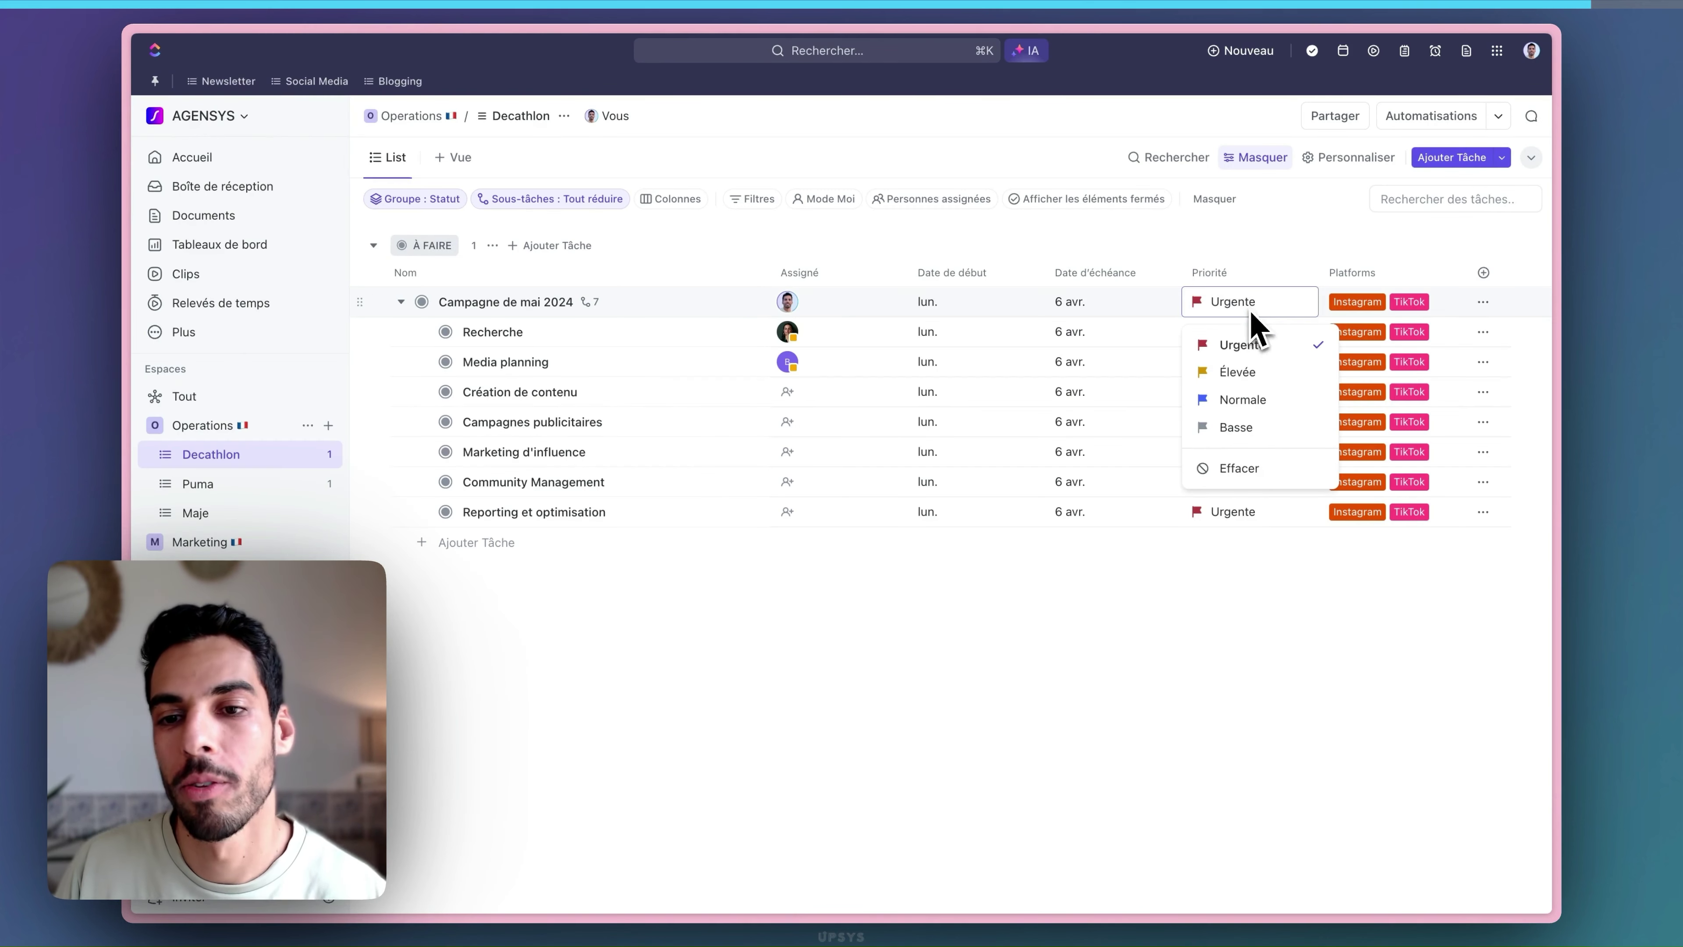
click(1258, 374)
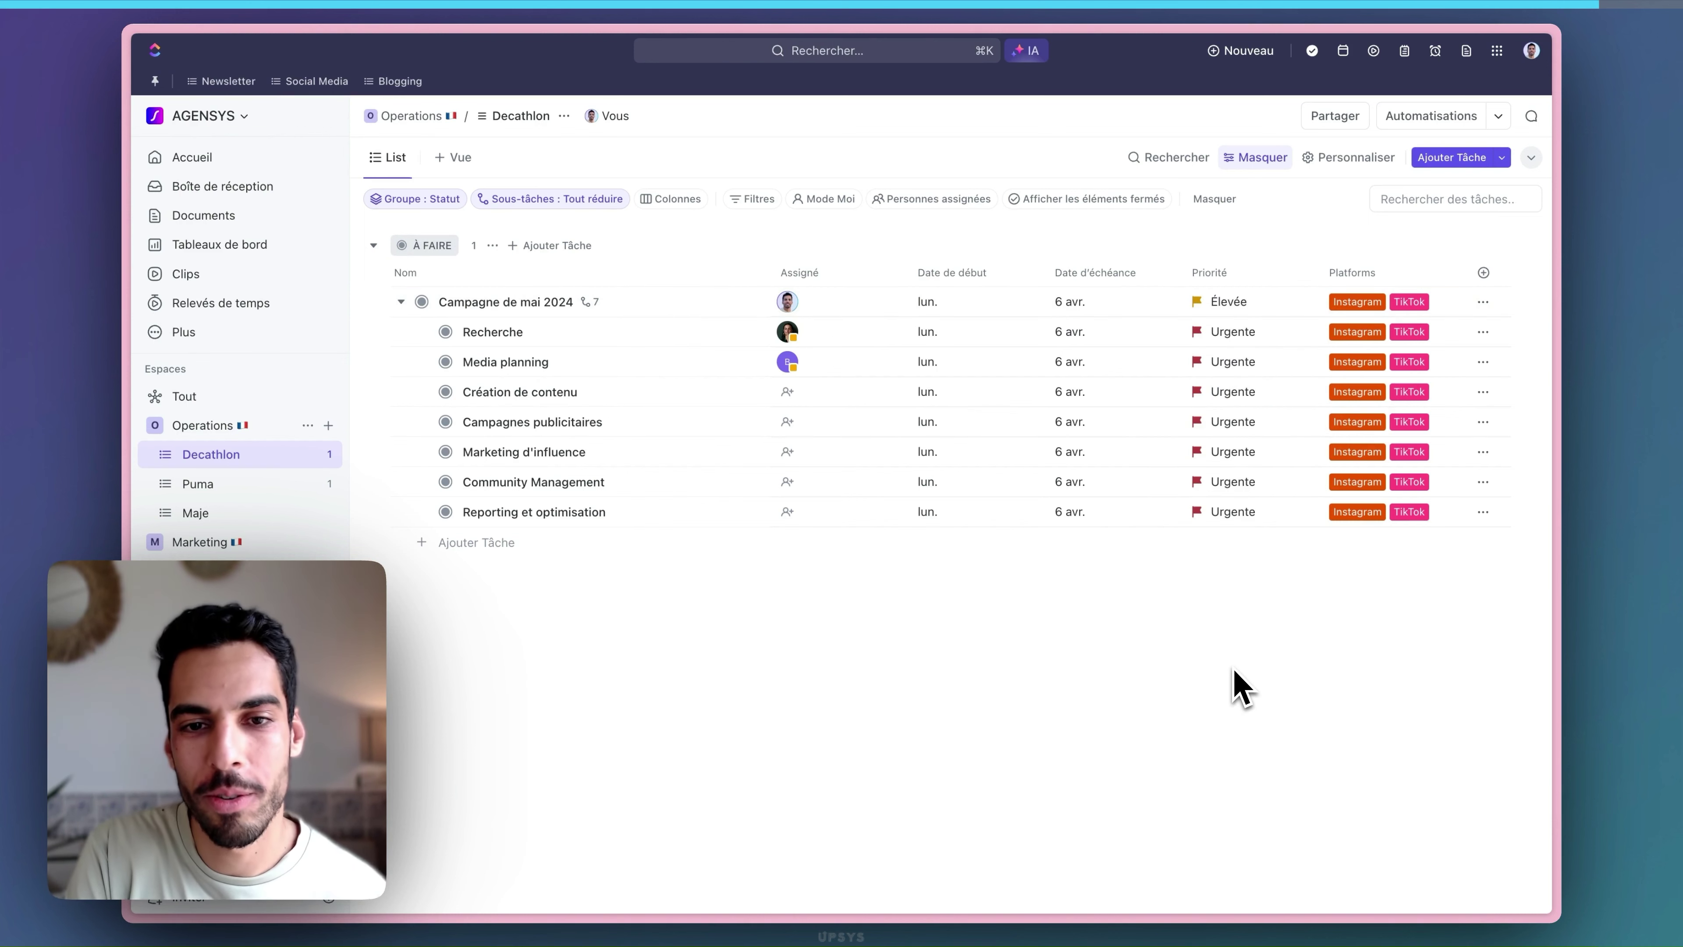
click(589, 302)
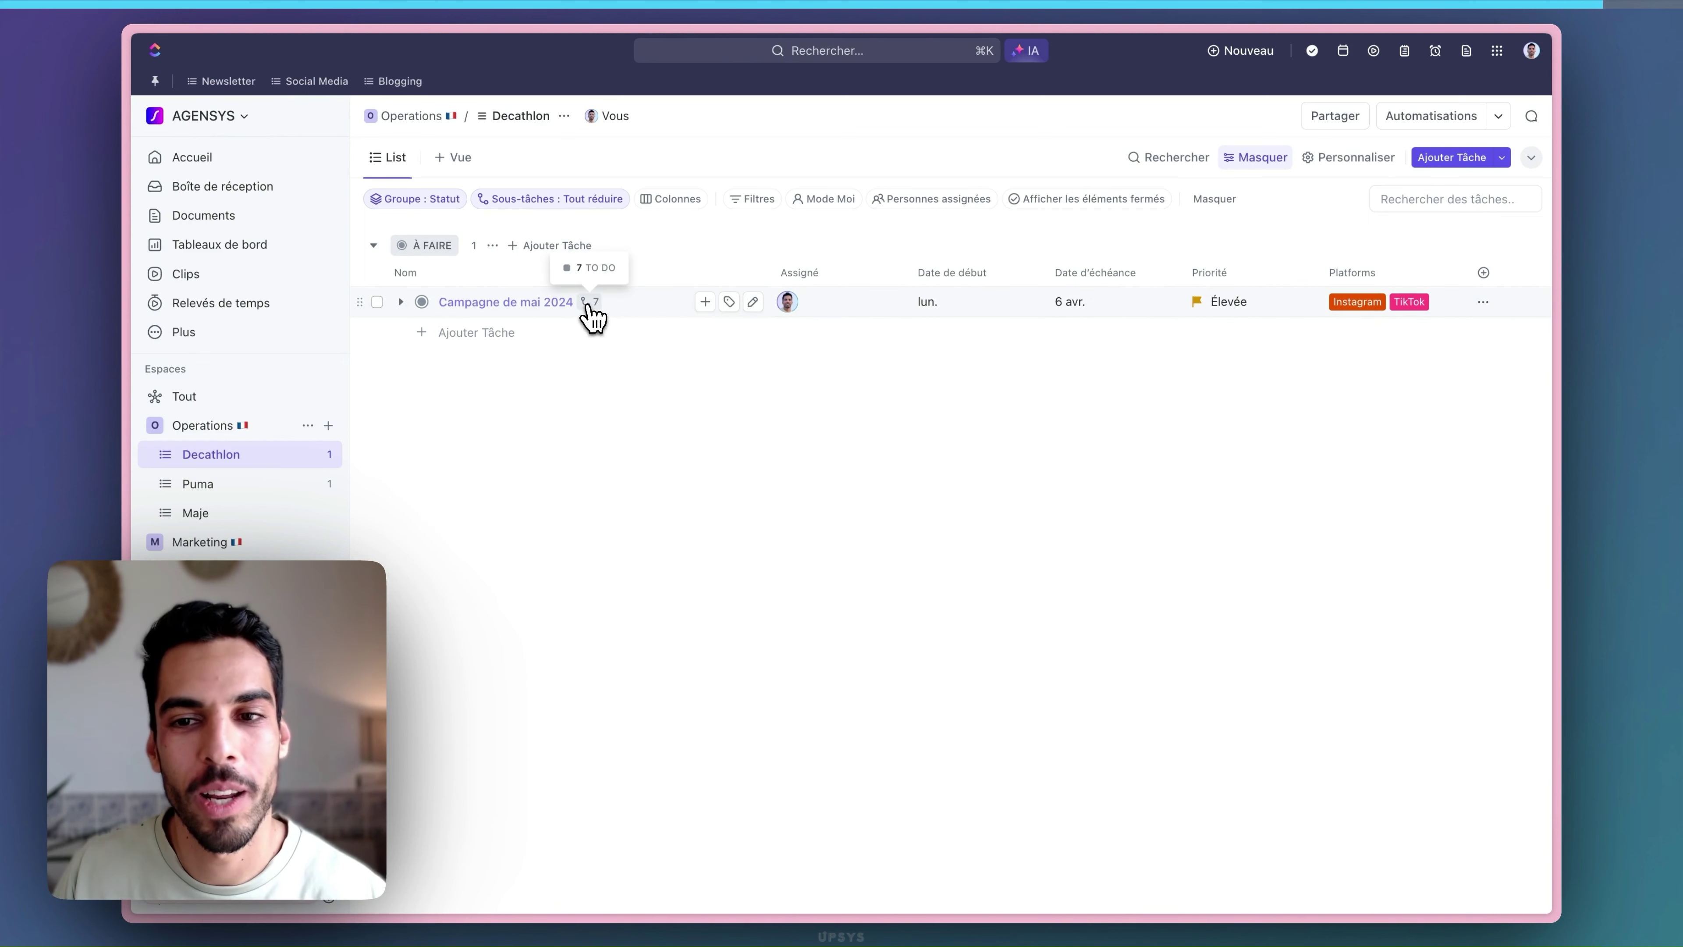
click(587, 304)
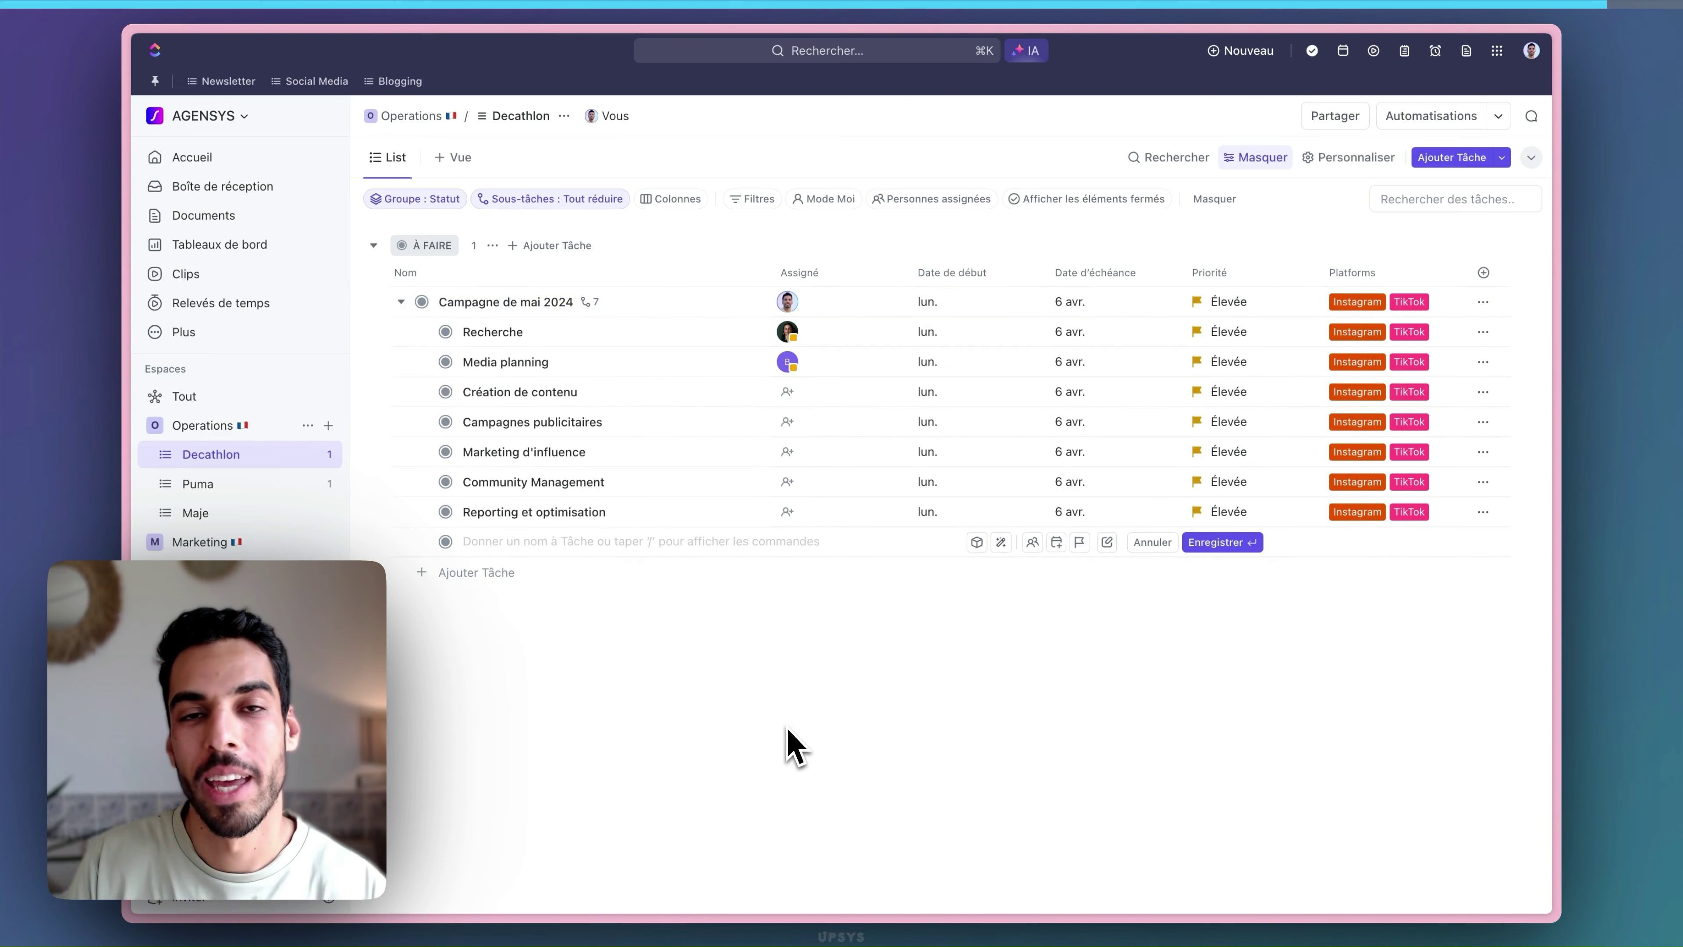